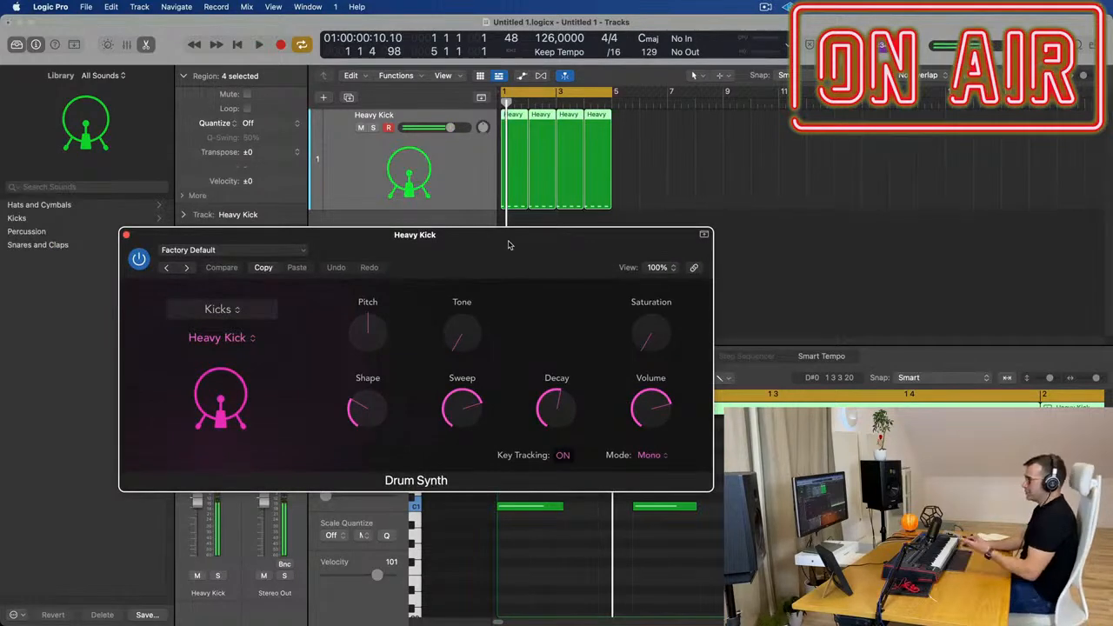
# - Move the Drum Synth window clear of the piano roll notes and play the looped kick pattern
pyautogui.moveTo(508, 239); pyautogui.dragTo(555, 245)
pyautogui.press('space')
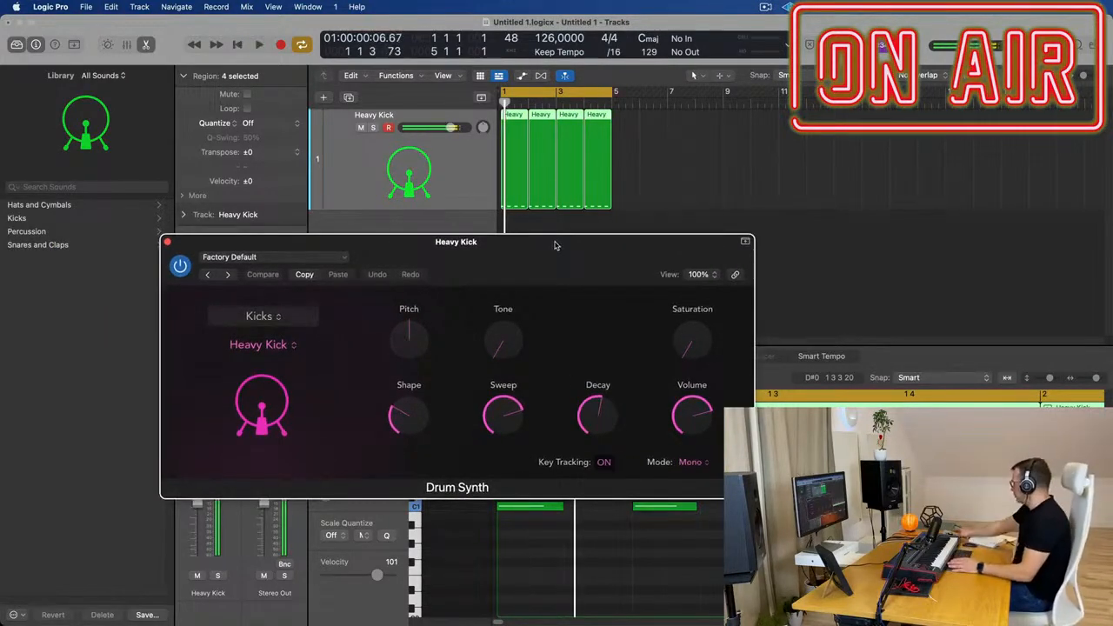
pyautogui.moveTo(555, 245); pyautogui.dragTo(408, 202)
pyautogui.press('space')
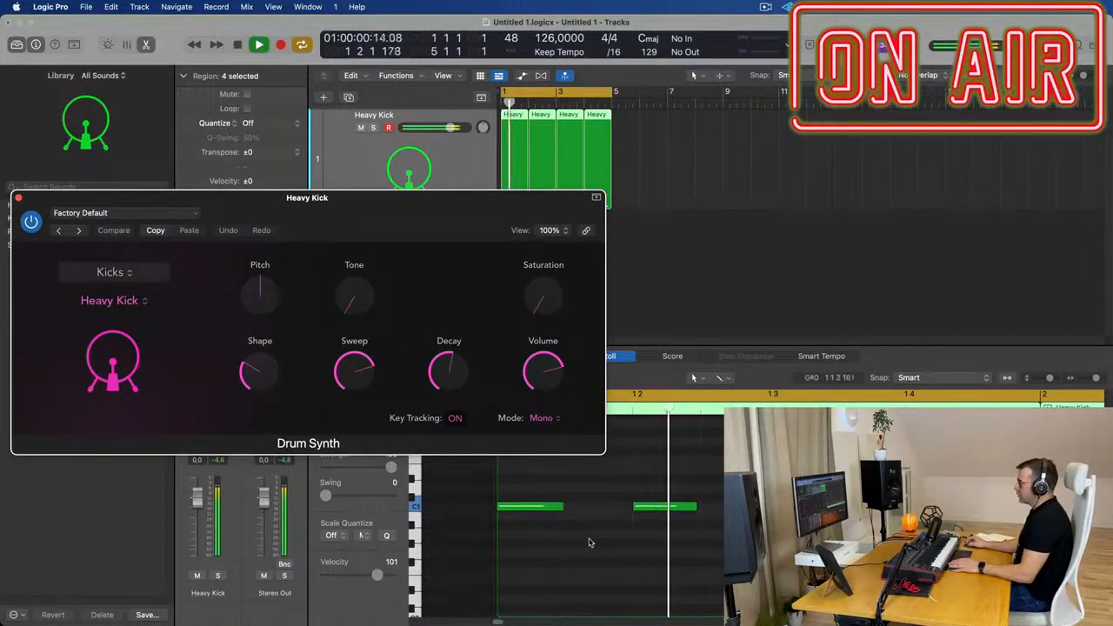
pyautogui.scroll(-3, 637, 545)
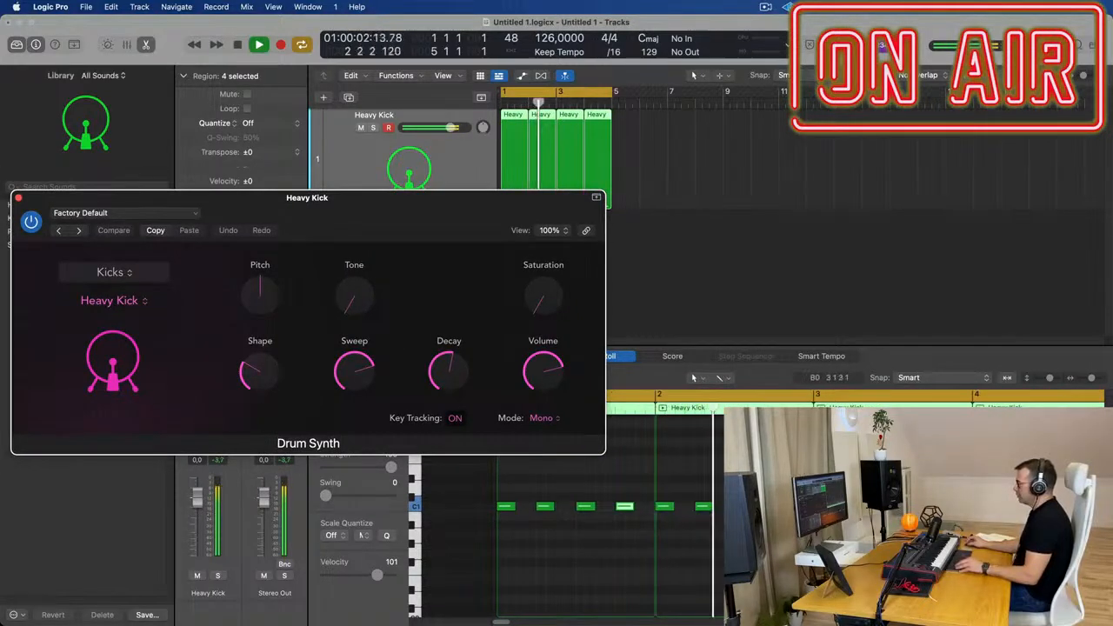
# - Shrink the Drum Synth window to 81% view and place it above the piano roll
pyautogui.moveTo(440, 194); pyautogui.dragTo(480, 195)
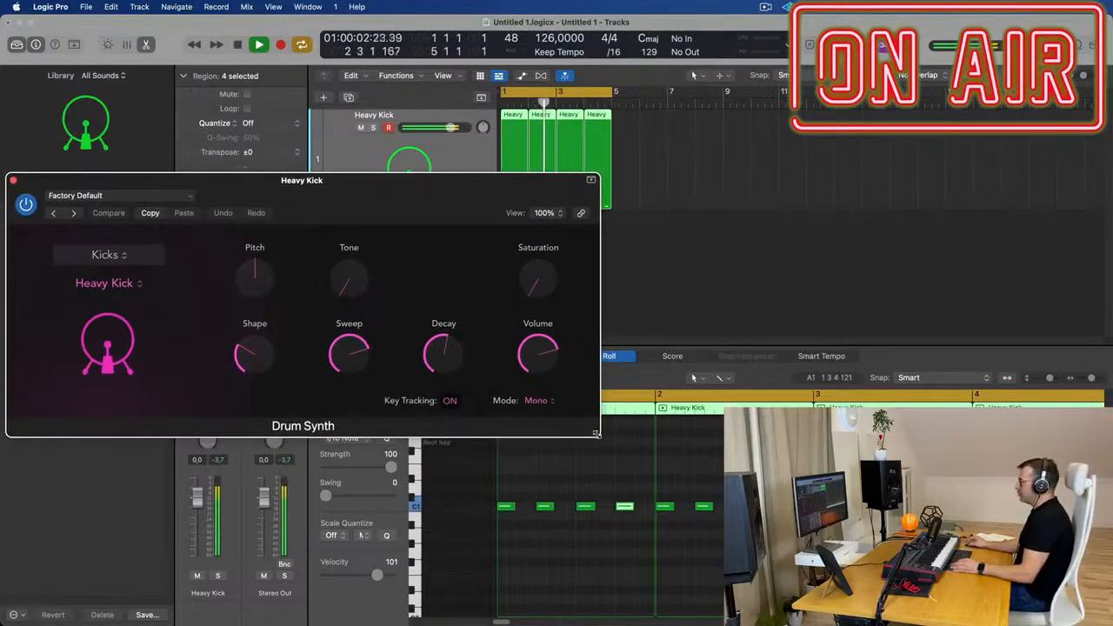
pyautogui.moveTo(596, 432); pyautogui.dragTo(489, 403)
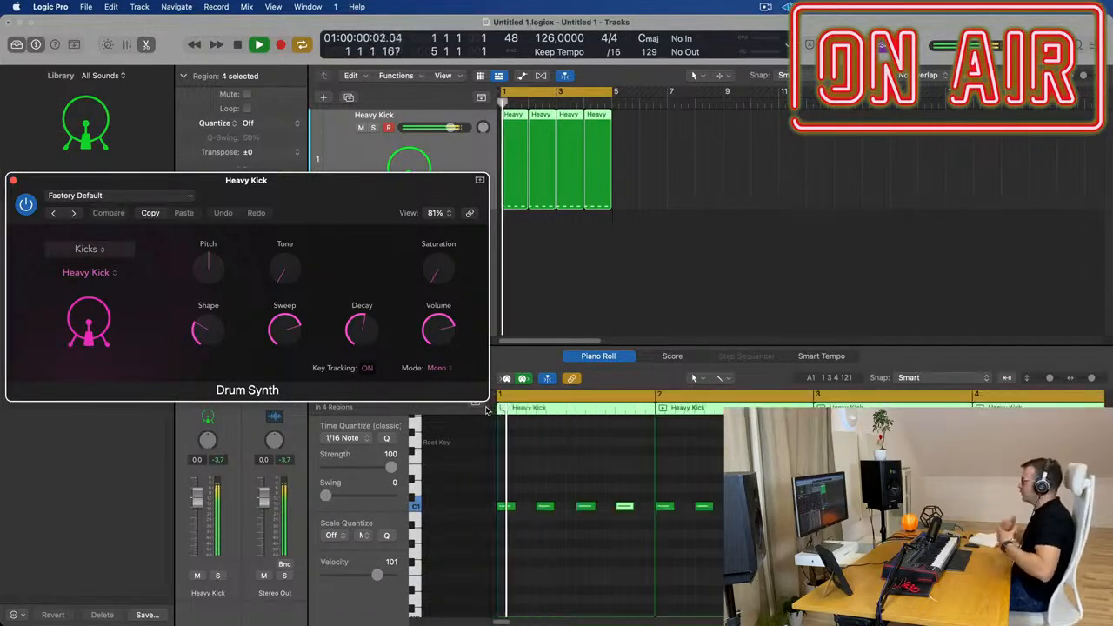
pyautogui.moveTo(320, 183)
pyautogui.mouseDown()
pyautogui.moveTo(351, 184)
pyautogui.moveTo(306, 174)
pyautogui.moveTo(314, 164)
pyautogui.mouseUp()
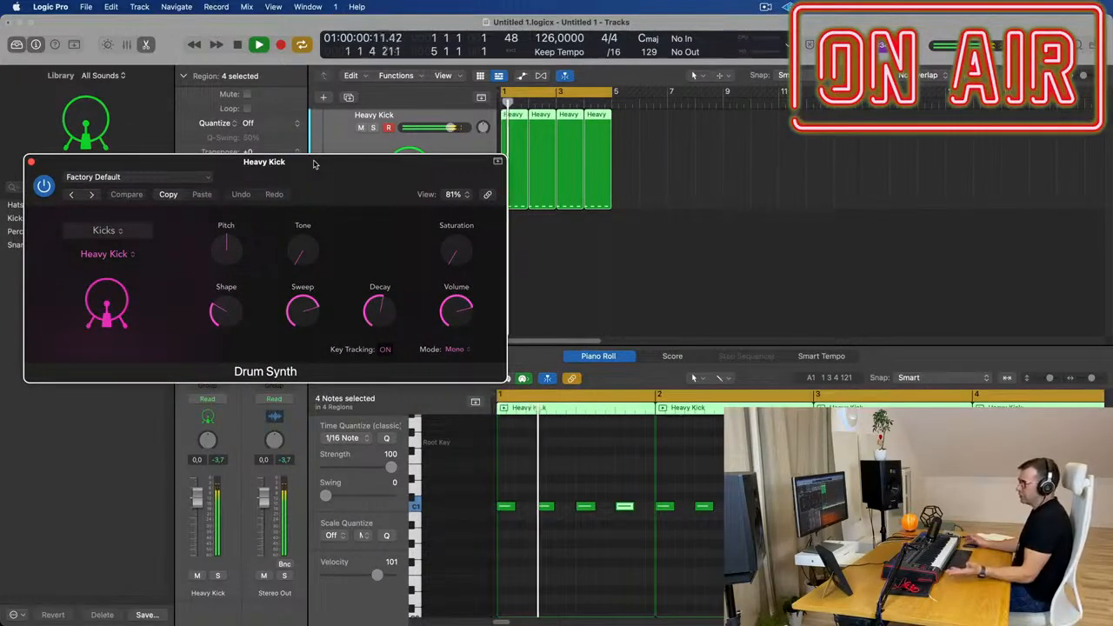
# - Shorten the kick's Decay, trying 18.8% before settling a little higher, and add light Saturation of just over 11%
pyautogui.moveTo(391, 301)
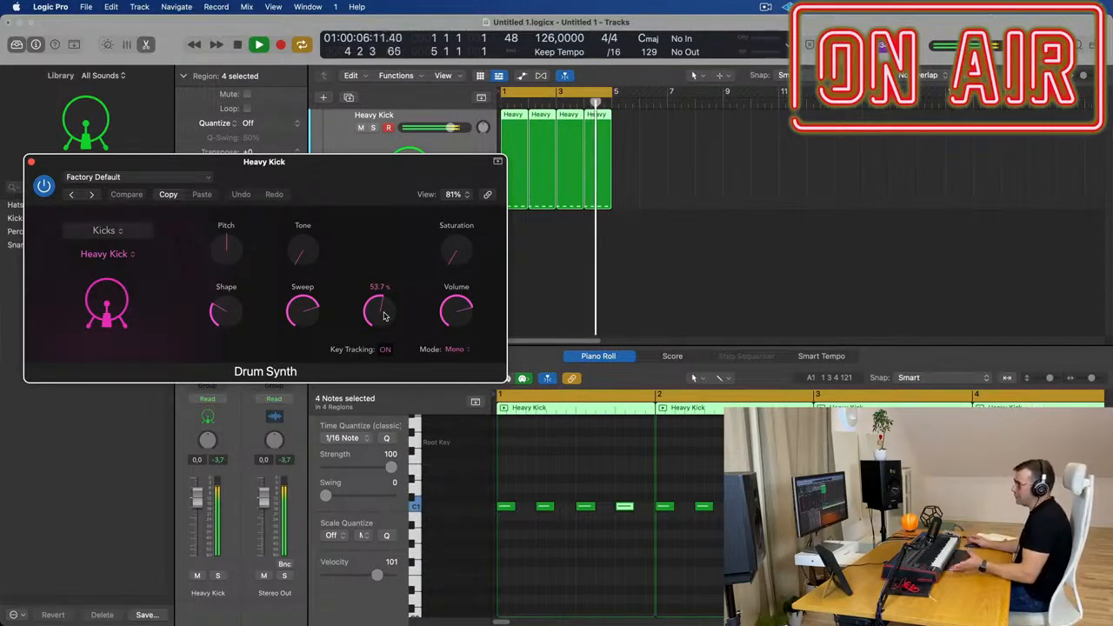
pyautogui.moveTo(384, 315); pyautogui.dragTo(386, 375)
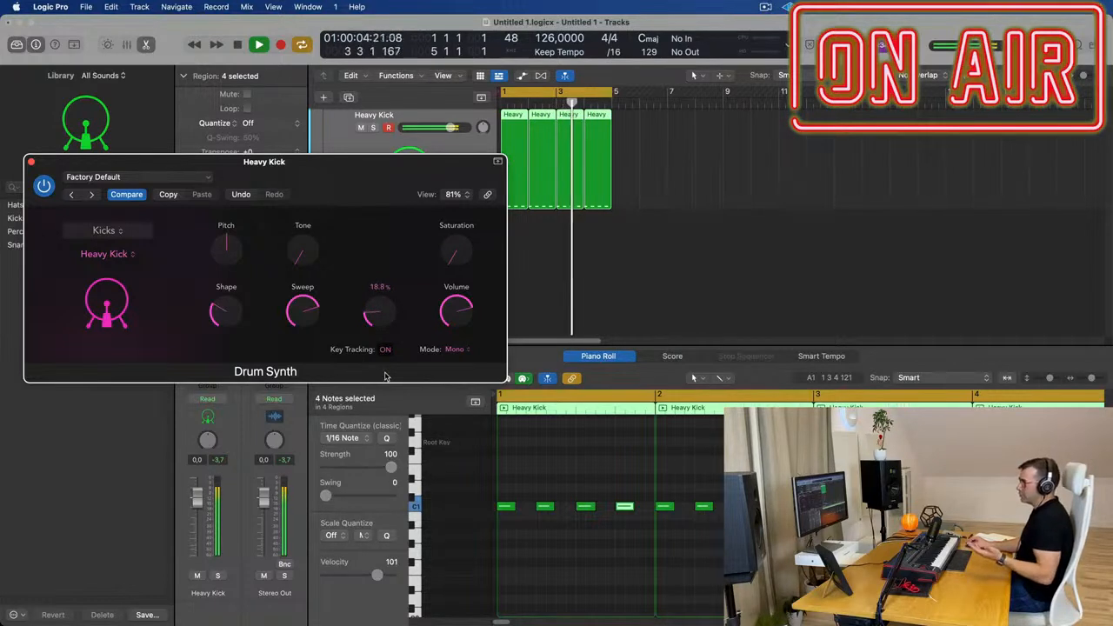
pyautogui.moveTo(386, 376); pyautogui.dragTo(388, 322)
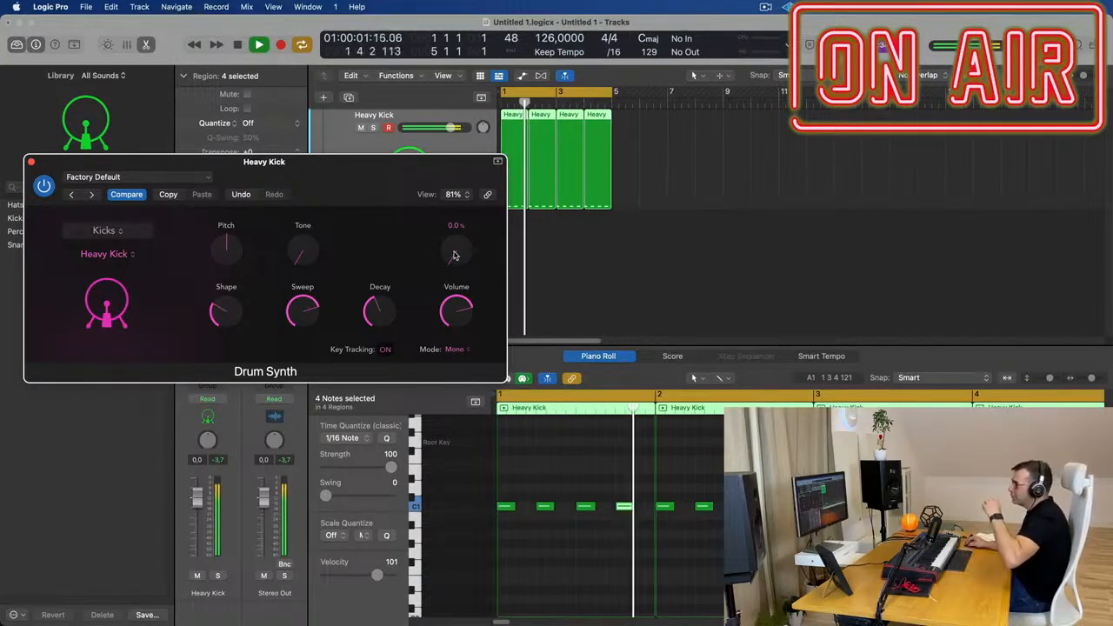
pyautogui.moveTo(453, 255); pyautogui.dragTo(454, 234)
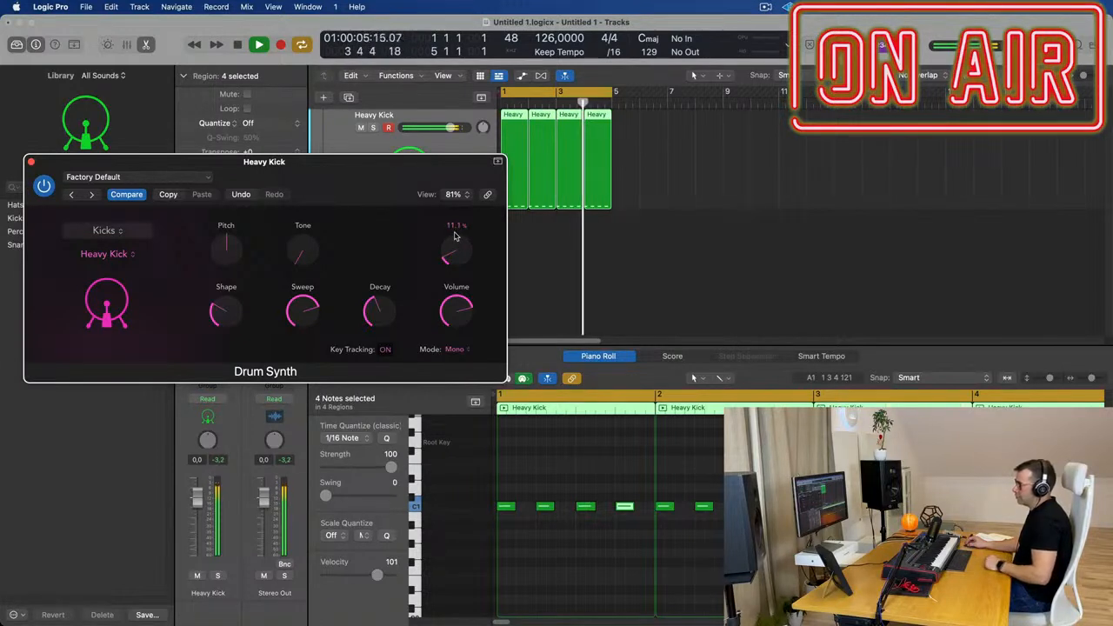
pyautogui.moveTo(453, 235); pyautogui.dragTo(454, 235)
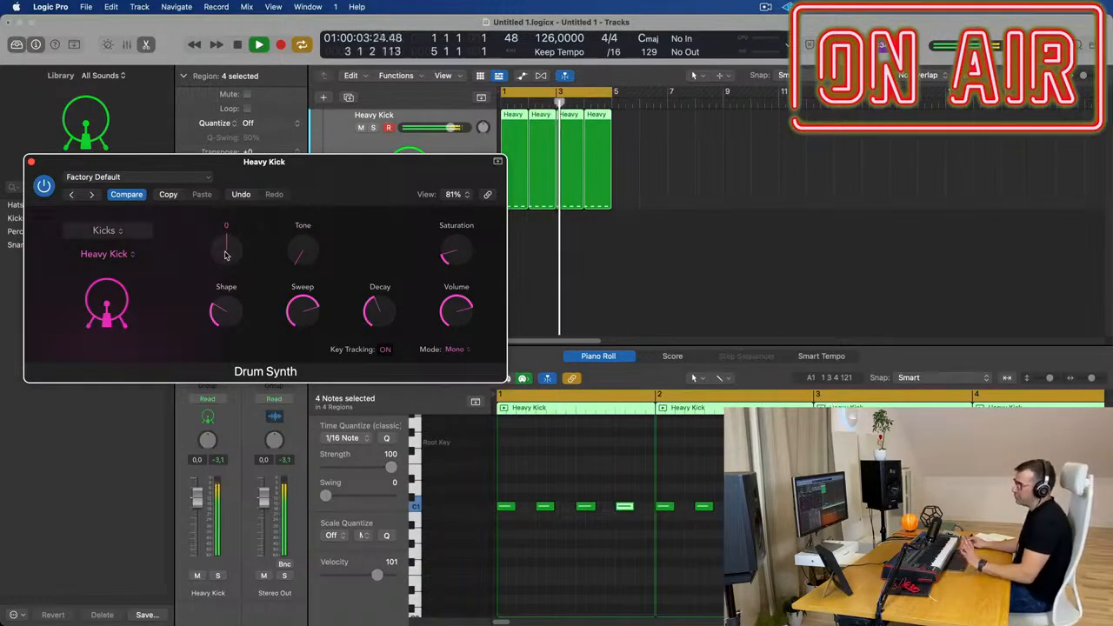
# - Try the kick's Pitch at -12 and at 6 while the loop plays
pyautogui.moveTo(224, 251); pyautogui.dragTo(226, 272)
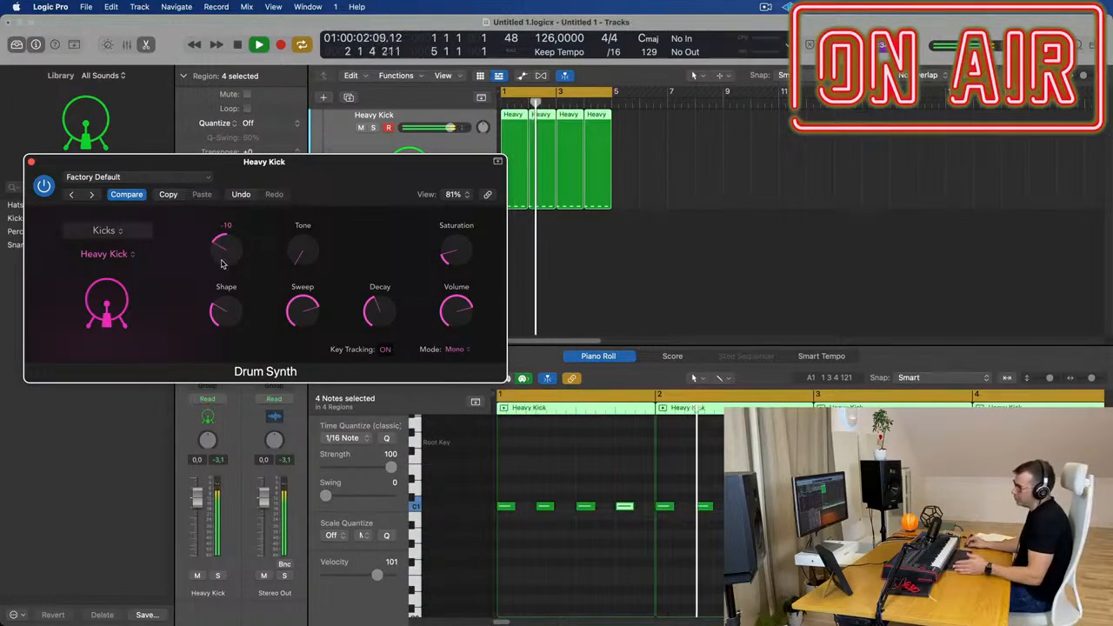
pyautogui.moveTo(221, 249); pyautogui.dragTo(222, 269)
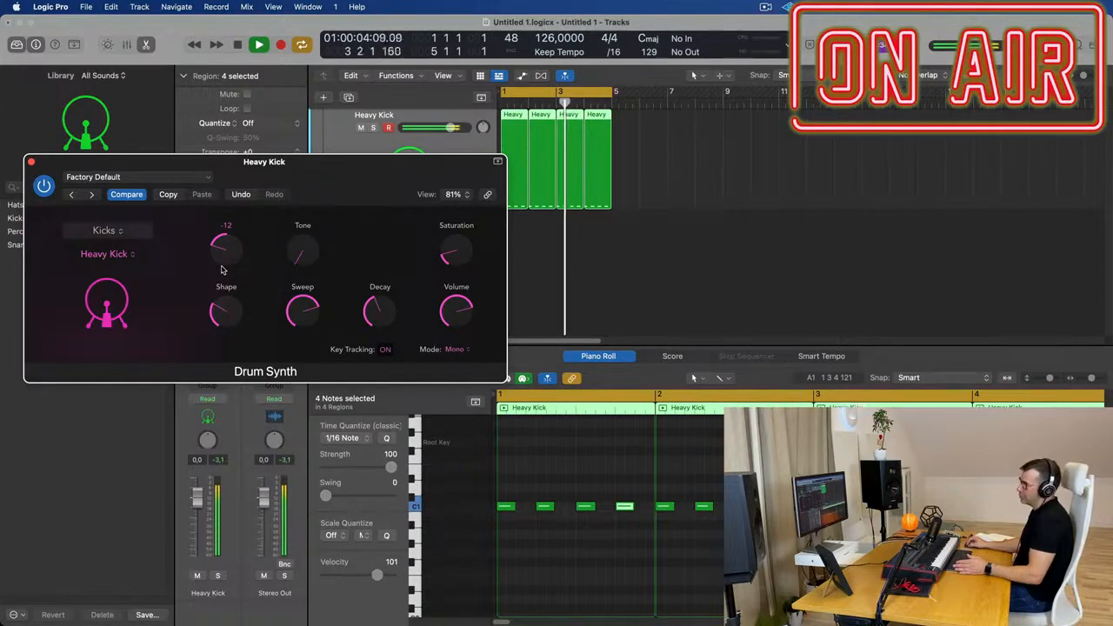
pyautogui.moveTo(221, 269); pyautogui.dragTo(233, 206)
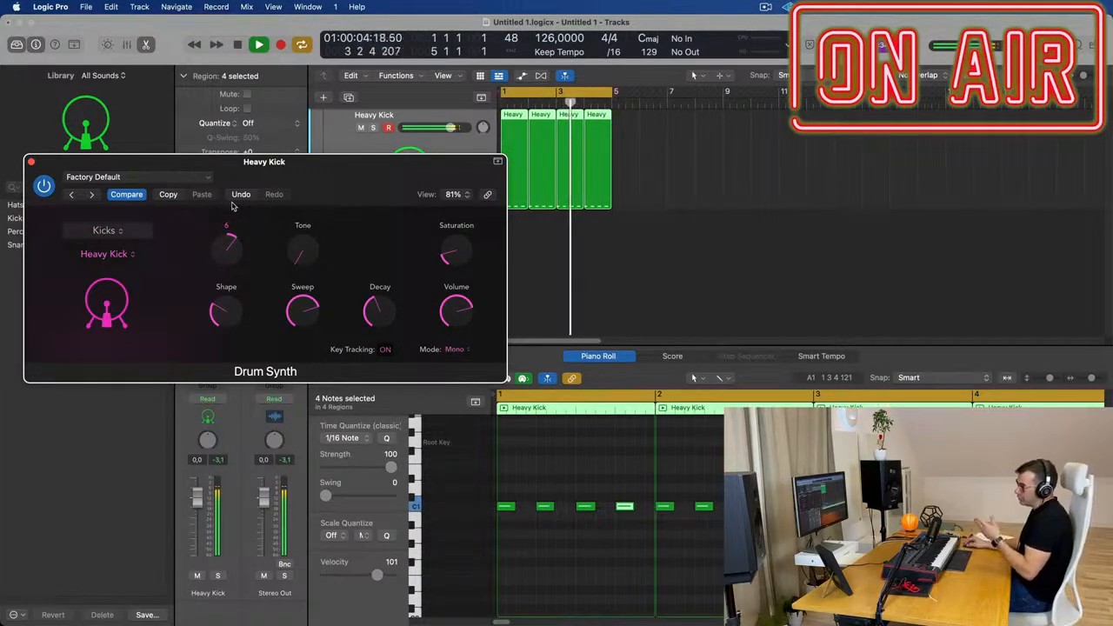
# - Raise the kick's Tone to about 34% and its Shape to 35.5%
pyautogui.moveTo(301, 250); pyautogui.dragTo(310, 203)
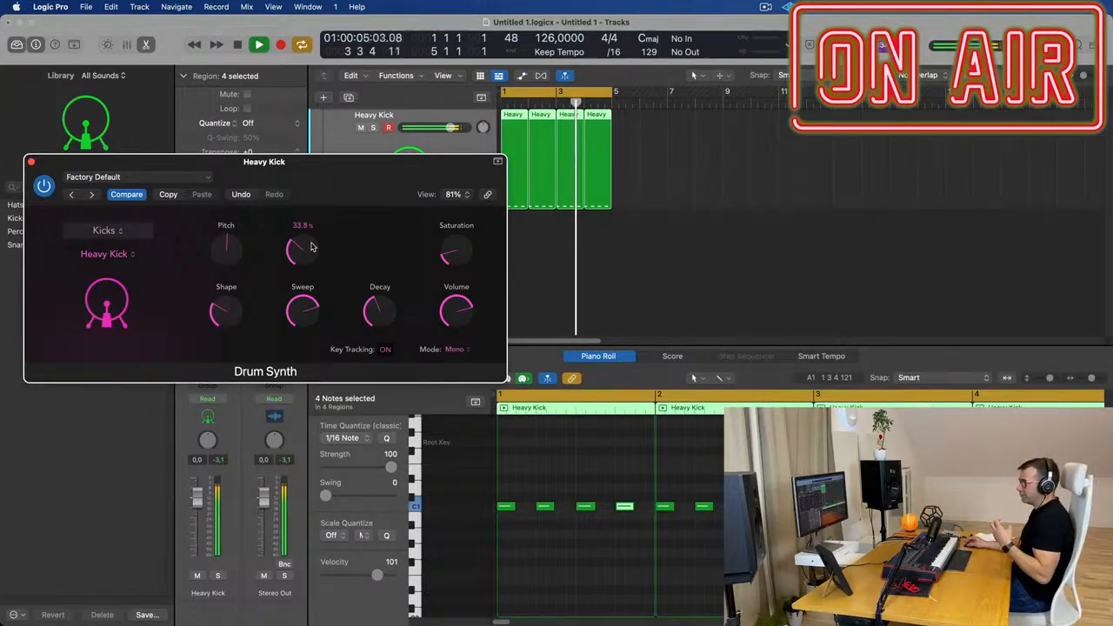
pyautogui.moveTo(303, 252); pyautogui.dragTo(309, 245)
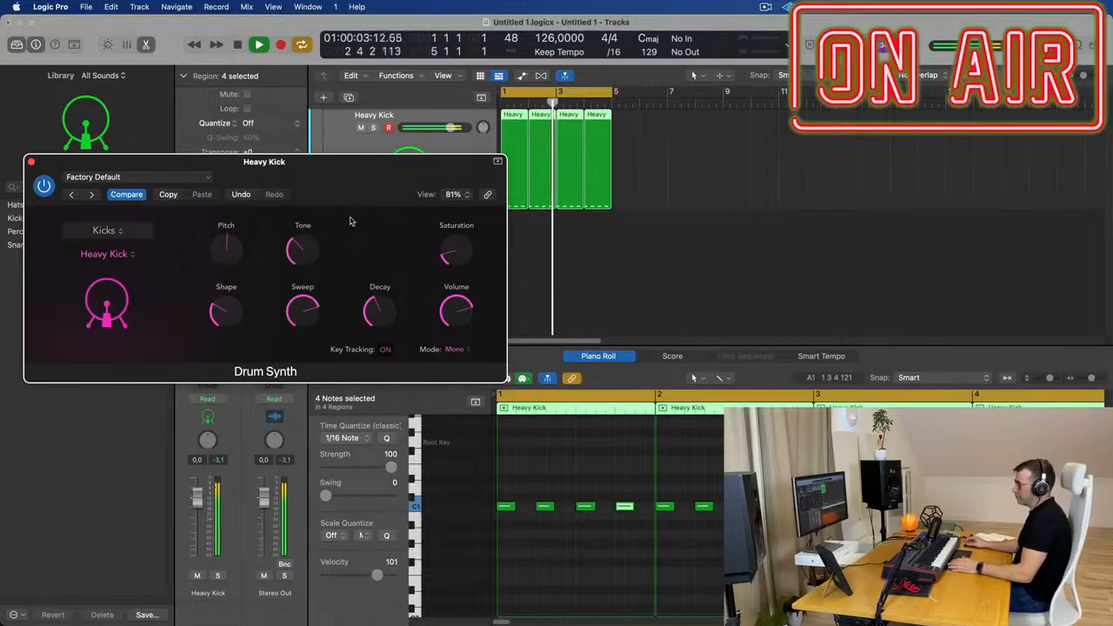
pyautogui.moveTo(231, 313)
pyautogui.mouseDown()
pyautogui.moveTo(259, 180)
pyautogui.moveTo(238, 311)
pyautogui.mouseUp()
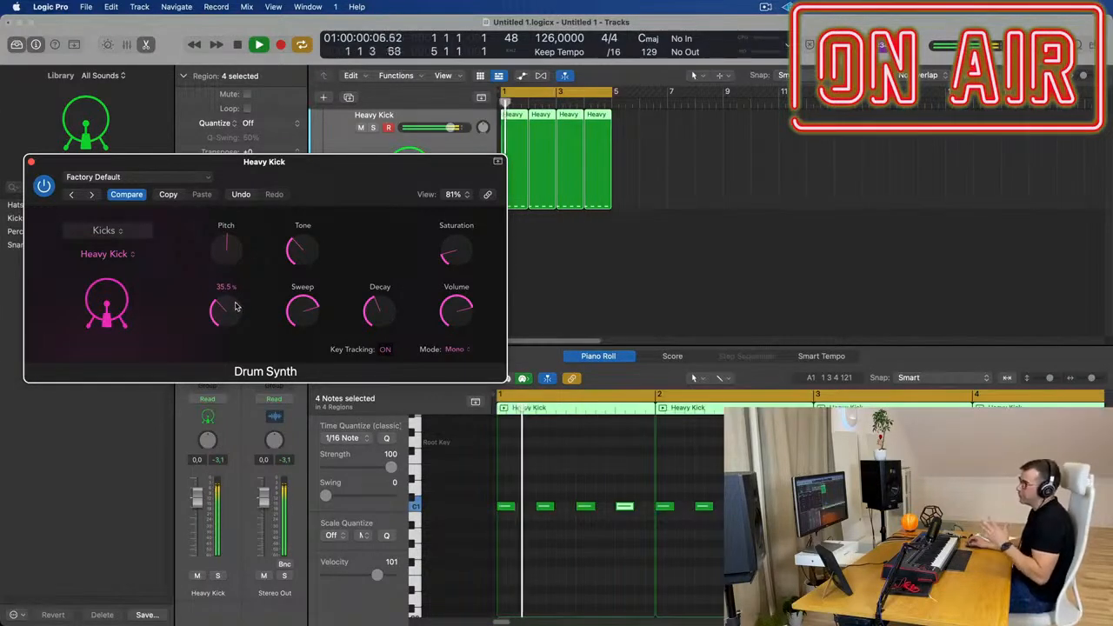
# - Select all the kick notes in the piano roll, transpose them up about an octave and replay the loop
pyautogui.moveTo(342, 170); pyautogui.dragTo(359, 184)
pyautogui.click(562, 545)
pyautogui.press('super+a')
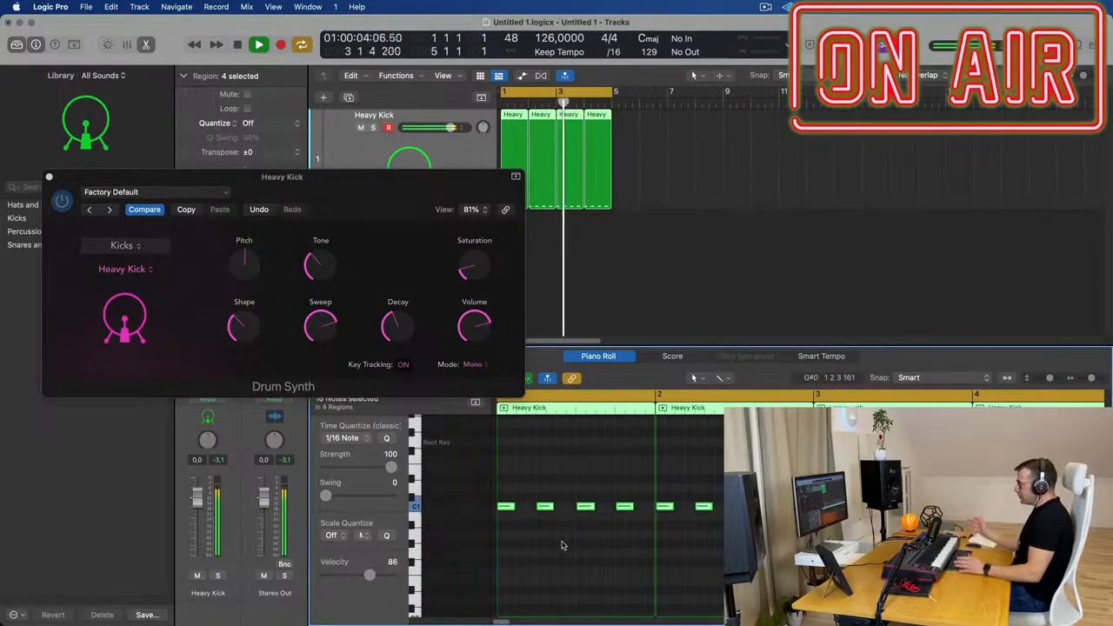
pyautogui.hotkey('alt', 'Up')
pyautogui.hotkey('alt', 'Up')
pyautogui.hotkey('alt', 'Up')
pyautogui.hotkey('alt', 'Up')
pyautogui.hotkey('alt', 'Up')
pyautogui.hotkey('alt', 'Up')
pyautogui.hotkey('alt', 'Up')
pyautogui.hotkey('alt', 'Up')
pyautogui.hotkey('alt', 'Up')
pyautogui.hotkey('alt', 'Up')
pyautogui.hotkey('alt', 'Up')
pyautogui.hotkey('alt', 'Up')
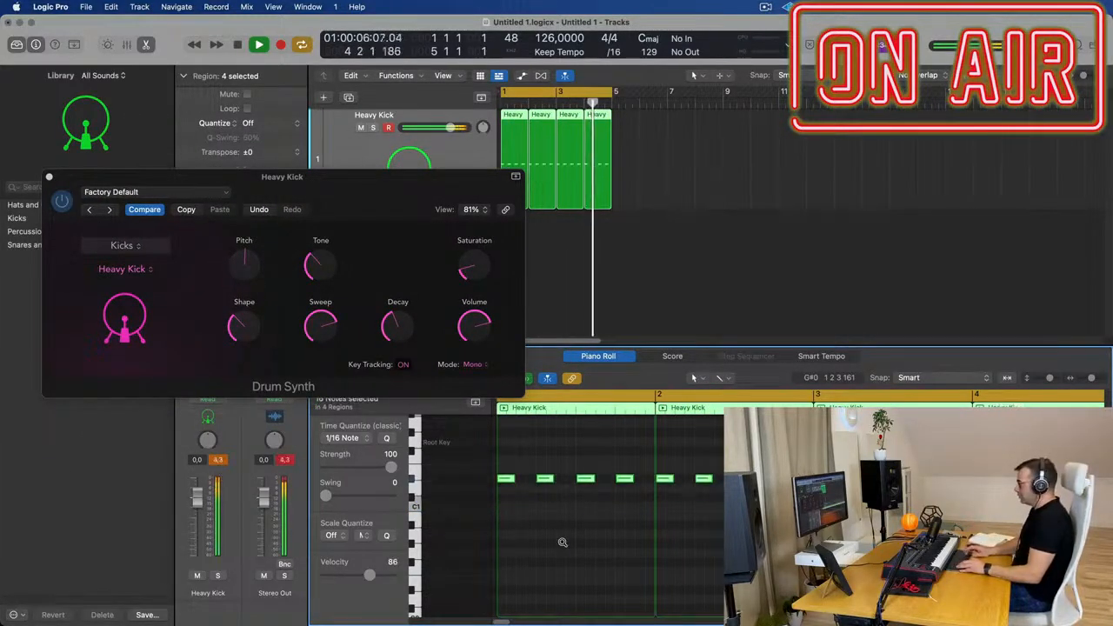
pyautogui.press('space')
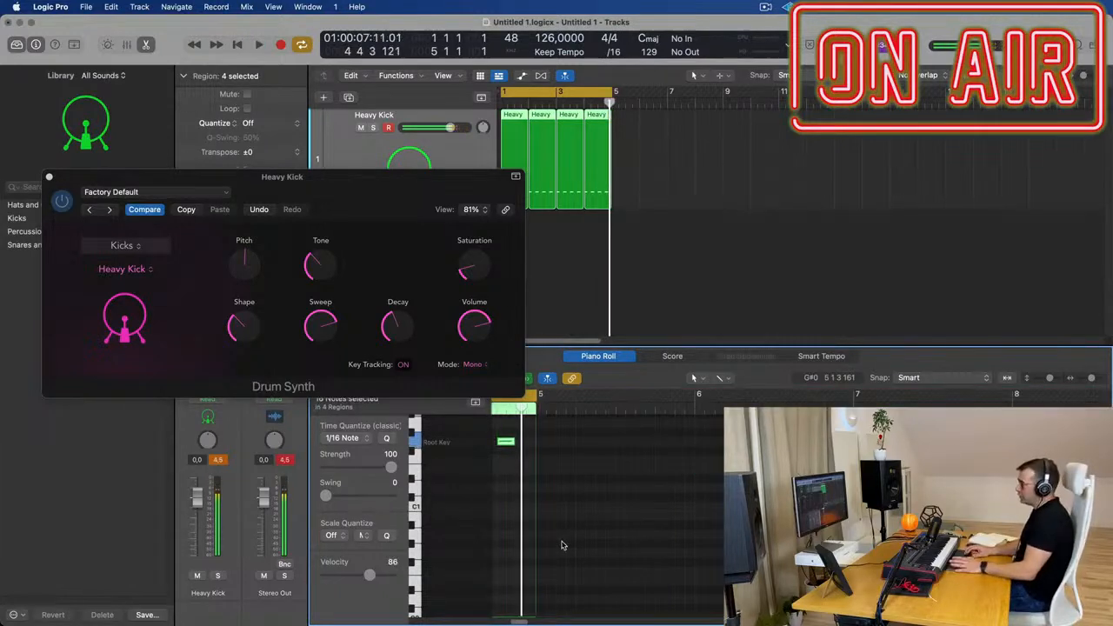
pyautogui.press('space')
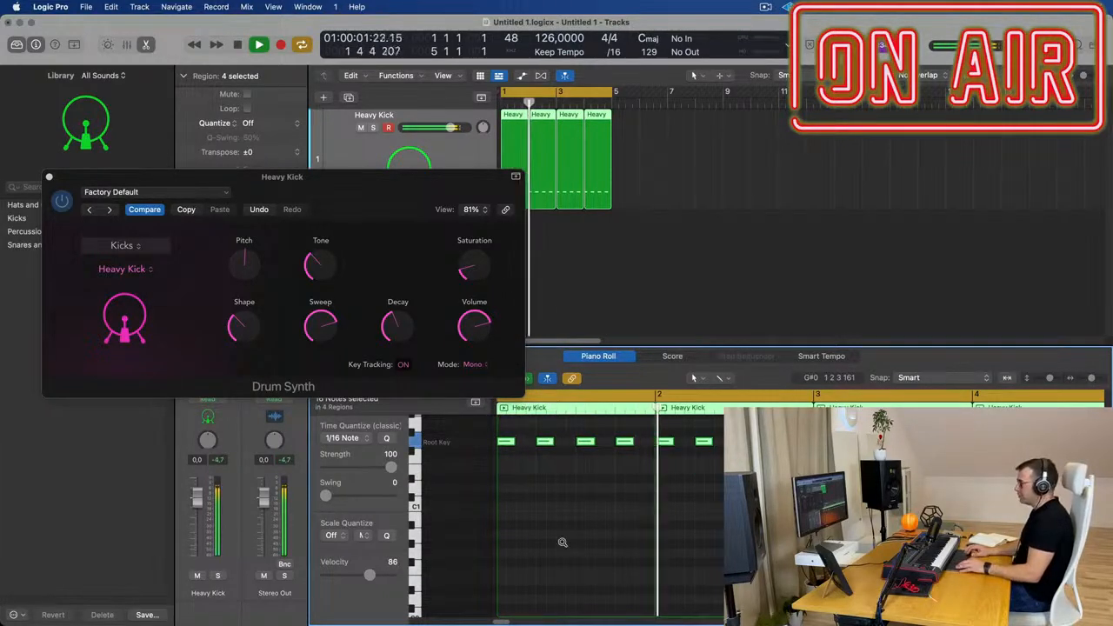
# - Transpose all the selected kick notes back down to C1
pyautogui.hotkey('alt', 'Down')
pyautogui.hotkey('alt', 'Down')
pyautogui.hotkey('alt', 'Down')
pyautogui.hotkey('alt', 'Down')
pyautogui.hotkey('alt', 'Down')
pyautogui.hotkey('alt', 'Down')
pyautogui.hotkey('alt', 'Down')
pyautogui.hotkey('alt', 'Down')
pyautogui.hotkey('alt', 'Down')
pyautogui.hotkey('alt', 'Down')
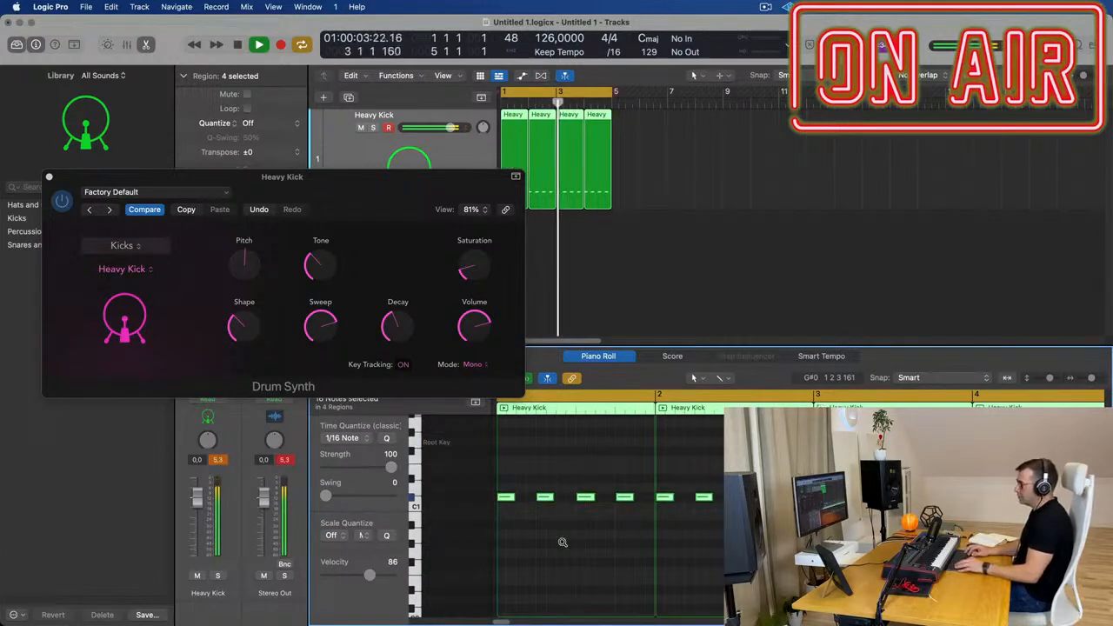
pyautogui.hotkey('alt', 'Down')
pyautogui.hotkey('alt', 'Down')
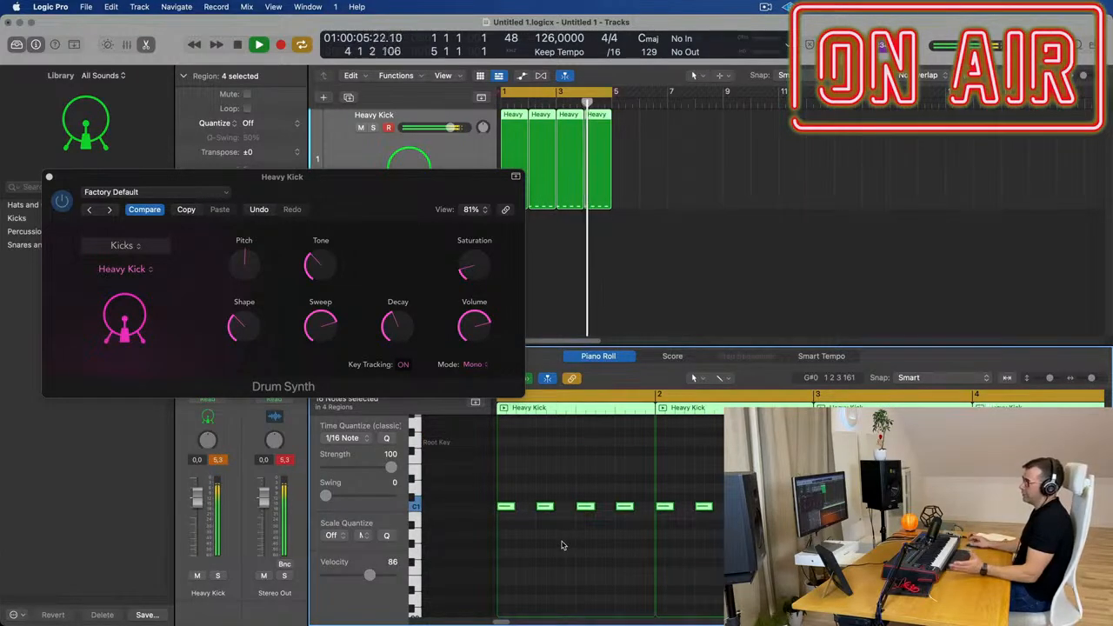
# - Close the Drum Synth window and reopen it from the Heavy Kick channel strip, keeping the strip uncovered
pyautogui.moveTo(333, 199); pyautogui.dragTo(410, 317)
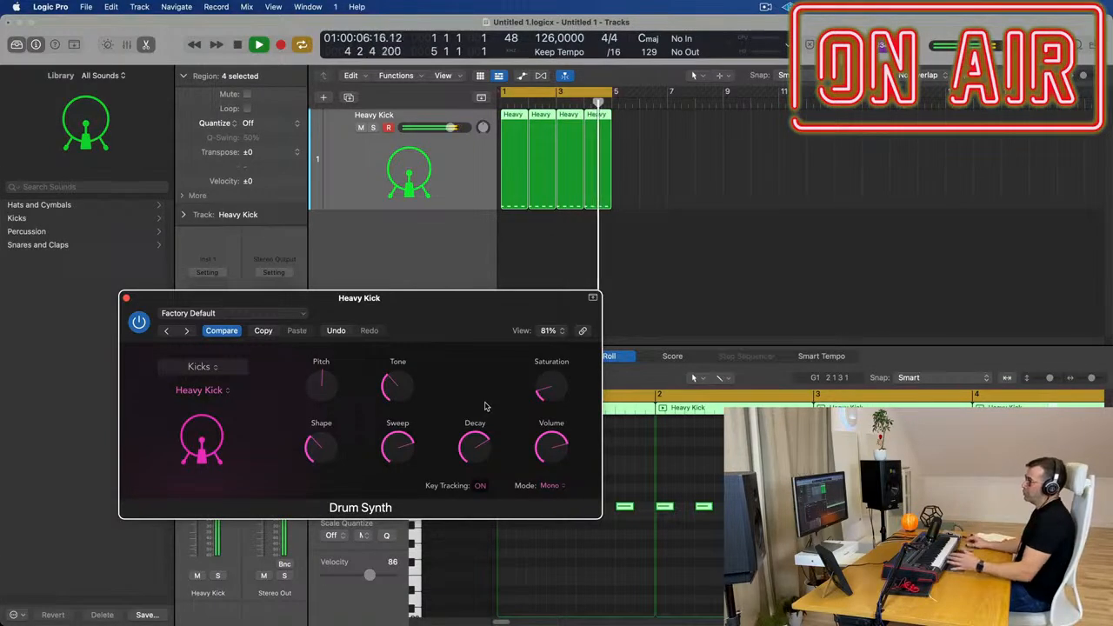
pyautogui.moveTo(317, 340); pyautogui.dragTo(285, 327)
pyautogui.moveTo(418, 296); pyautogui.dragTo(385, 288)
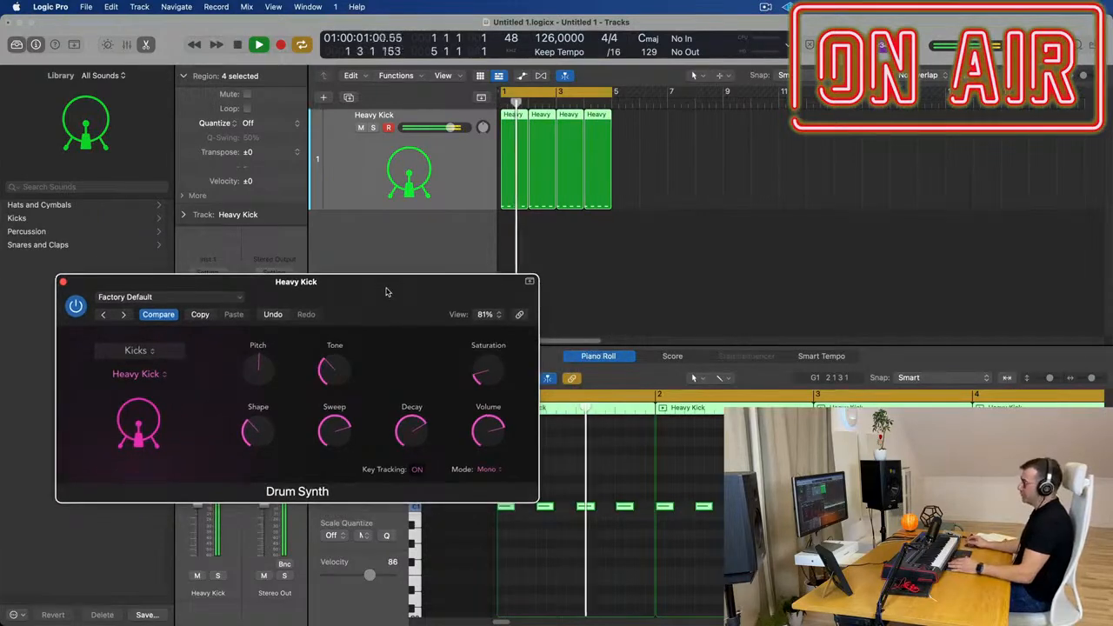
pyautogui.moveTo(65, 283); pyautogui.dragTo(119, 279)
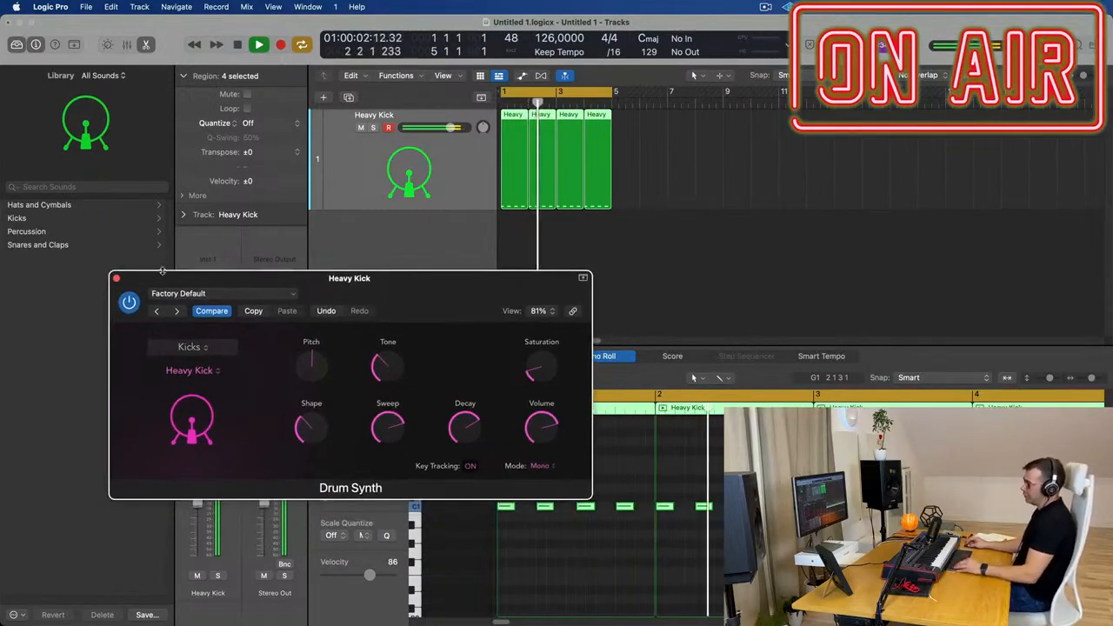
pyautogui.click(117, 278)
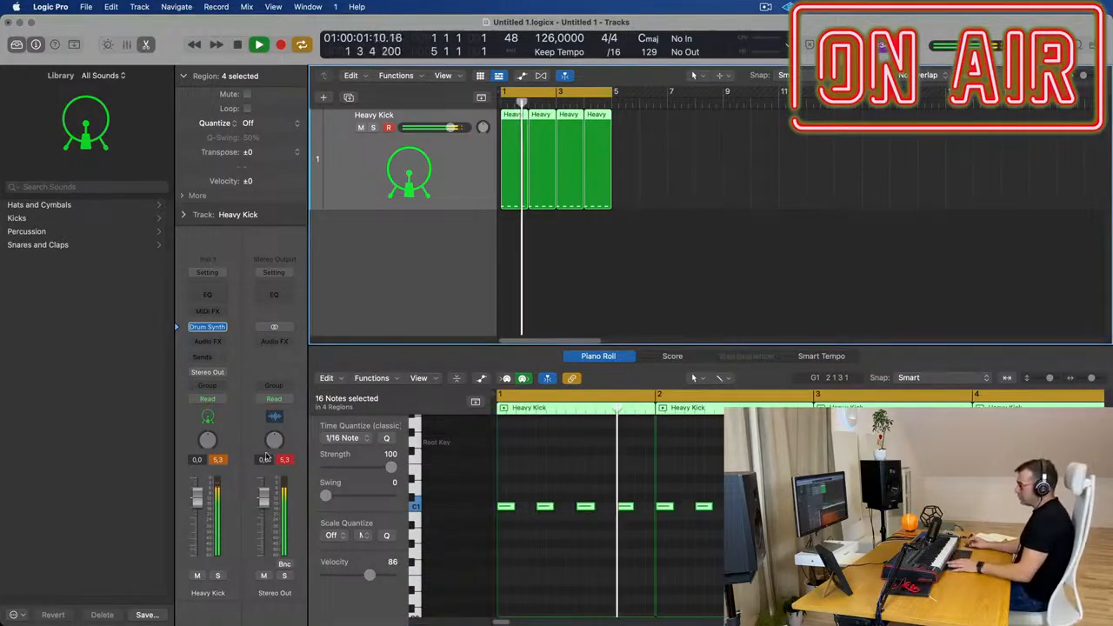
pyautogui.click(207, 326)
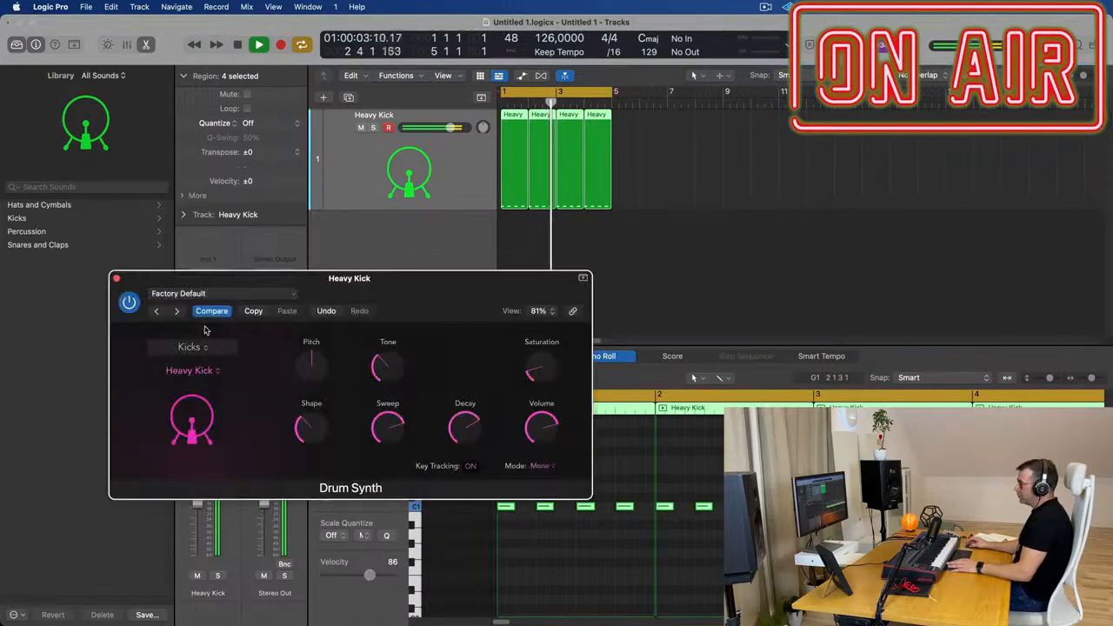
pyautogui.moveTo(427, 286); pyautogui.dragTo(563, 261)
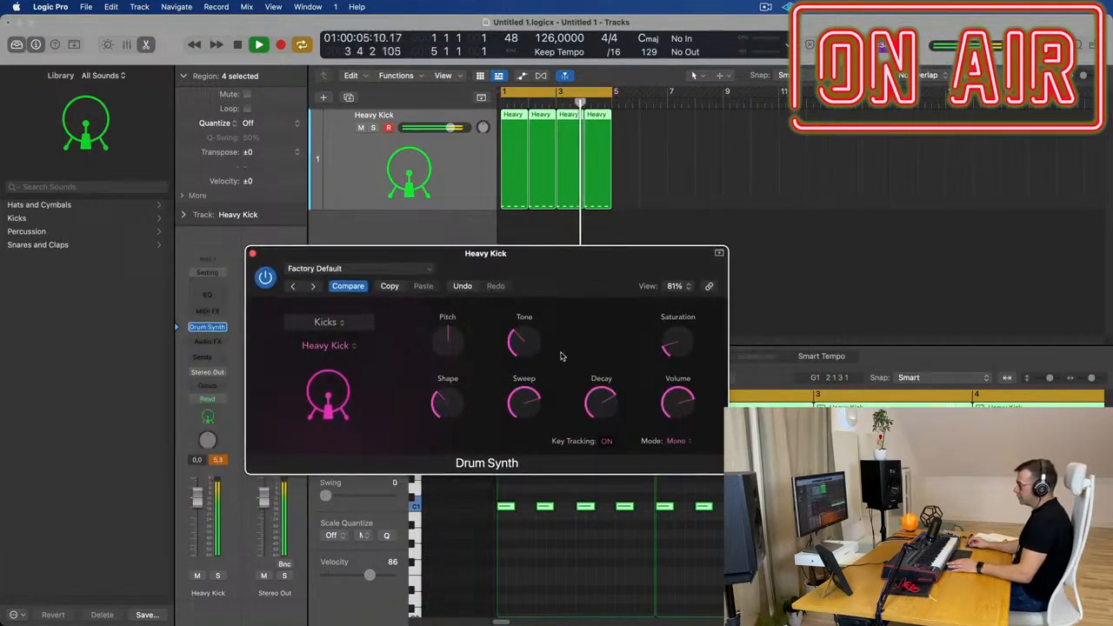
# - Shorten the Heavy Kick's Decay to well below the halfway setting
pyautogui.click(606, 441)
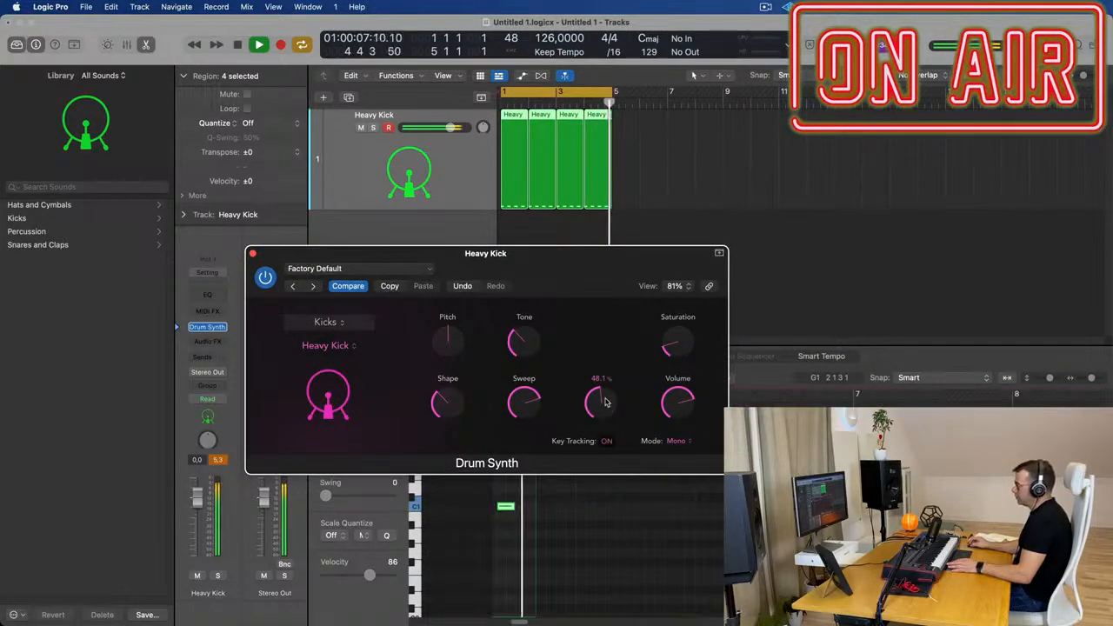
pyautogui.moveTo(606, 428); pyautogui.dragTo(606, 435)
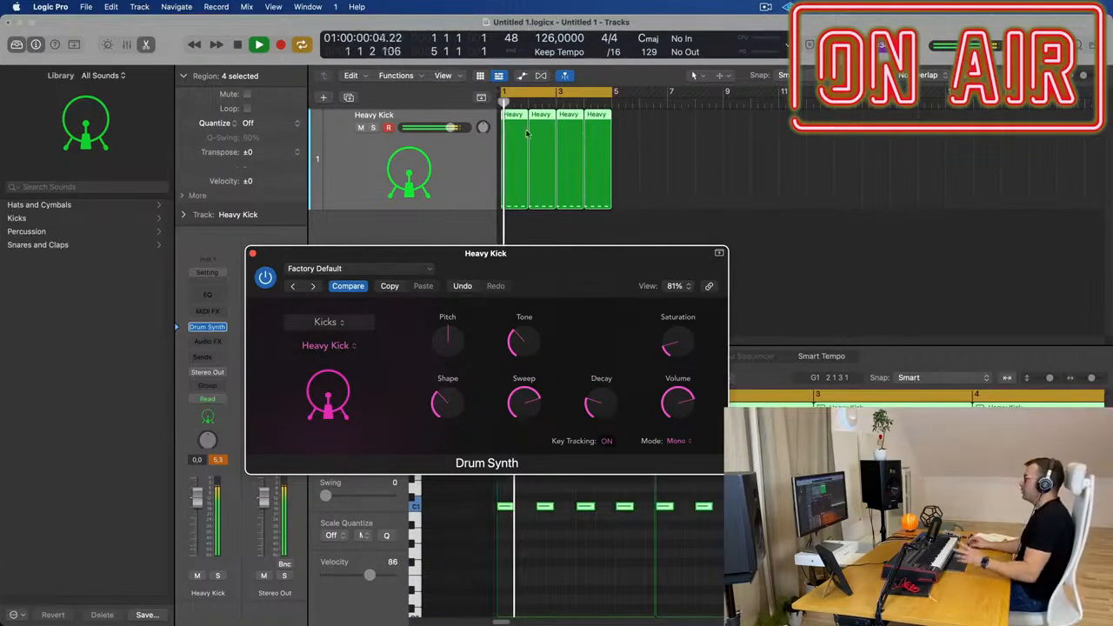
# - Duplicate the Heavy Kick track and copy its four regions onto the new track
pyautogui.moveTo(486, 253); pyautogui.dragTo(728, 267)
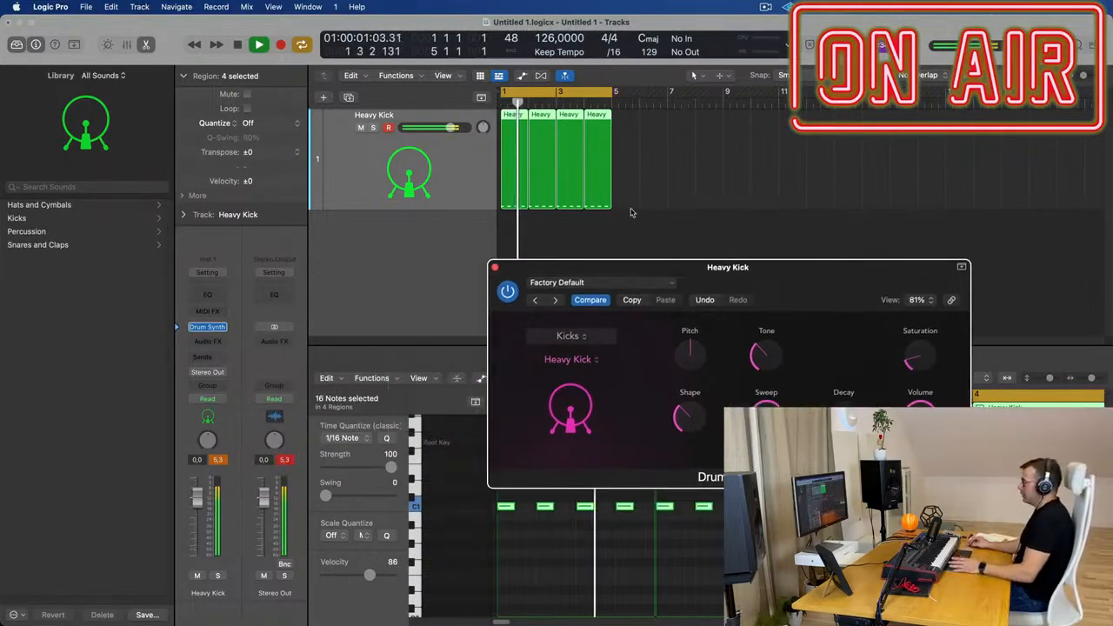
pyautogui.click(349, 97)
pyautogui.moveTo(555, 267); pyautogui.dragTo(888, 244)
pyautogui.moveTo(671, 146); pyautogui.dragTo(475, 191)
pyautogui.moveTo(513, 121); pyautogui.dragTo(509, 252)
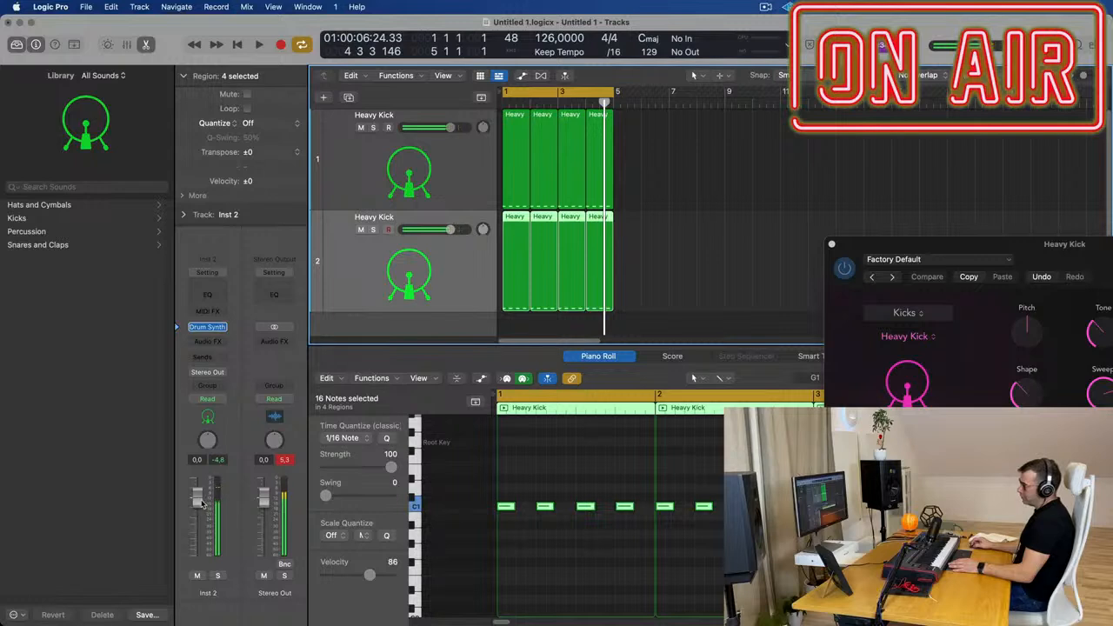
# - Lower the new track's volume to -13.2 dB and switch the open Drum Synth's kick type to Air Kick
pyautogui.moveTo(891, 244); pyautogui.dragTo(618, 207)
pyautogui.click(656, 302)
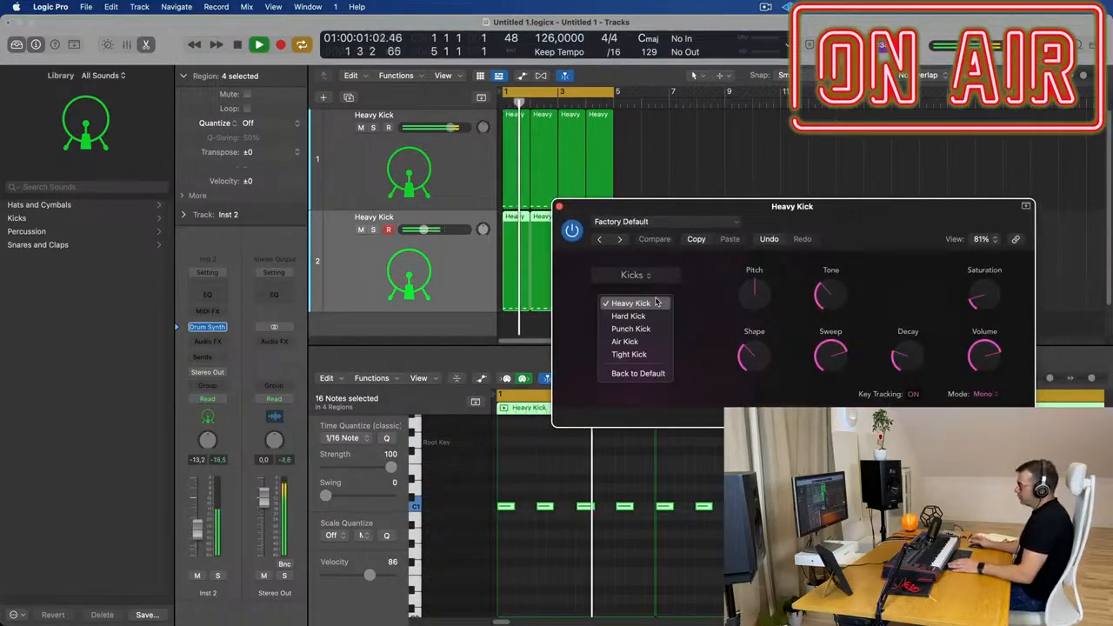
pyautogui.click(626, 341)
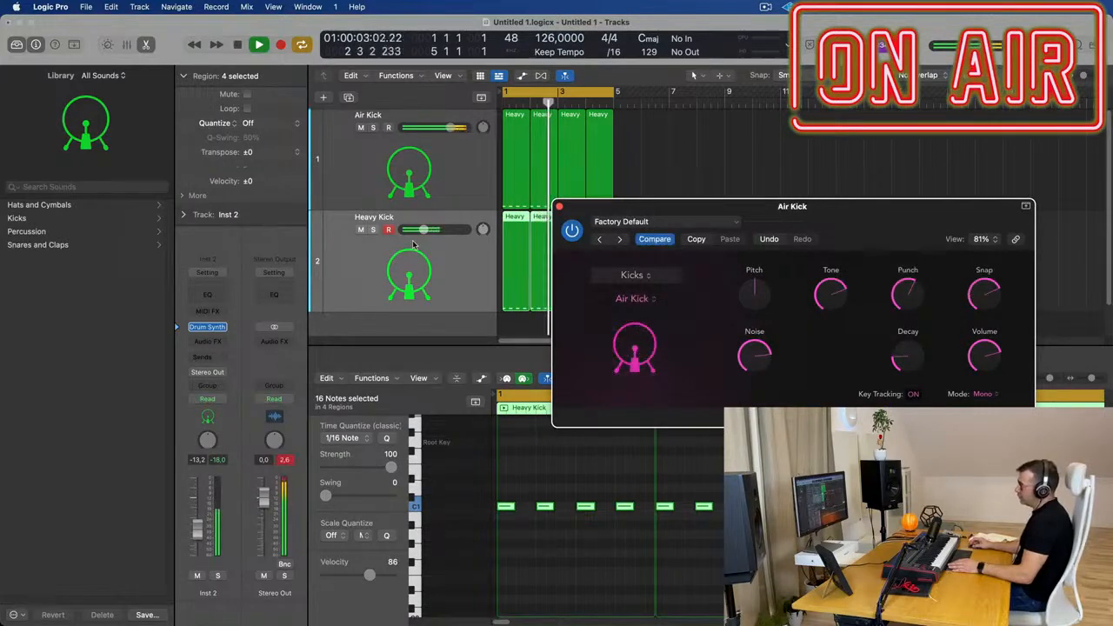
# - Switch the second layer's Drum Synth from Air Kick to Tight Kick and place its window clear of the upper track
pyautogui.moveTo(679, 211)
pyautogui.mouseDown()
pyautogui.moveTo(777, 212)
pyautogui.moveTo(667, 199)
pyautogui.mouseUp()
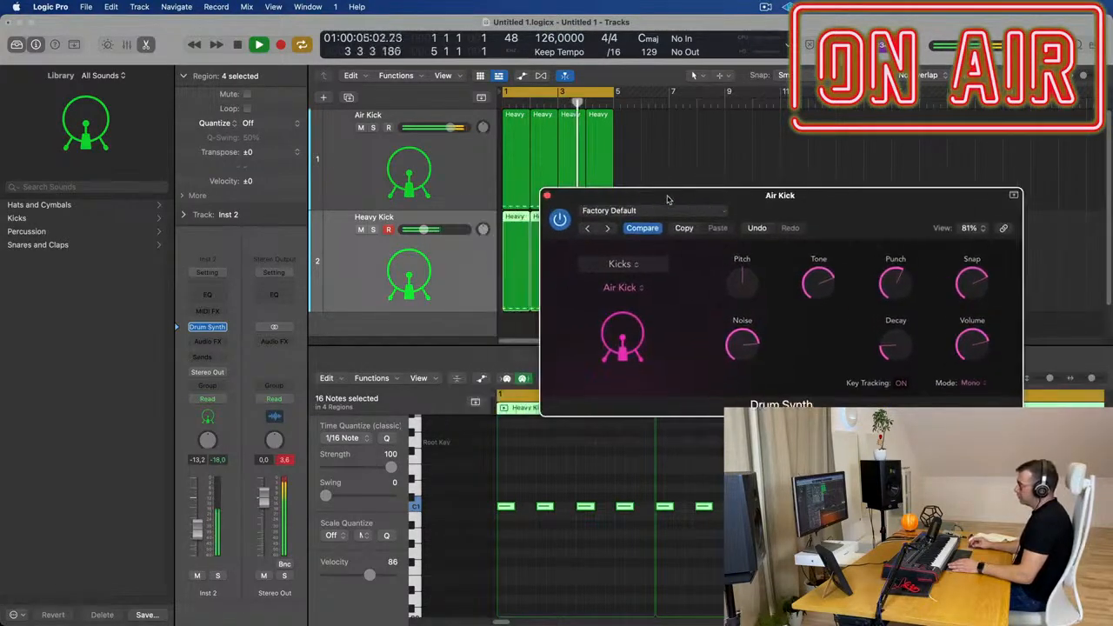
pyautogui.click(634, 265)
pyautogui.click(680, 291)
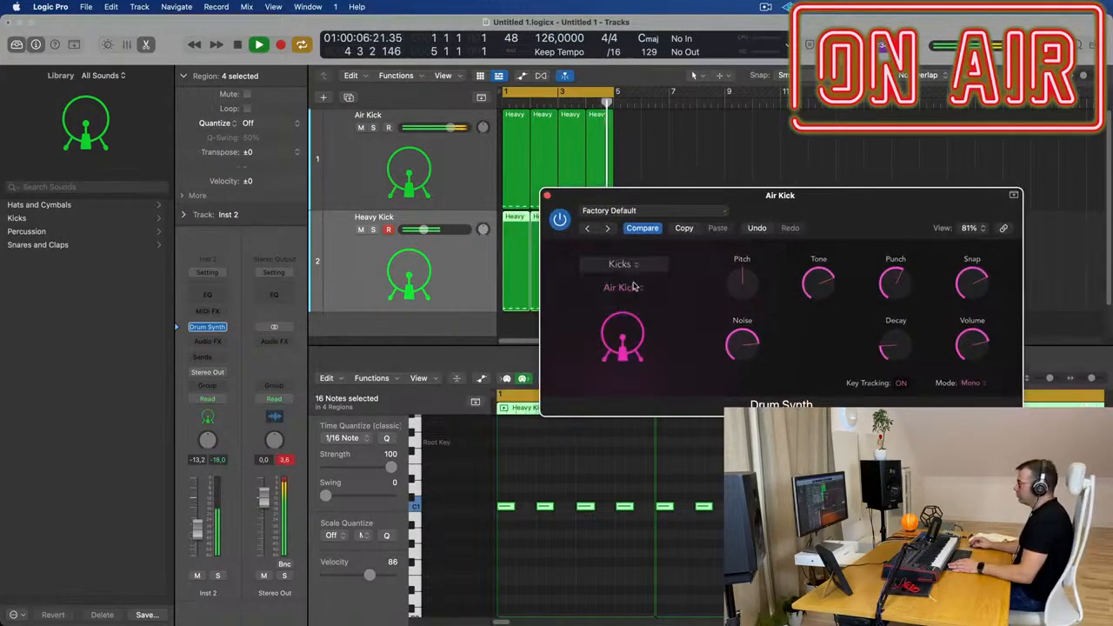
pyautogui.click(630, 299)
pyautogui.click(620, 308)
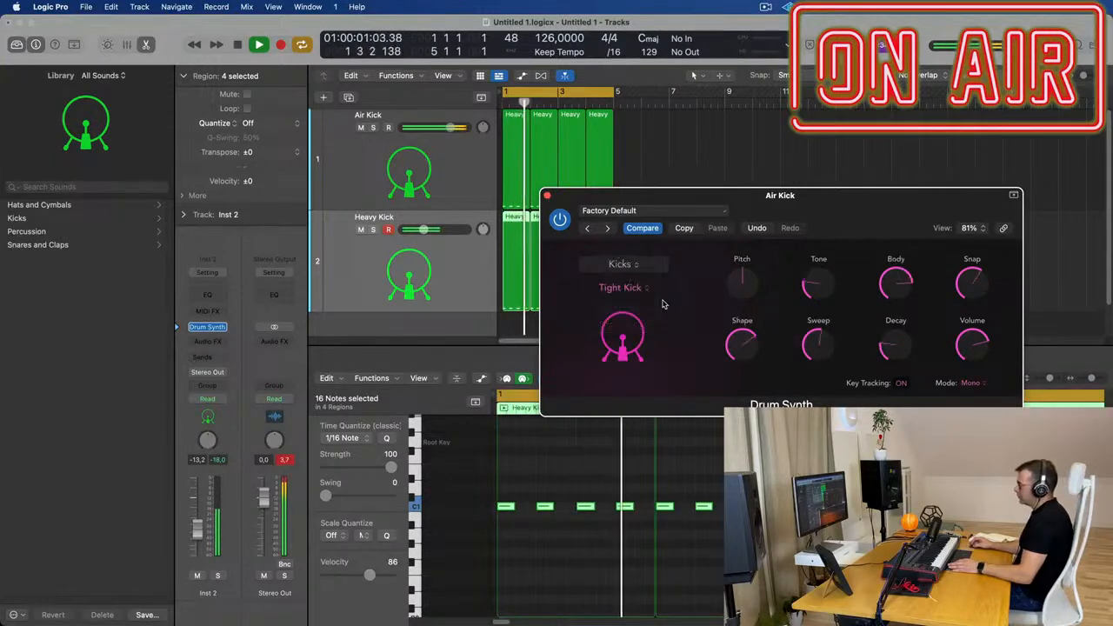
pyautogui.moveTo(660, 194); pyautogui.dragTo(647, 222)
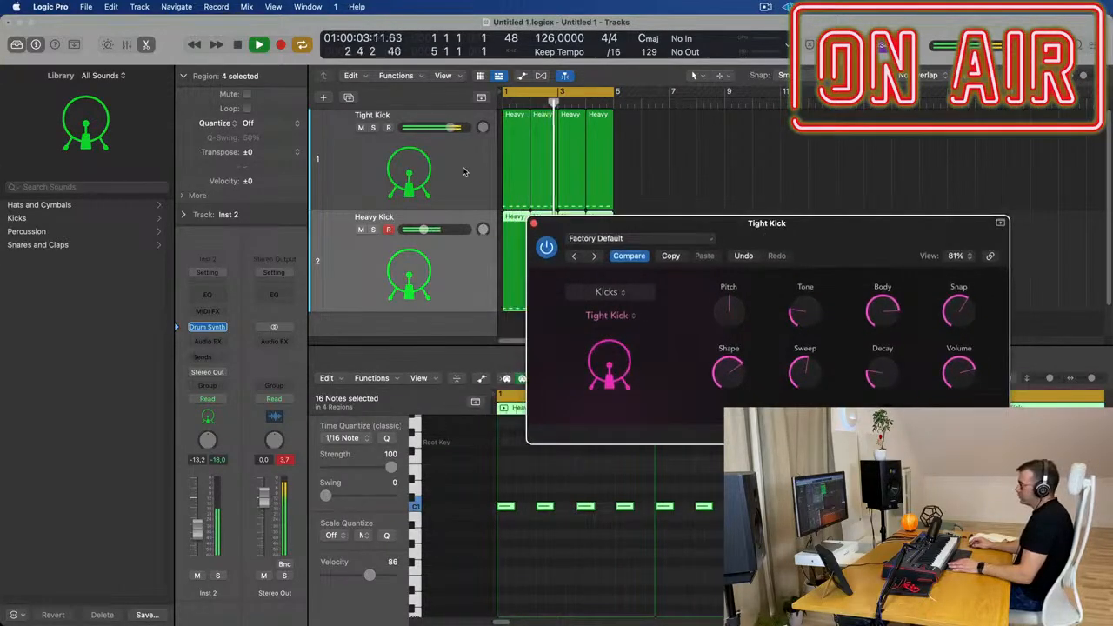
# - Solo both kick tracks and balance them with Heavy Kick at -4.7 dB and Tight Kick at -2.5 dB
pyautogui.click(379, 159)
pyautogui.click(373, 128)
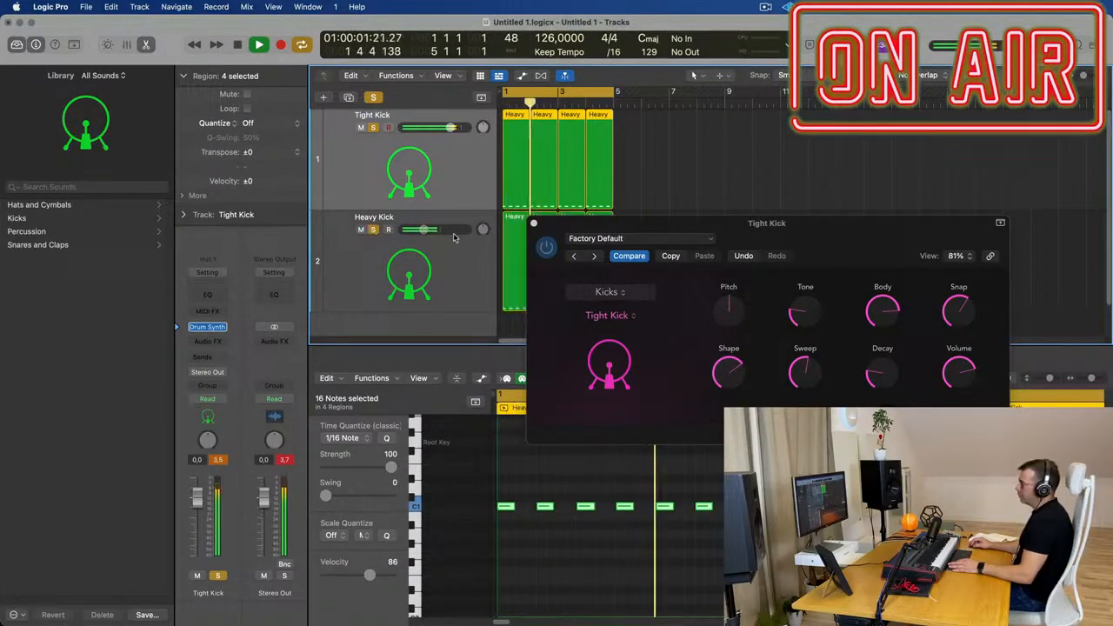
pyautogui.moveTo(425, 229); pyautogui.dragTo(453, 231)
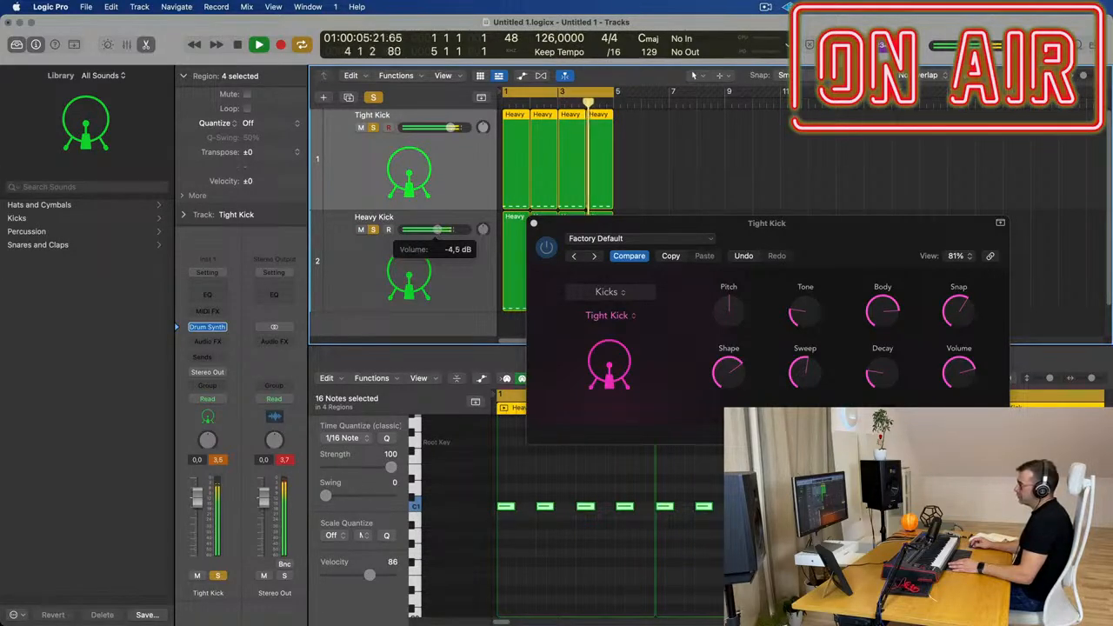
pyautogui.moveTo(196, 494); pyautogui.dragTo(197, 504)
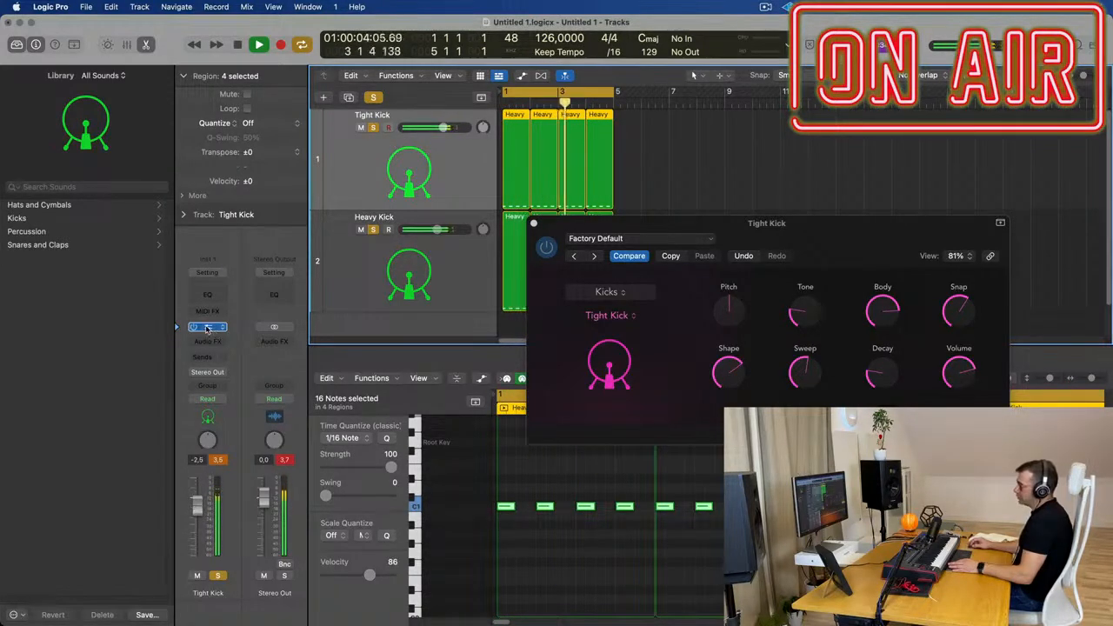
# - Bring up the Tight Kick's Drum Synth, adjust its Tone and raise its Pitch well above centre
pyautogui.click(207, 328)
pyautogui.click(207, 328)
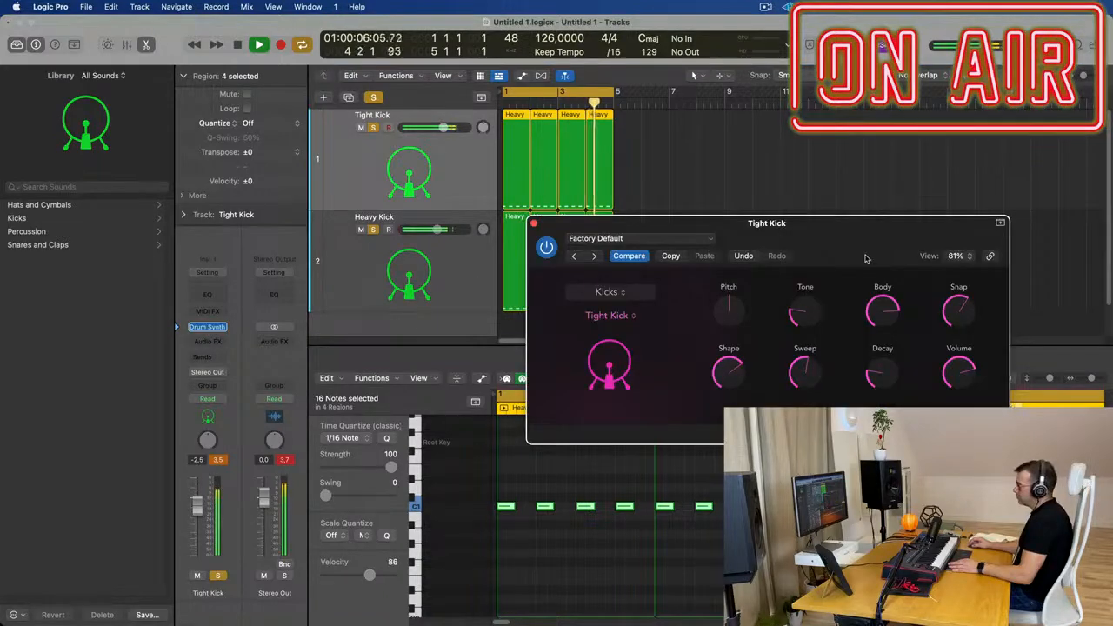
pyautogui.moveTo(861, 223); pyautogui.dragTo(759, 234)
pyautogui.moveTo(710, 318); pyautogui.dragTo(715, 313)
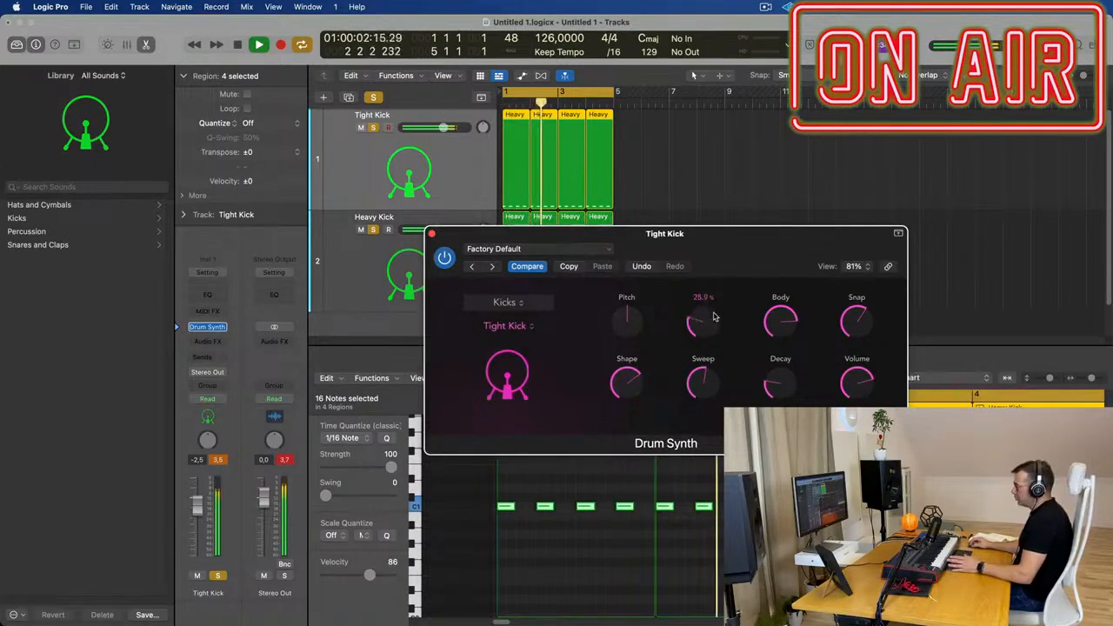
pyautogui.moveTo(640, 318); pyautogui.dragTo(659, 275)
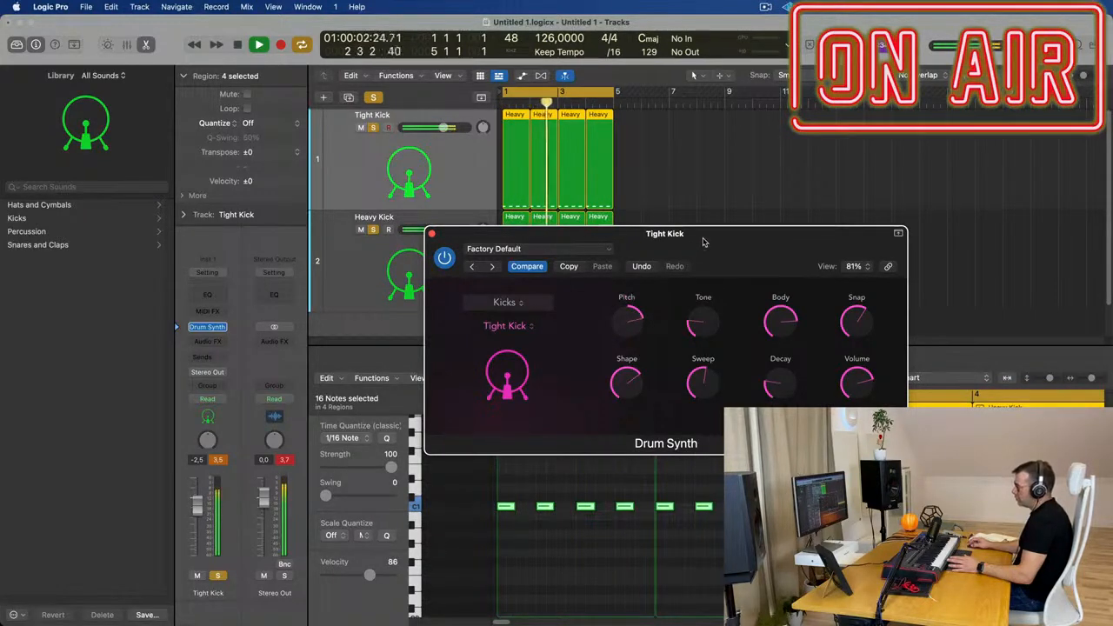
# - Lower the Tight Kick's Shape to about 42.9%, lengthen its Decay slightly and raise its Snap to about 84%
pyautogui.moveTo(704, 242); pyautogui.dragTo(691, 244)
pyautogui.moveTo(614, 381); pyautogui.dragTo(612, 424)
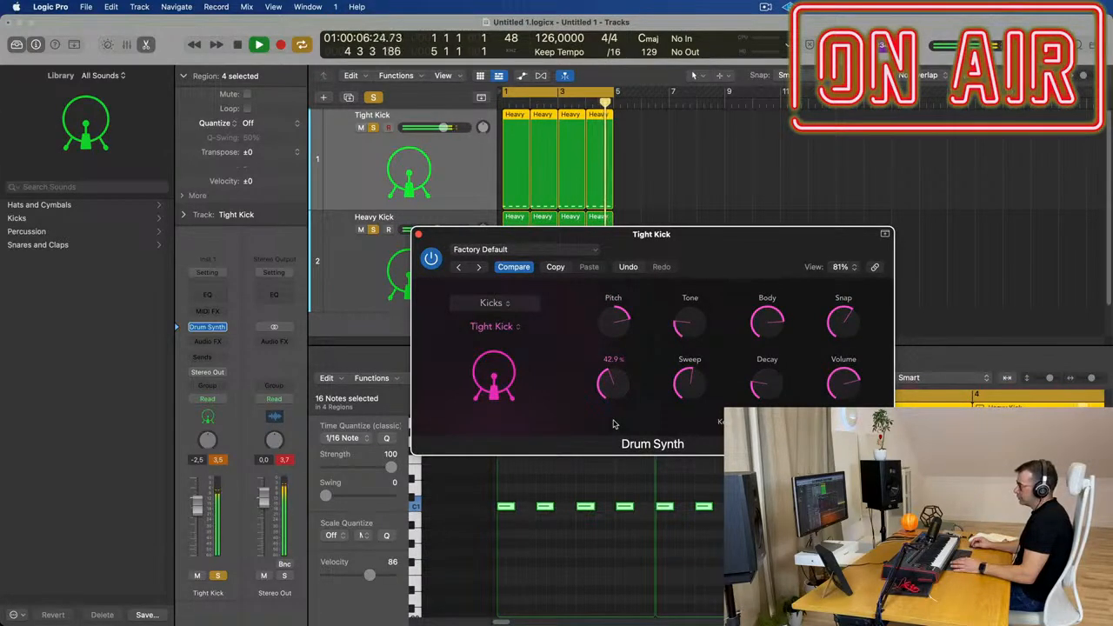
pyautogui.moveTo(758, 393)
pyautogui.mouseDown()
pyautogui.moveTo(779, 317)
pyautogui.moveTo(777, 390)
pyautogui.mouseUp()
pyautogui.moveTo(766, 233); pyautogui.dragTo(701, 226)
pyautogui.moveTo(778, 328); pyautogui.dragTo(781, 288)
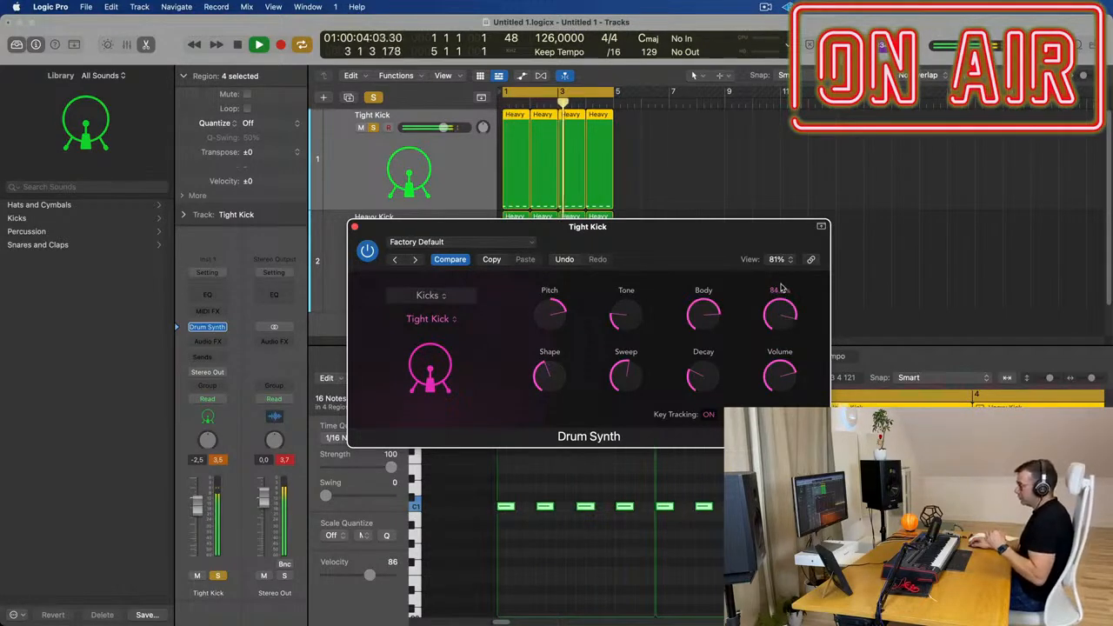
# - Move the Drum Synth window aside, close it and show the Mixer
pyautogui.click(780, 215)
pyautogui.moveTo(734, 226); pyautogui.dragTo(864, 215)
pyautogui.press('super+z')
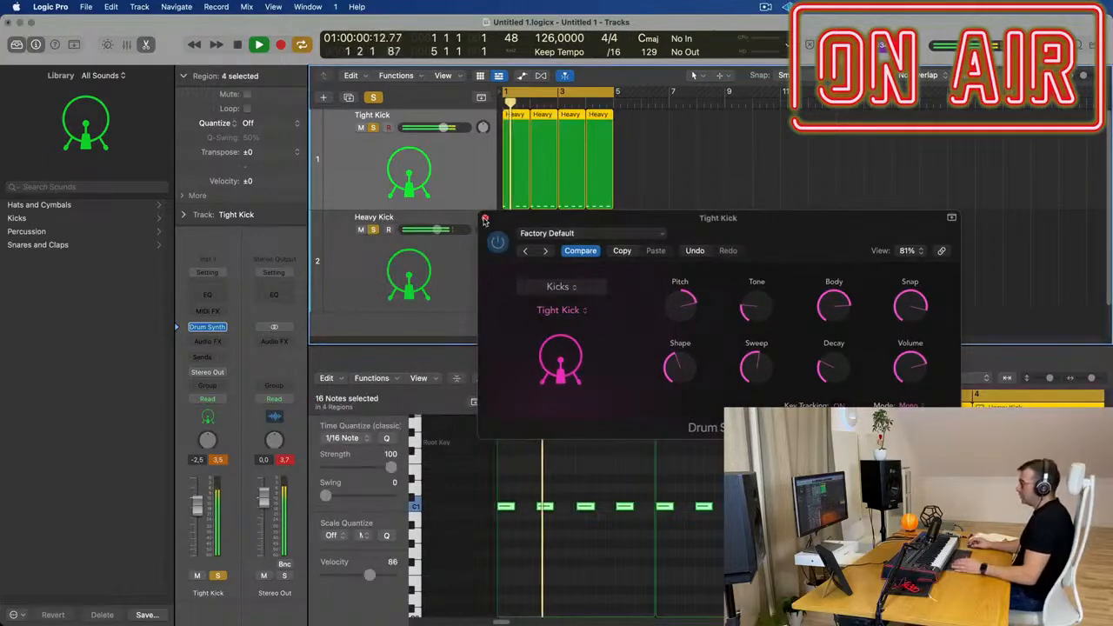
pyautogui.click(484, 218)
pyautogui.press('x')
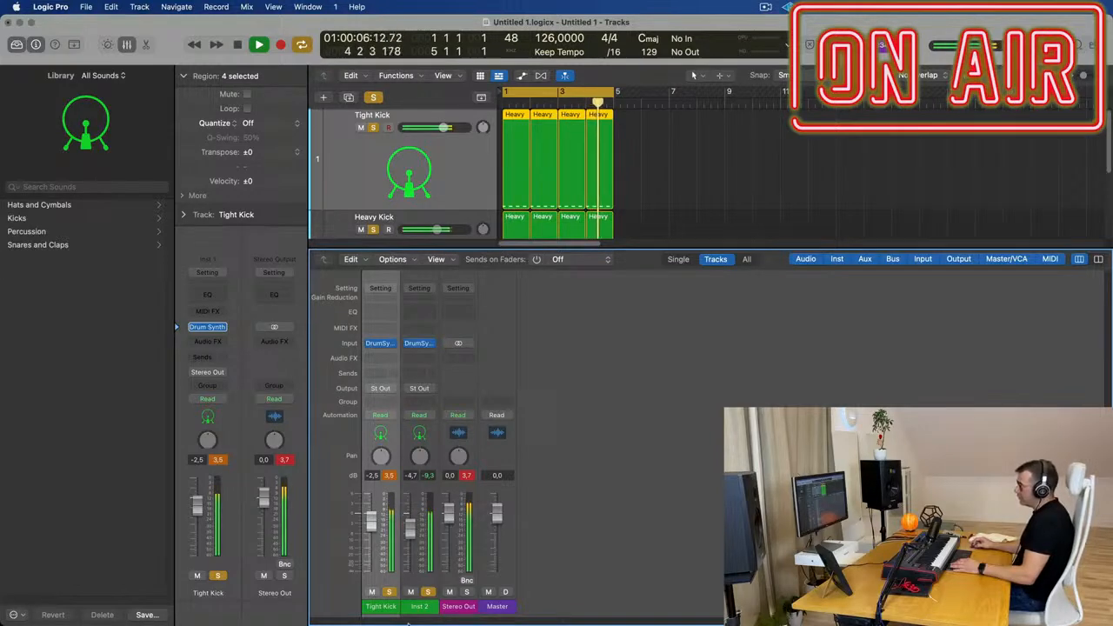
# - Route the outputs of both kick channels together to Bus 1
pyautogui.click(419, 435)
pyautogui.click(420, 389)
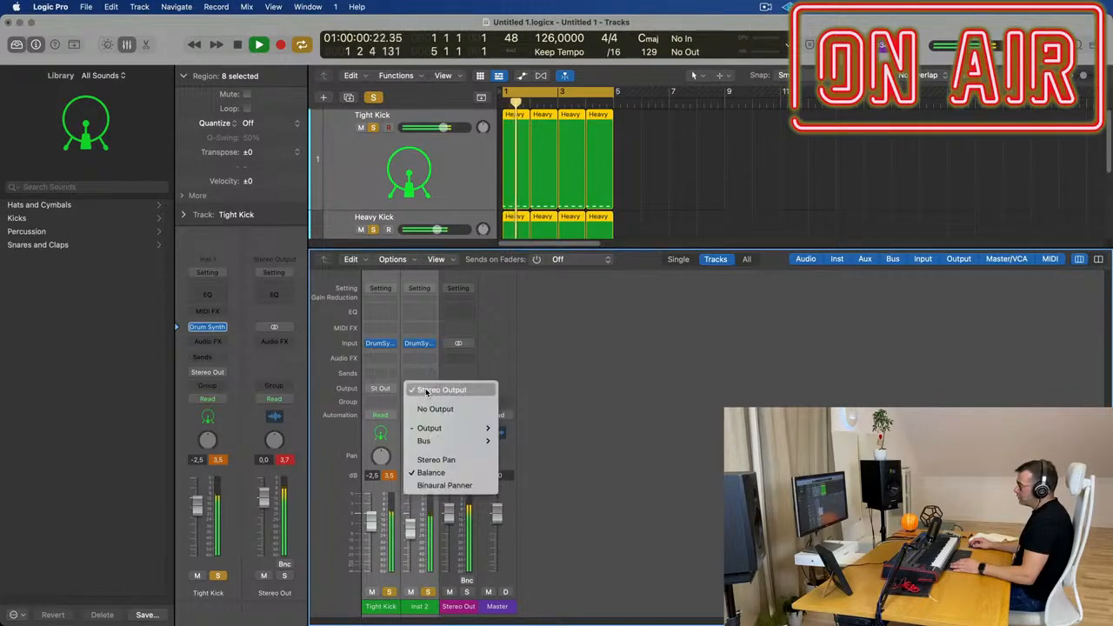
pyautogui.moveTo(426, 441)
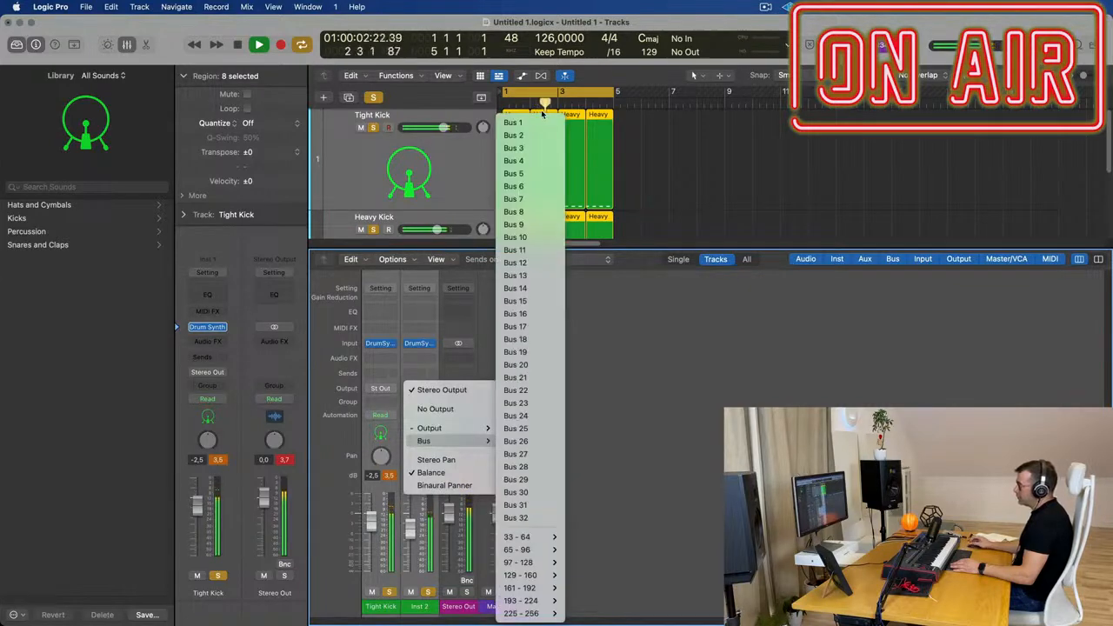
pyautogui.click(527, 122)
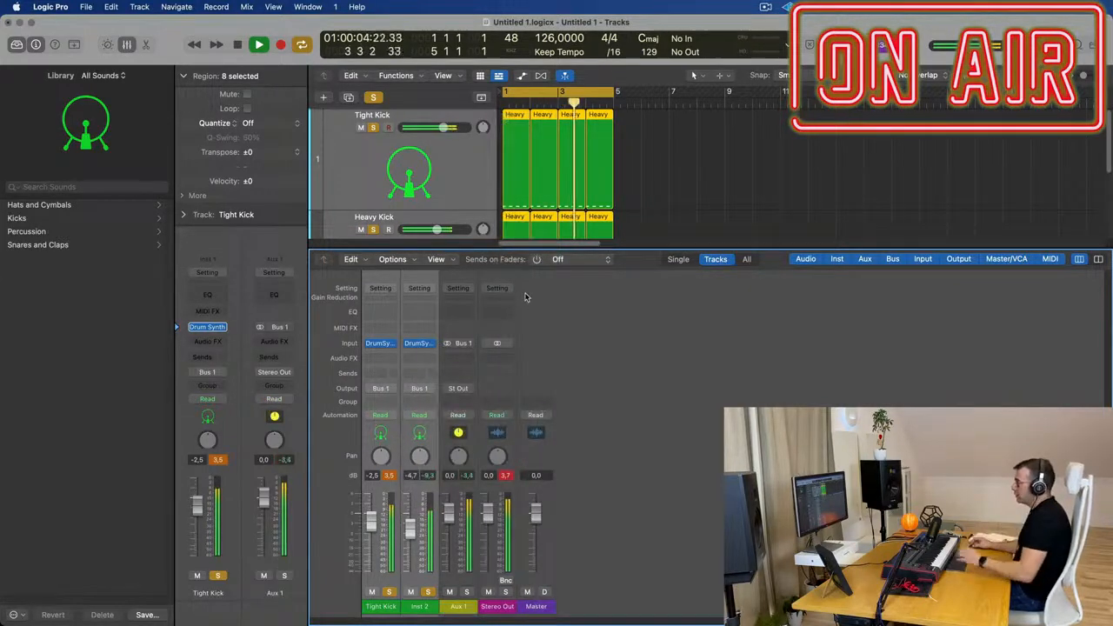
# - Insert a stereo Compressor on Aux 1 and shorten its release to 6.3 ms
pyautogui.click(463, 360)
pyautogui.moveTo(513, 428)
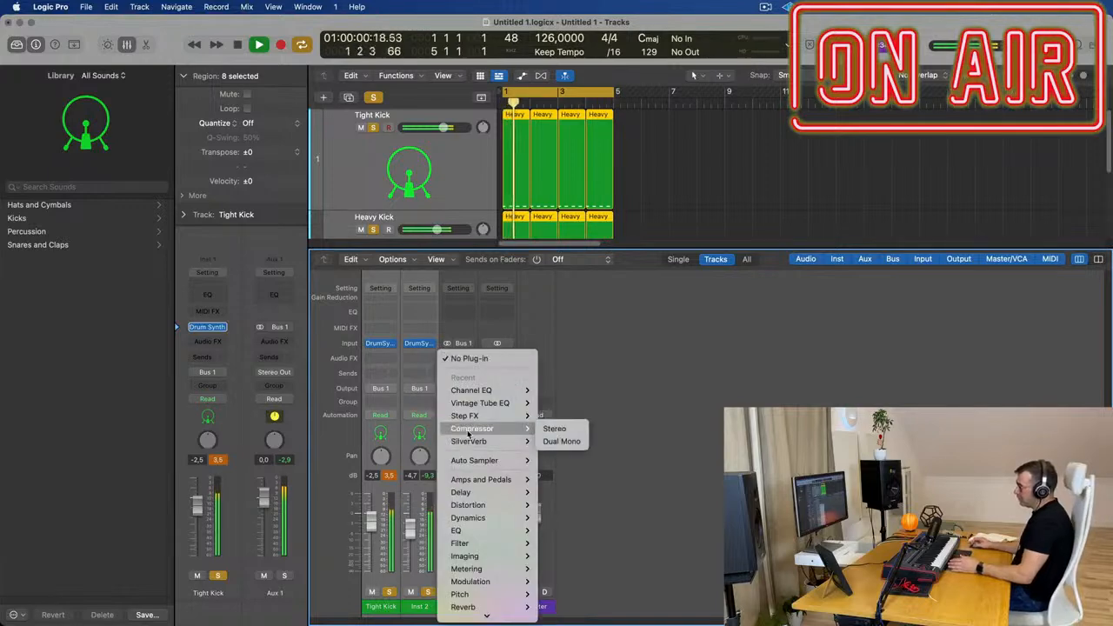
pyautogui.click(579, 430)
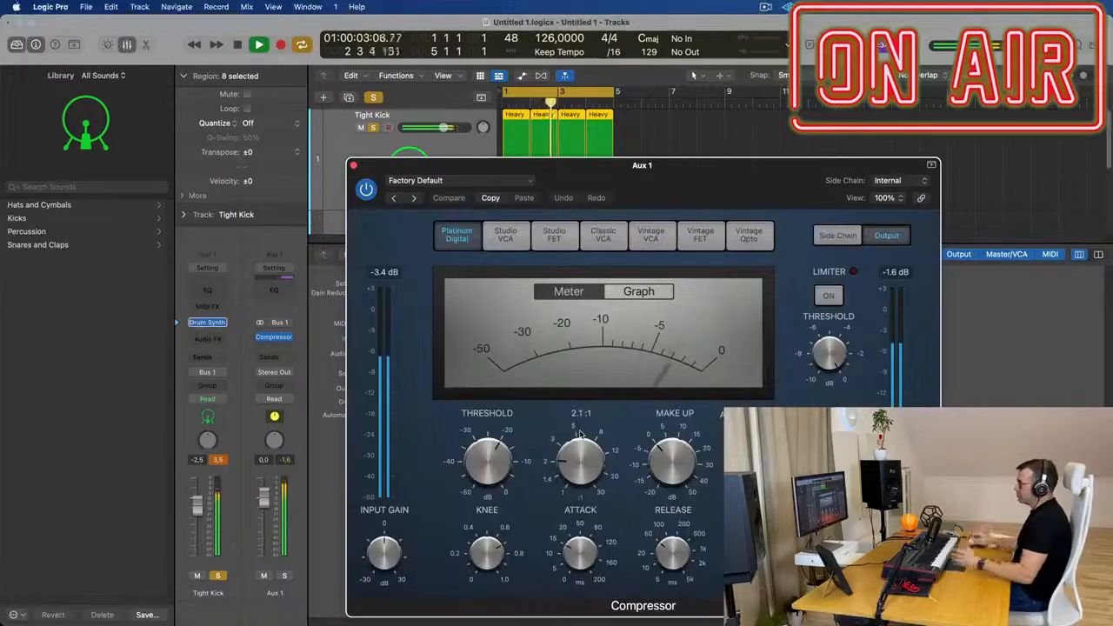
pyautogui.moveTo(419, 462); pyautogui.dragTo(423, 413)
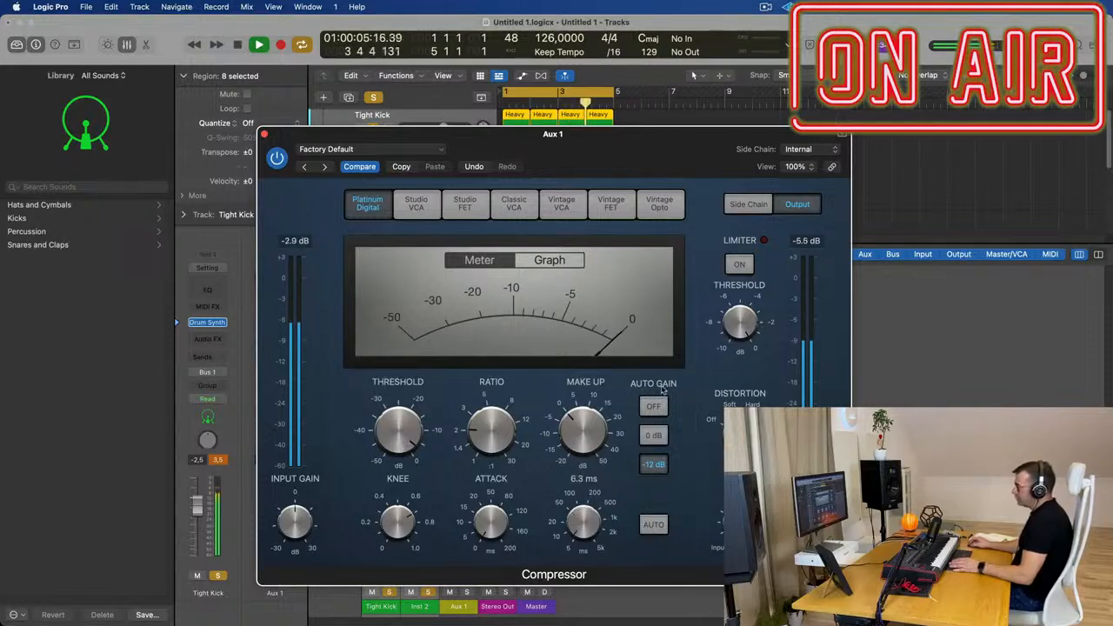
# - Compare the Aux 1 Compressor with its bypass and raise its ratio to 4.1:1
pyautogui.moveTo(608, 153); pyautogui.dragTo(633, 154)
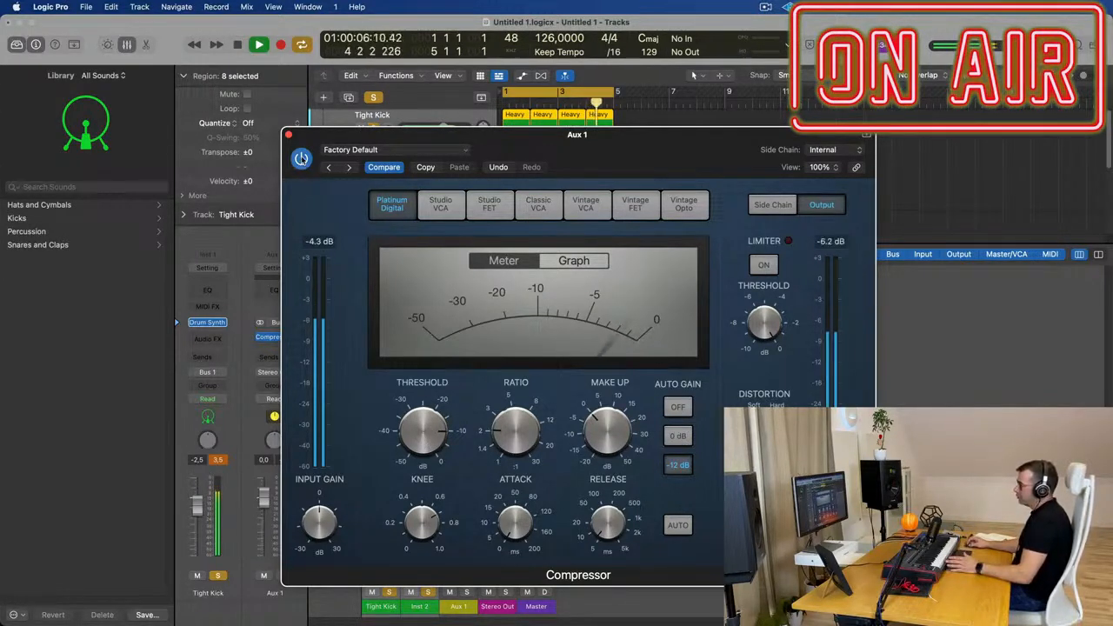
pyautogui.click(301, 158)
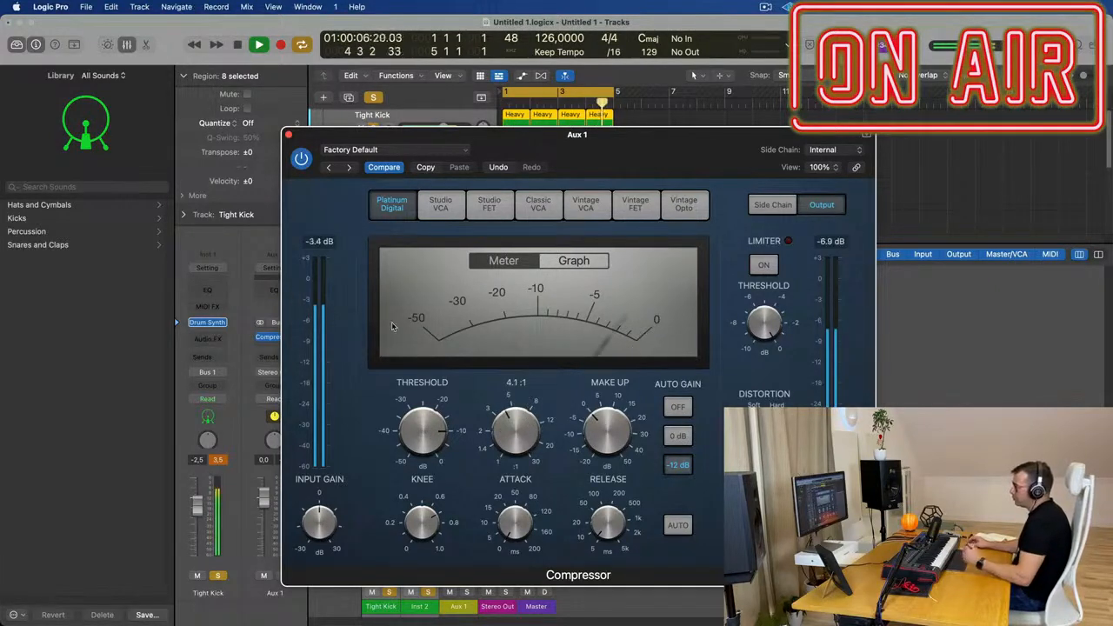
# - Move the Compressor off the tracks, toggle the Tight Kick's mute for comparison and lower its volume to -6.0 dB
pyautogui.moveTo(620, 152); pyautogui.dragTo(590, 233)
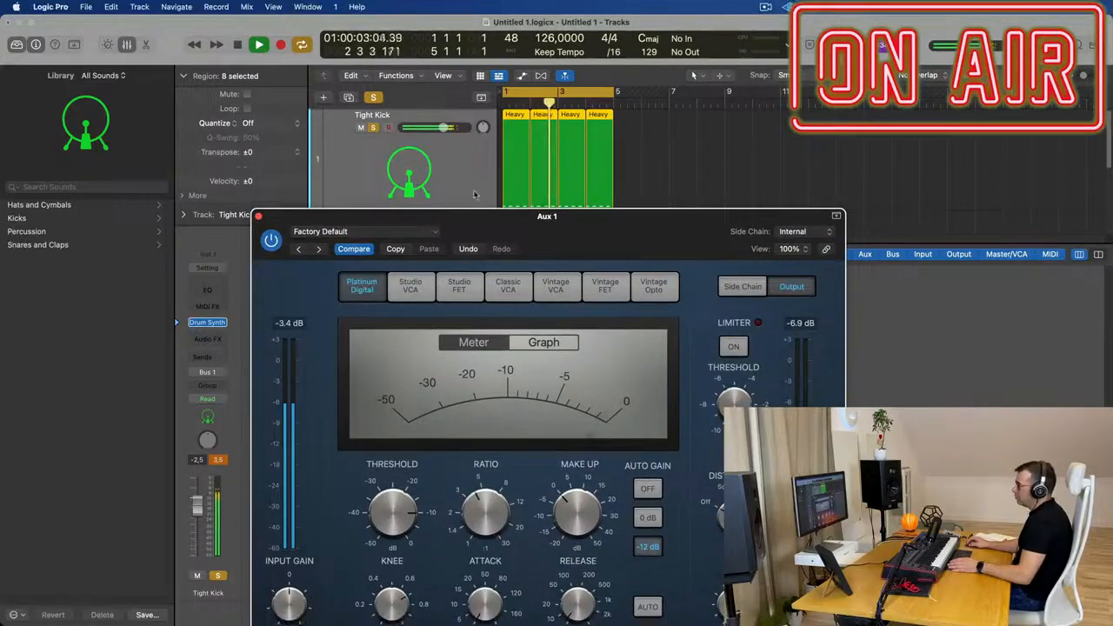
pyautogui.press('x')
pyautogui.click(442, 219)
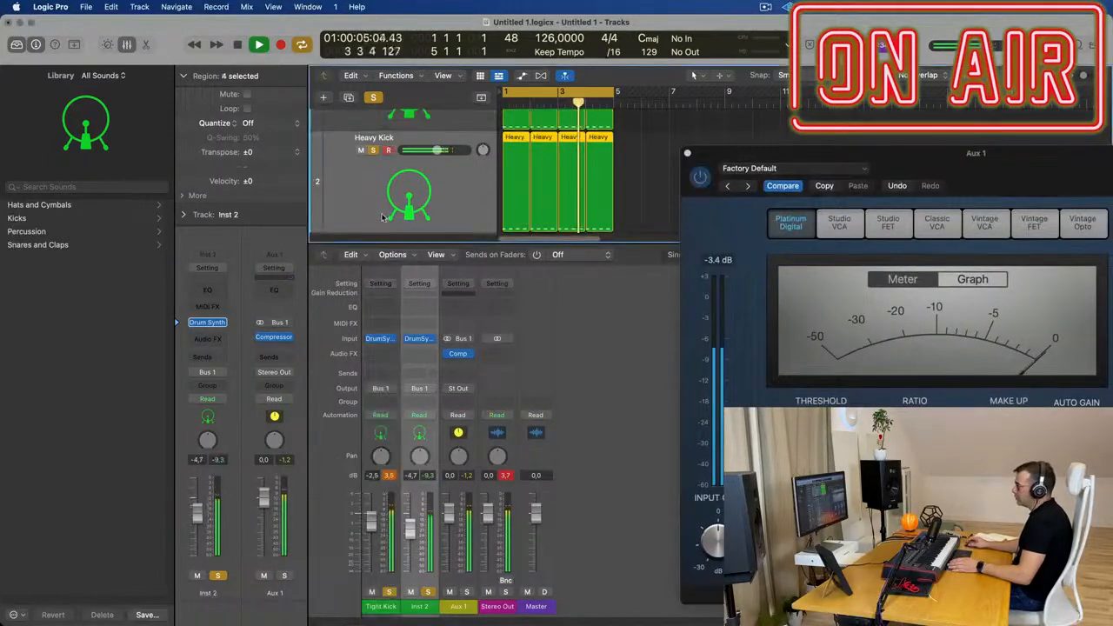
pyautogui.click(445, 128)
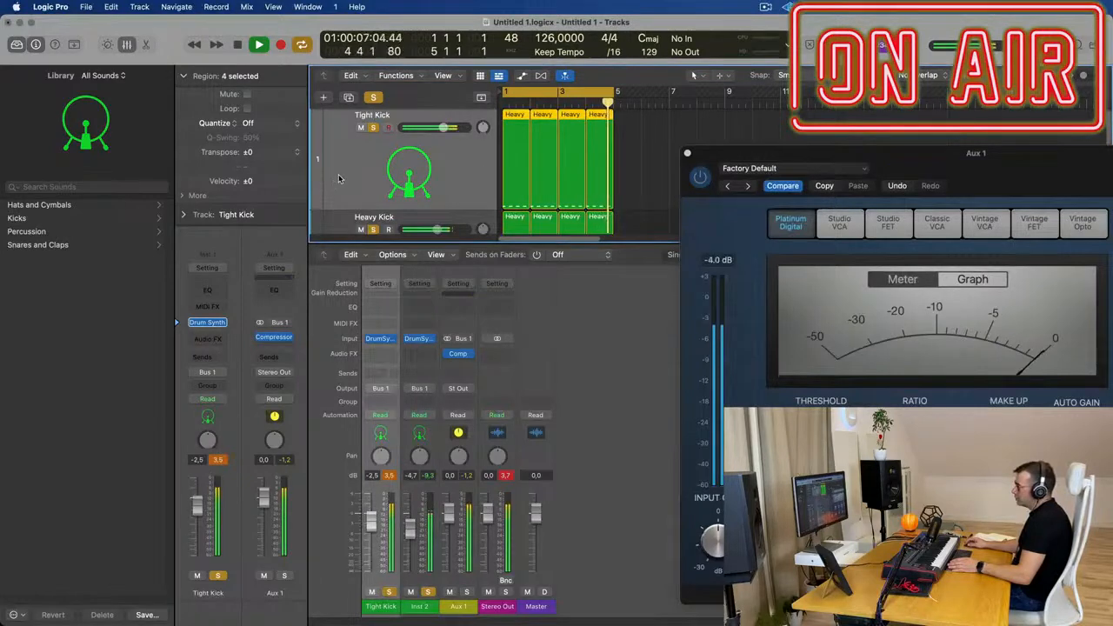
pyautogui.click(199, 575)
pyautogui.click(198, 575)
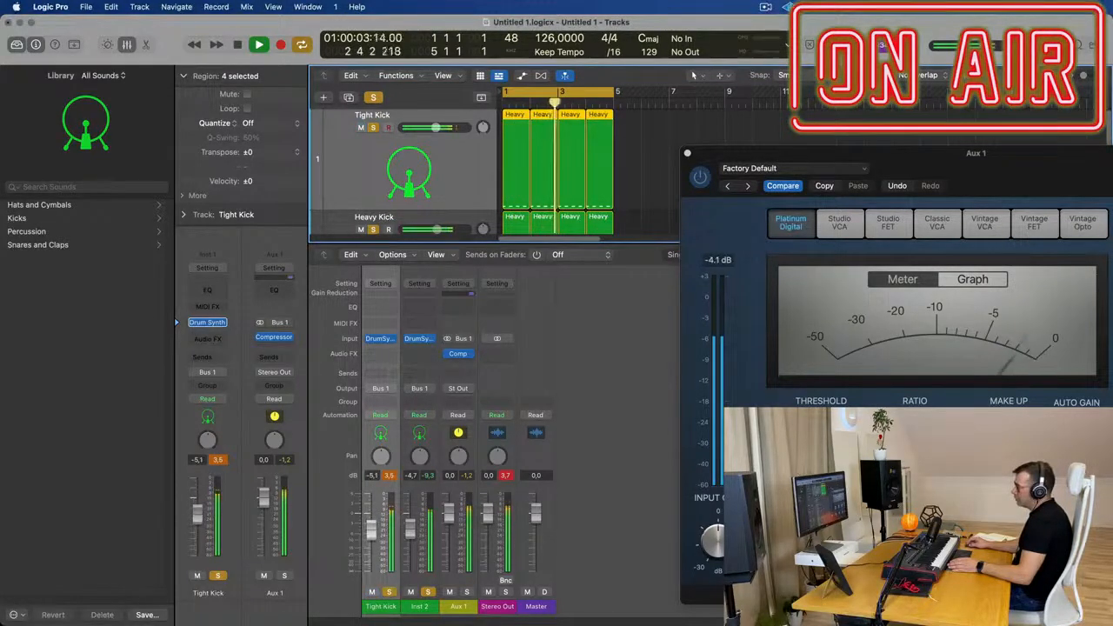
pyautogui.moveTo(198, 517); pyautogui.dragTo(199, 520)
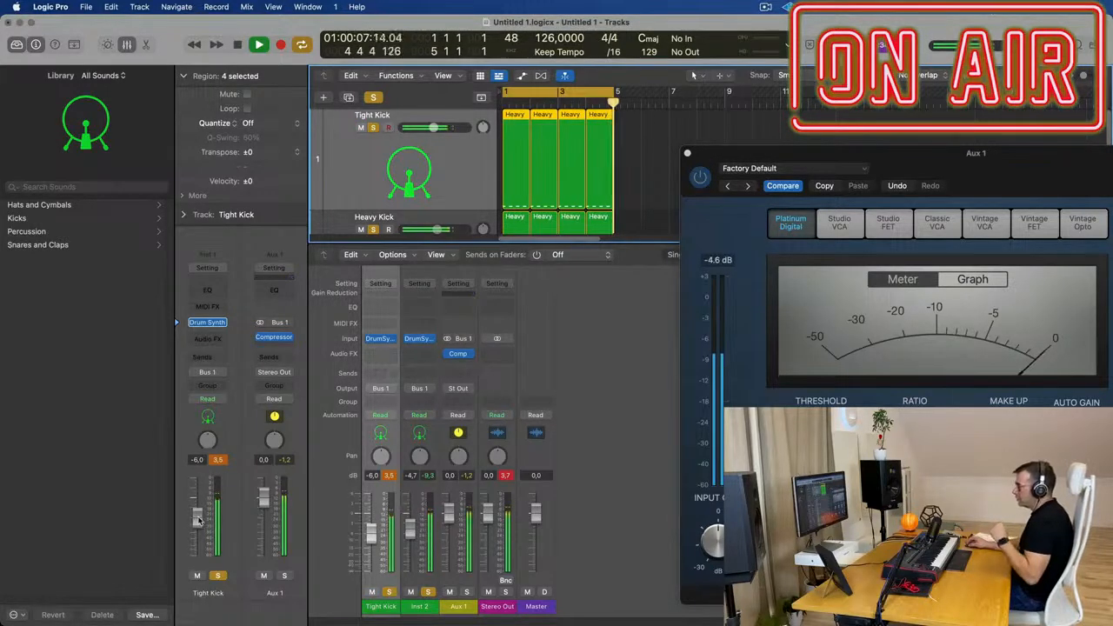
# - Add a Channel EQ to the Tight Kick with a +2.2 dB low shelf at 75 Hz and a 49.6 Hz, 36 dB/Oct low cut
pyautogui.click(209, 291)
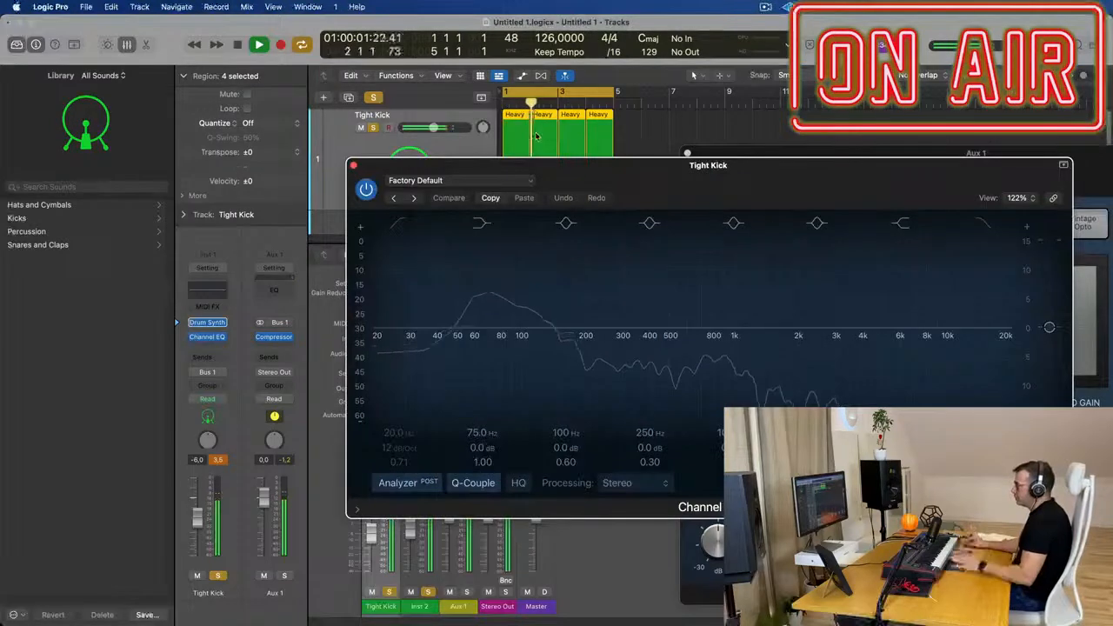
pyautogui.moveTo(442, 451)
pyautogui.mouseDown()
pyautogui.moveTo(442, 433)
pyautogui.moveTo(442, 451)
pyautogui.mouseUp()
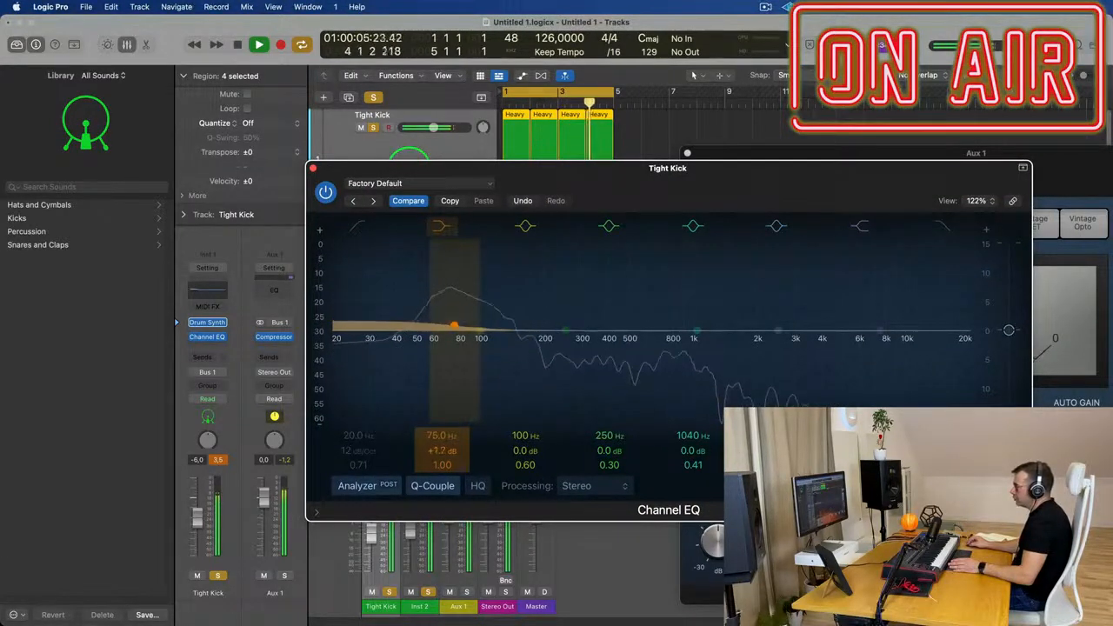
pyautogui.moveTo(362, 238); pyautogui.dragTo(487, 331)
pyautogui.moveTo(374, 453); pyautogui.dragTo(374, 435)
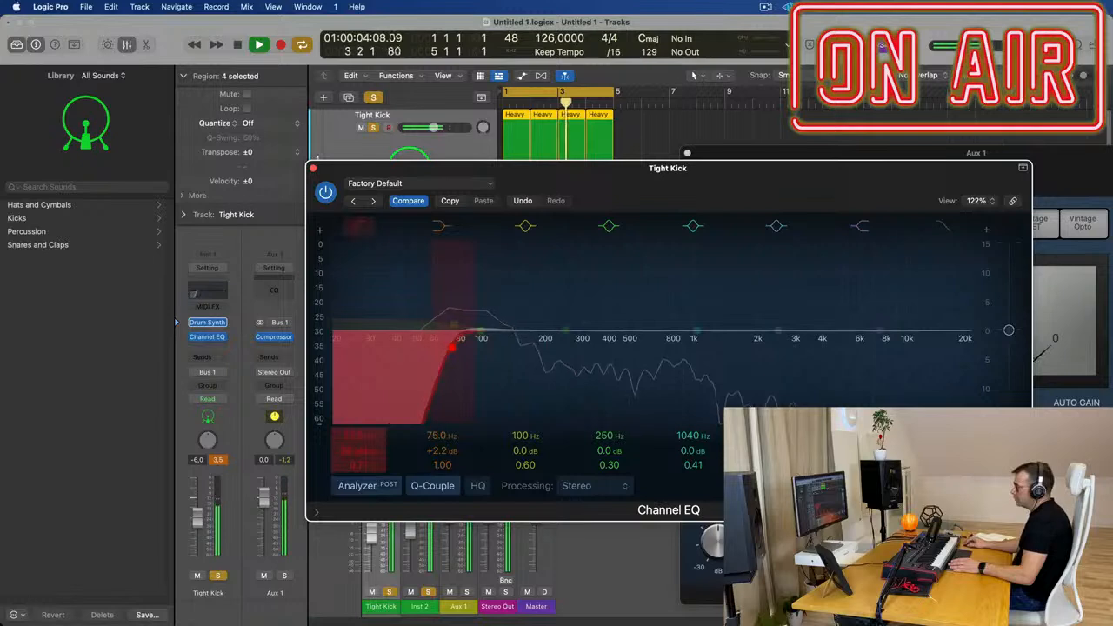
pyautogui.moveTo(448, 346); pyautogui.dragTo(416, 349)
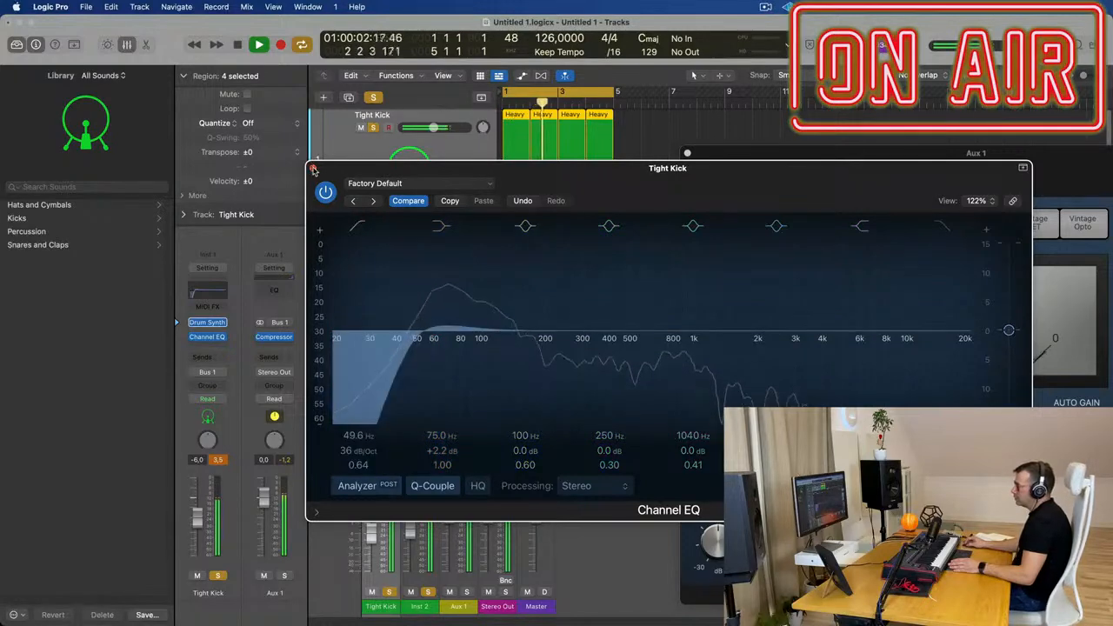
pyautogui.click(312, 168)
# - Bring the Aux 1 Compressor back into view, lengthen its release and try its output limiter
pyautogui.moveTo(911, 157); pyautogui.dragTo(665, 162)
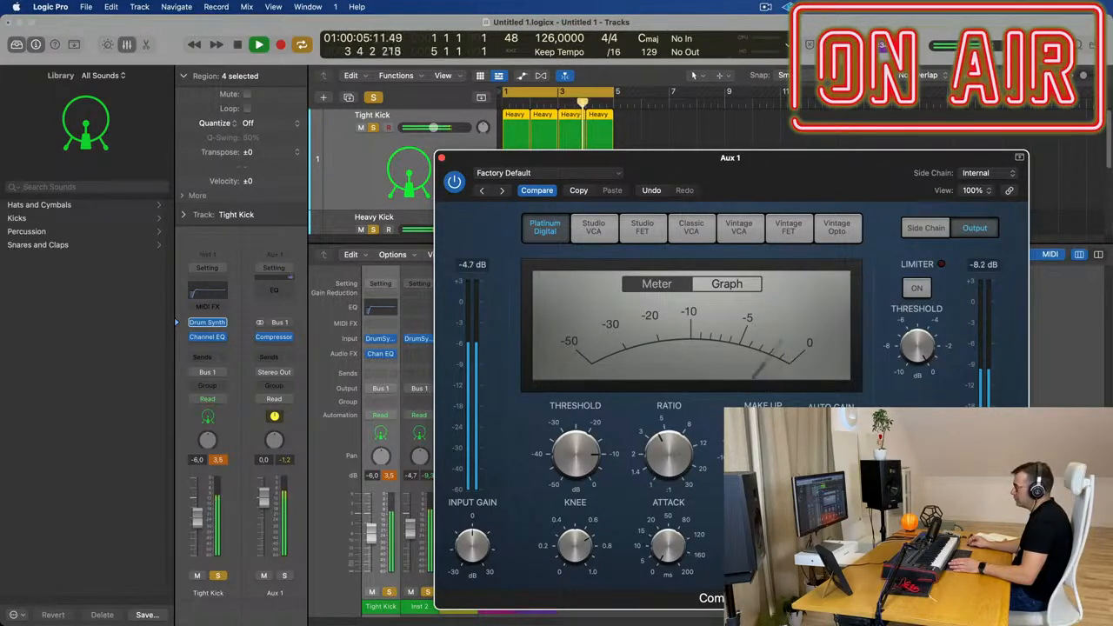
pyautogui.moveTo(785, 163); pyautogui.dragTo(648, 112)
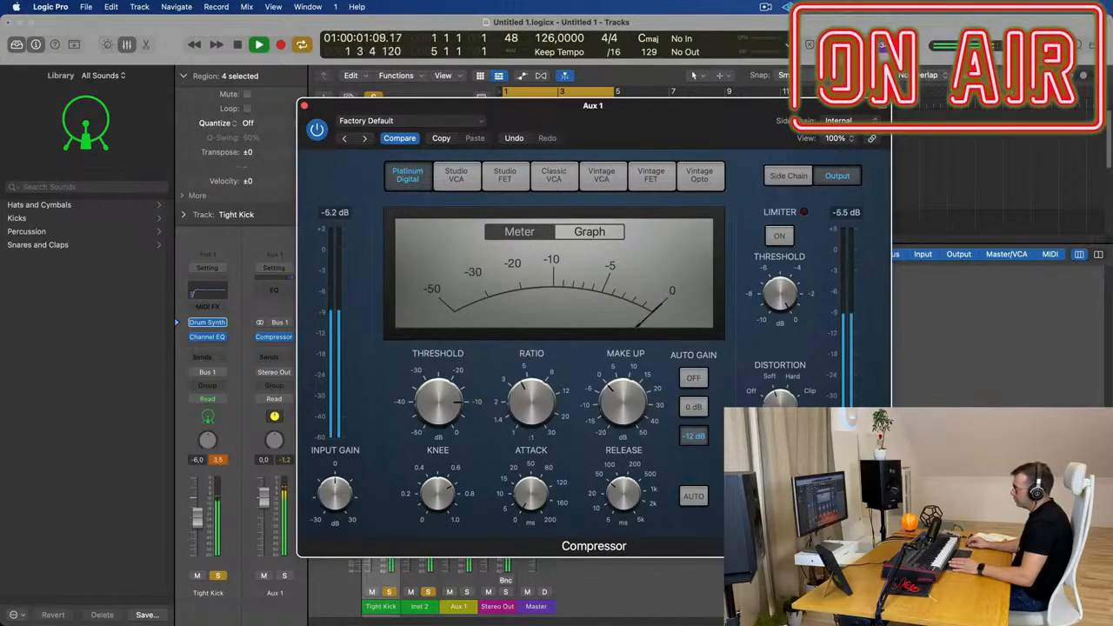
pyautogui.moveTo(766, 105); pyautogui.dragTo(815, 100)
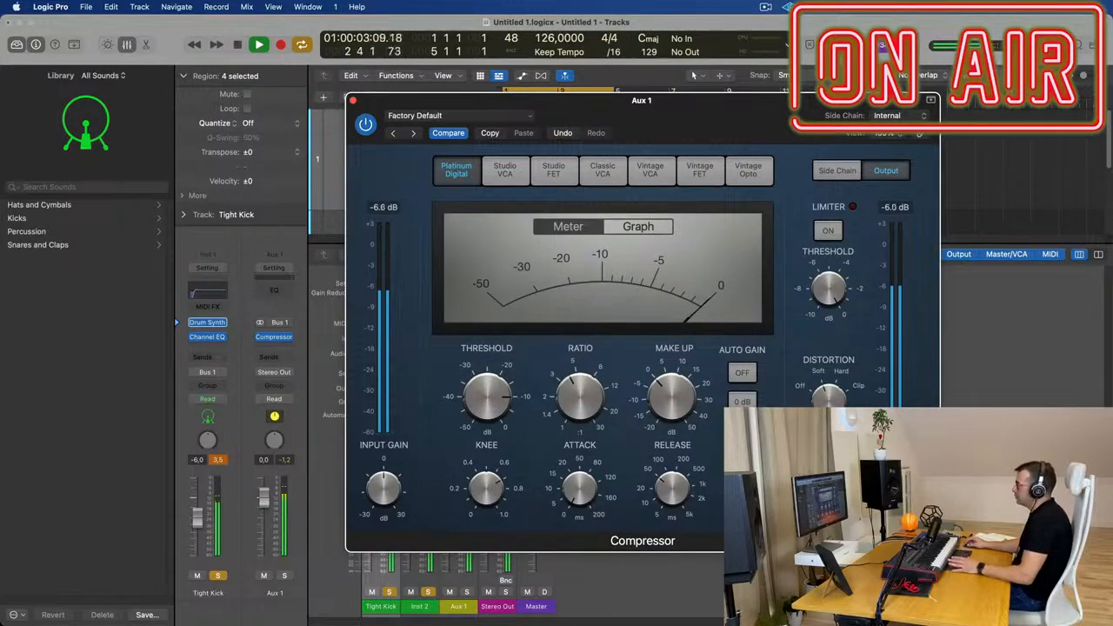
pyautogui.click(828, 233)
pyautogui.moveTo(822, 306)
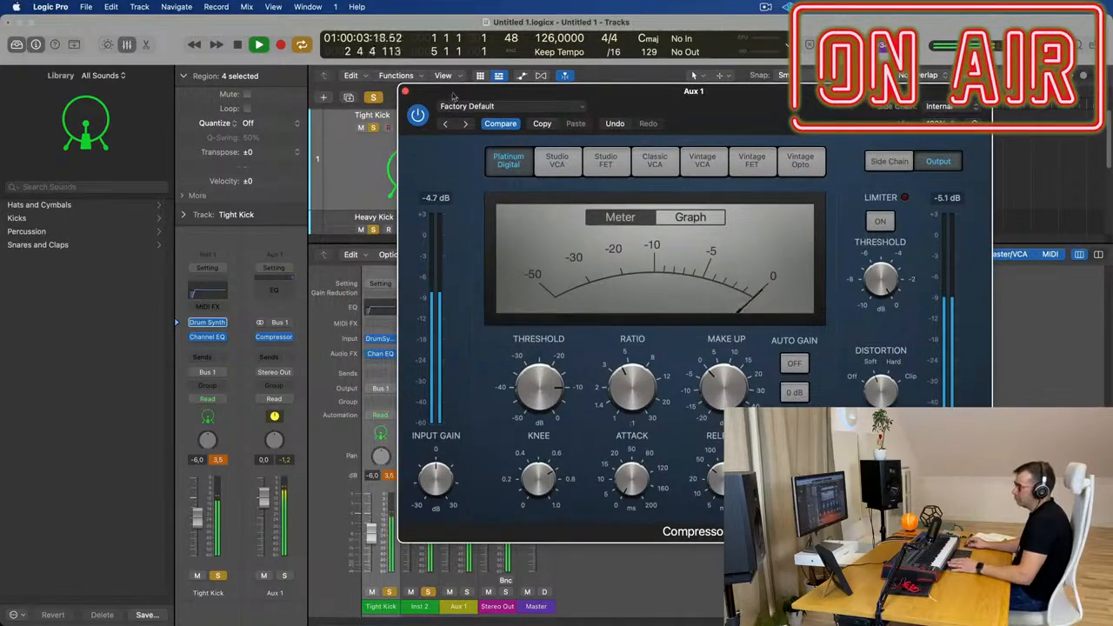
# - Close the Compressor, duplicate the Heavy Kick track and copy its four regions onto the new third track
pyautogui.click(352, 100)
pyautogui.scroll(-2, 683, 190)
pyautogui.scroll(-3, 683, 190)
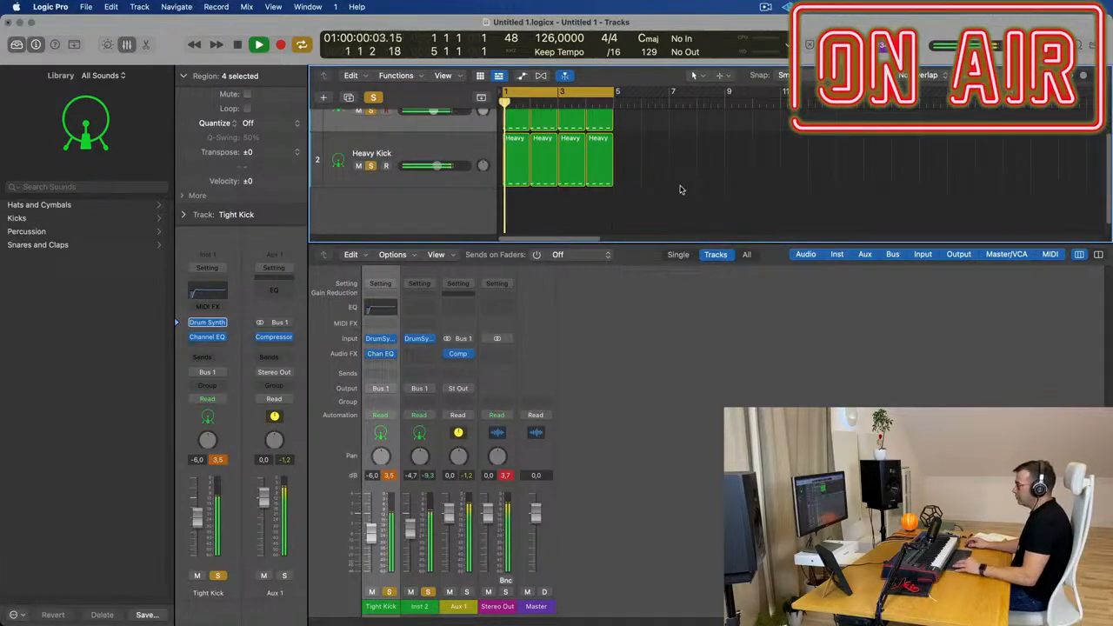
pyautogui.scroll(2, 445, 148)
pyautogui.click(642, 192)
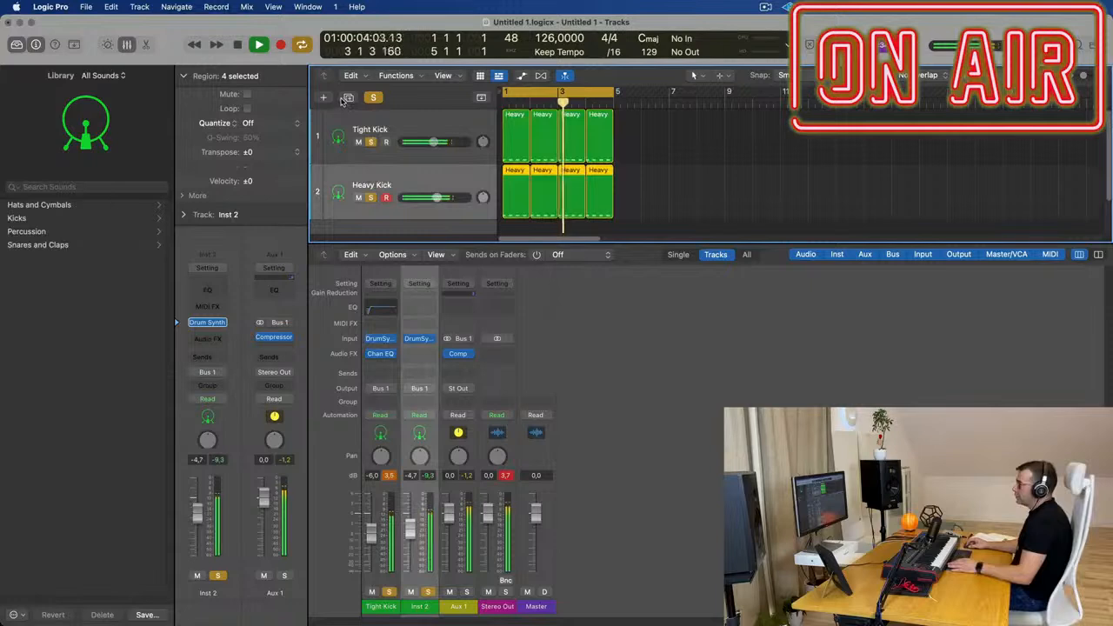
pyautogui.press('super+d')
pyautogui.press('super+a')
pyautogui.moveTo(513, 130); pyautogui.dragTo(512, 188)
pyautogui.press('space')
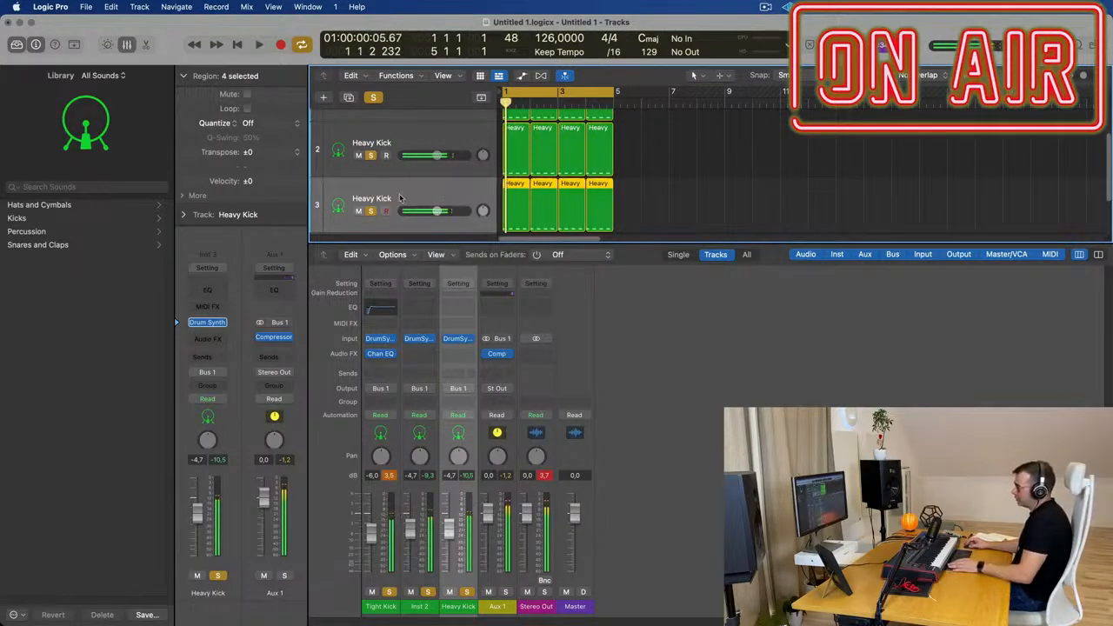
# - In the duplicate Heavy Kick's Drum Synth, lower Pitch, turn Sweep fully down and raise Saturation, setting the track volume to -11.6 dB
pyautogui.press('space')
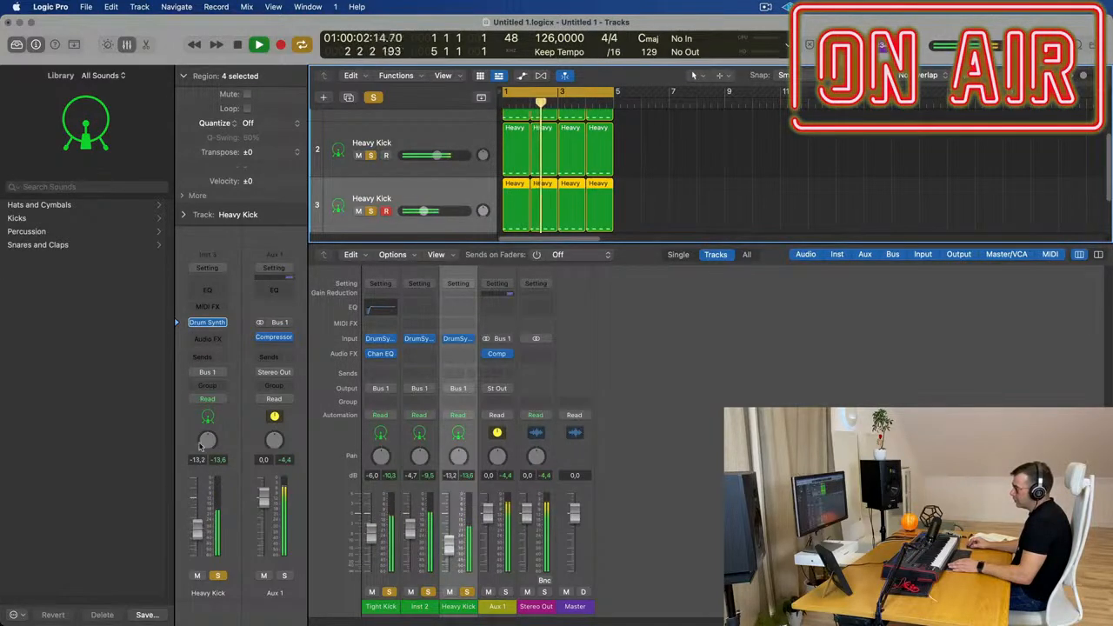
pyautogui.click(207, 323)
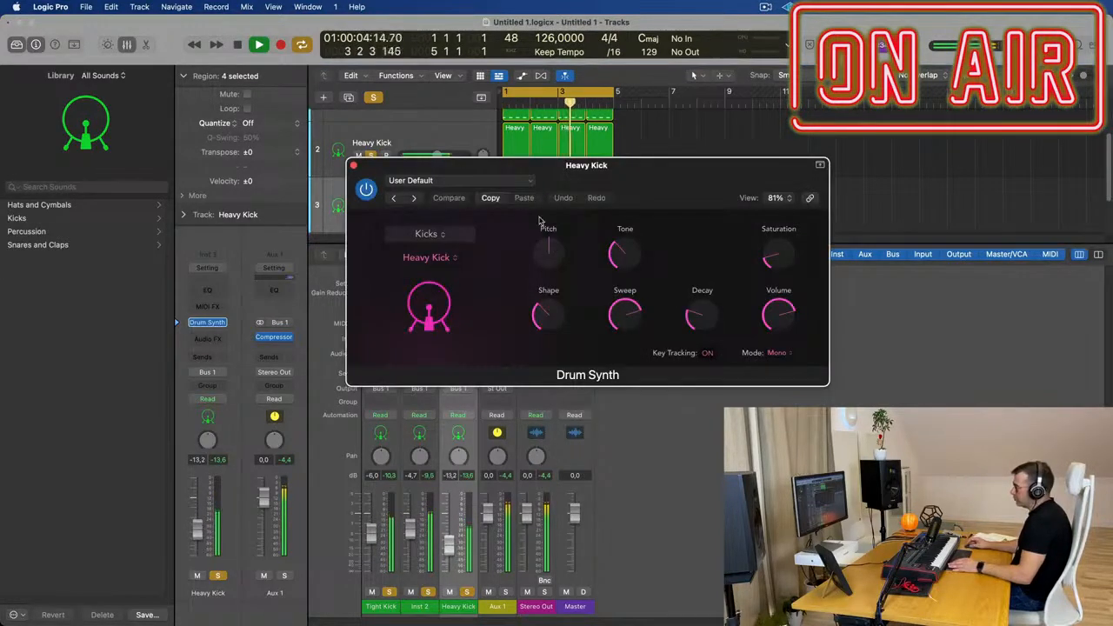
pyautogui.moveTo(556, 252); pyautogui.dragTo(555, 286)
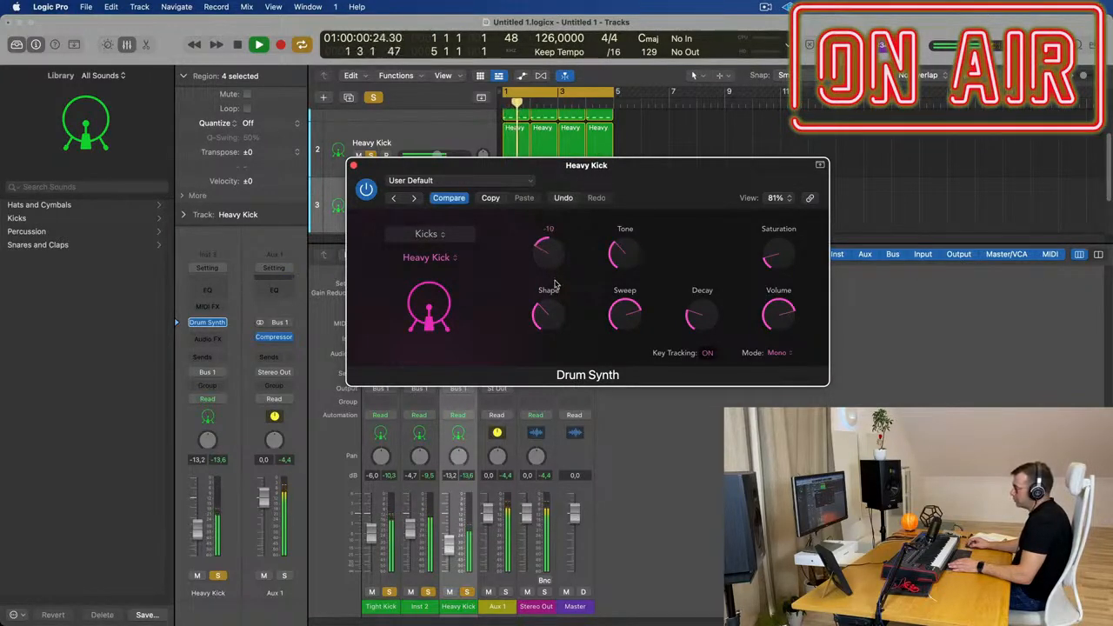
pyautogui.moveTo(625, 315); pyautogui.dragTo(631, 423)
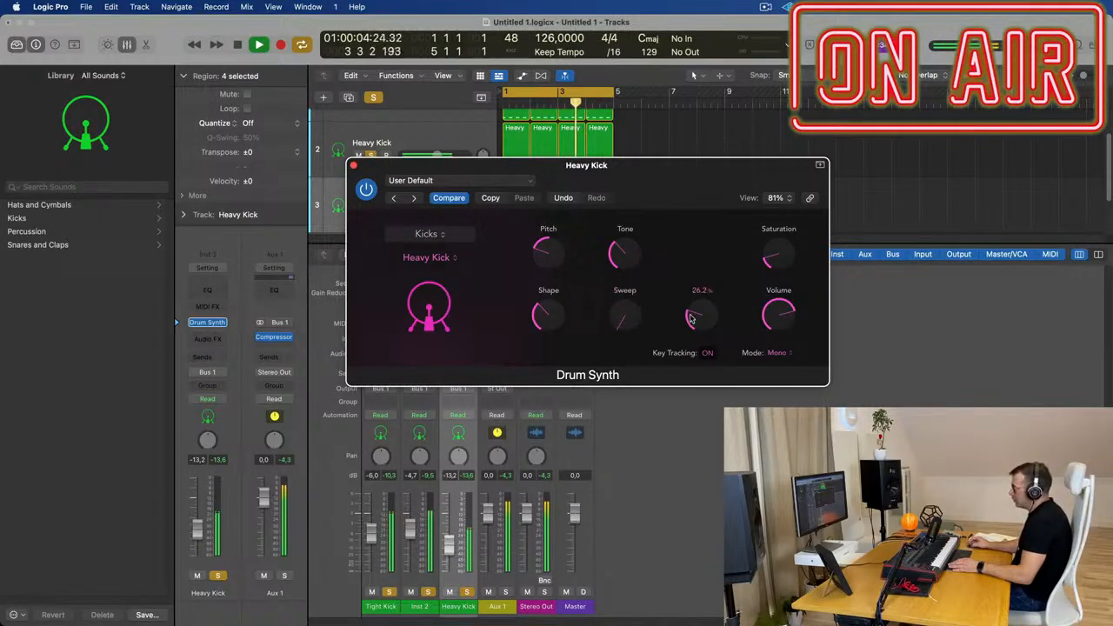
pyautogui.moveTo(797, 251); pyautogui.dragTo(785, 193)
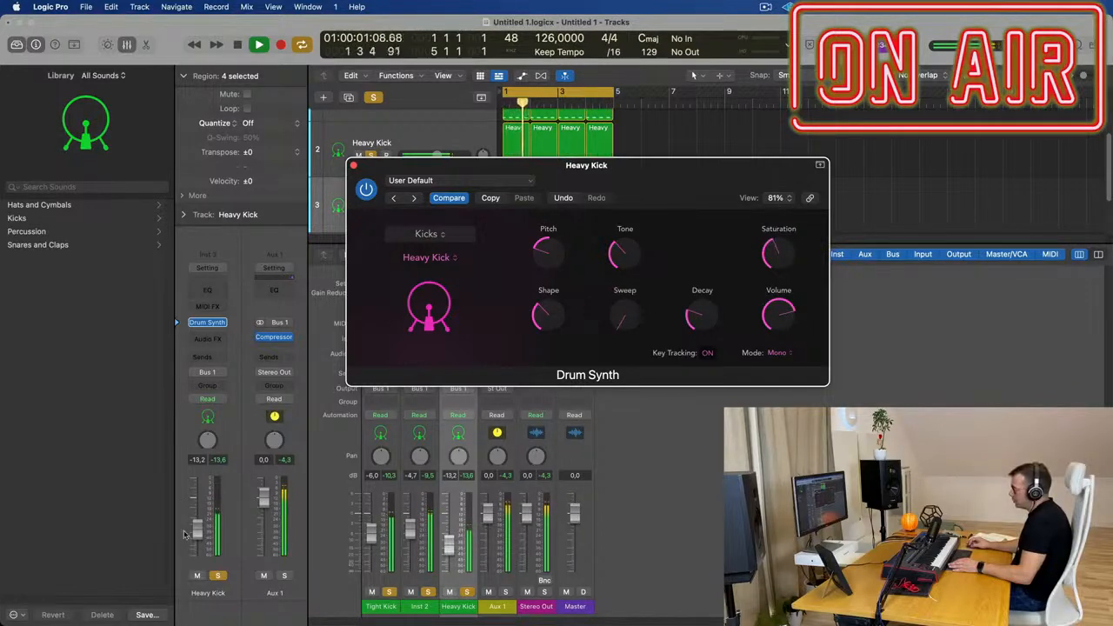
pyautogui.moveTo(449, 543)
pyautogui.mouseDown()
pyautogui.moveTo(448, 528)
pyautogui.moveTo(449, 543)
pyautogui.mouseUp()
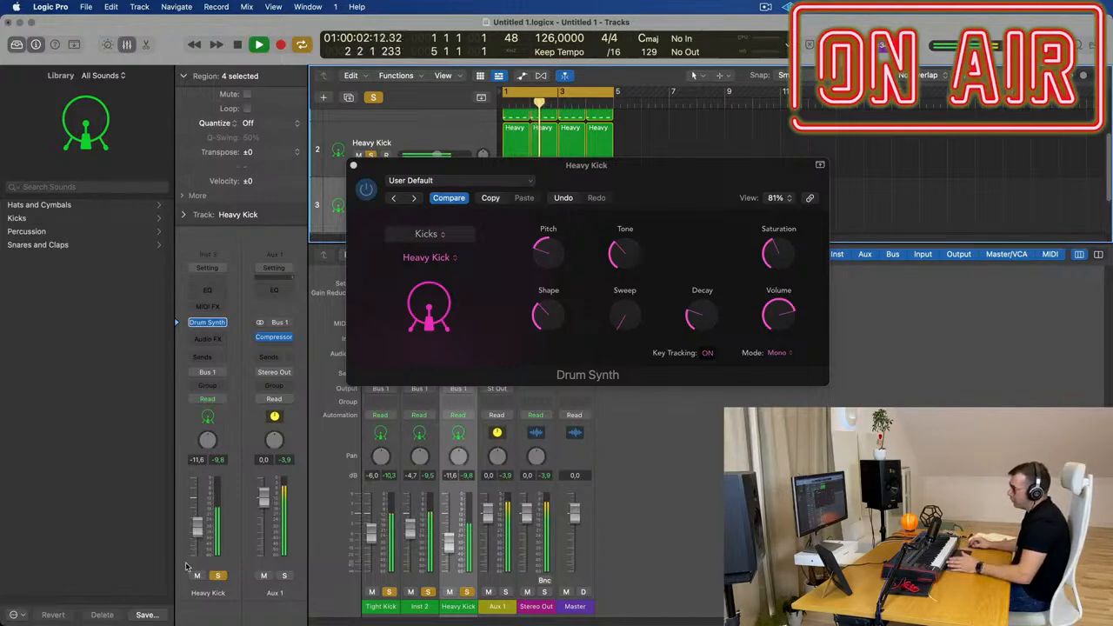
# - Compare the duplicate Heavy Kick soloed and with the other layers, set its volume to -13.0 dB and close its Drum Synth
pyautogui.click(372, 97)
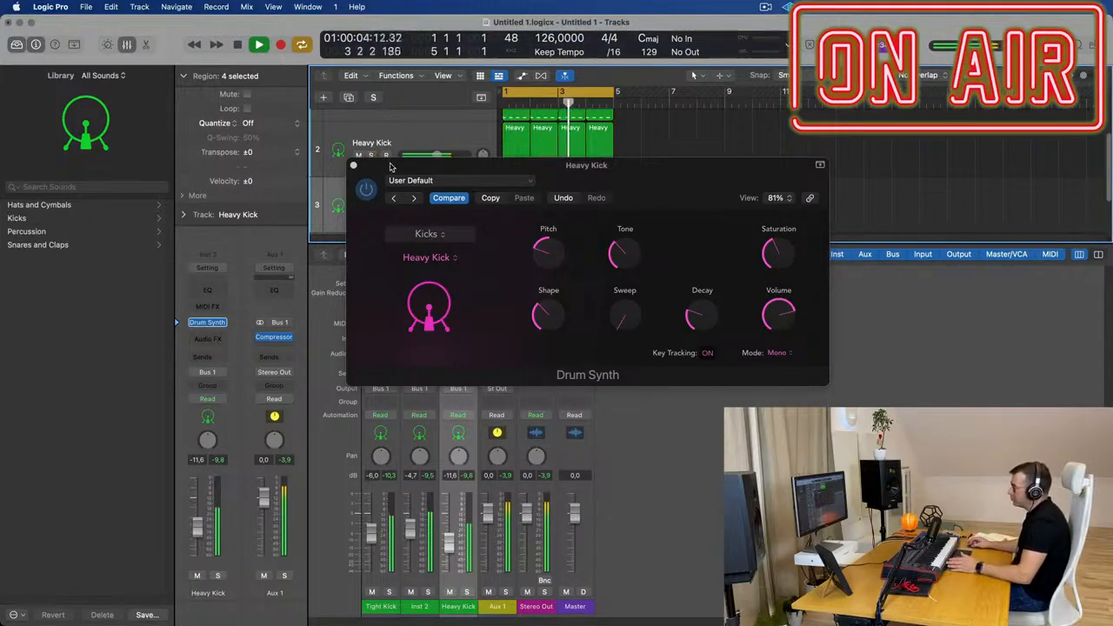
pyautogui.moveTo(390, 166); pyautogui.dragTo(952, 187)
pyautogui.click(219, 578)
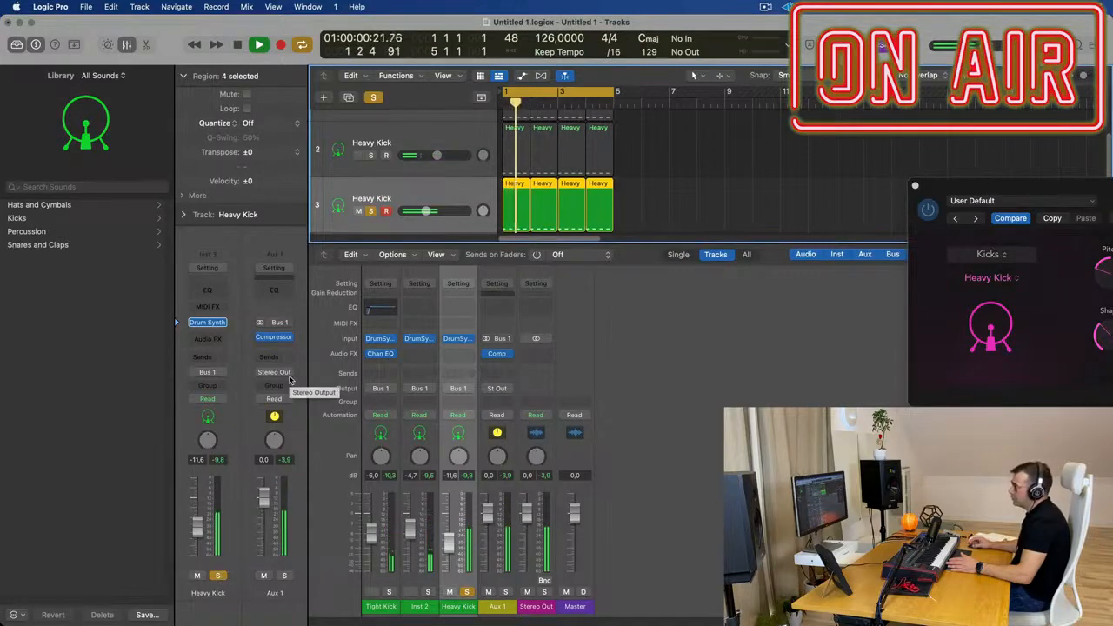
pyautogui.moveTo(1040, 185); pyautogui.dragTo(475, 228)
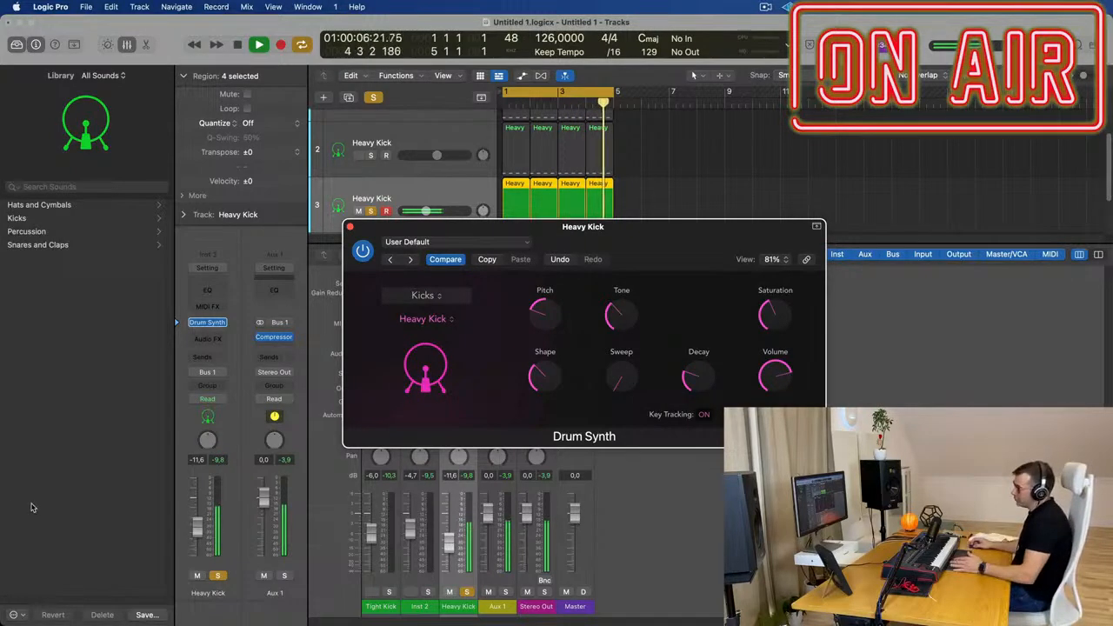
pyautogui.click(218, 575)
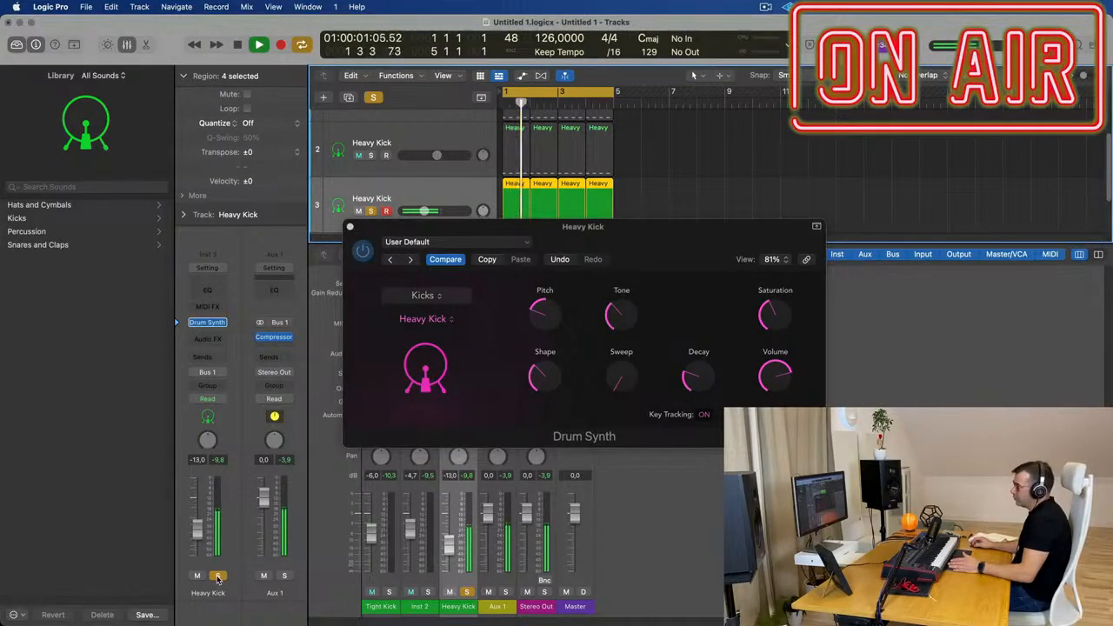
pyautogui.click(218, 576)
pyautogui.click(349, 227)
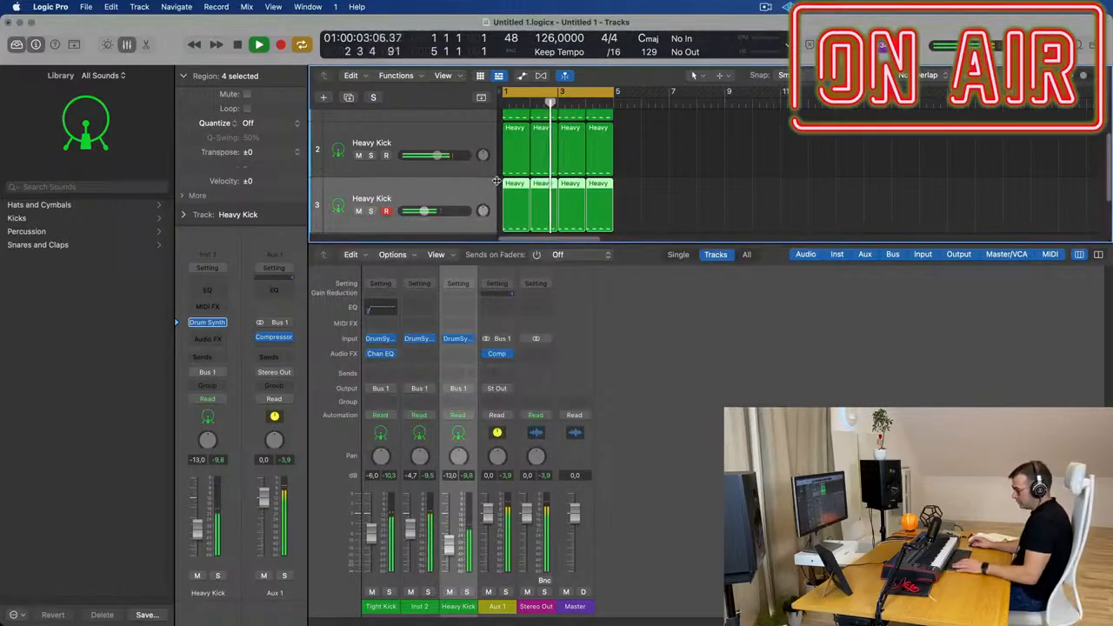
# - Hide the mixer, open the Aux 1 Compressor and lower the Aux 1 volume to -3.2 dB
pyautogui.press('x')
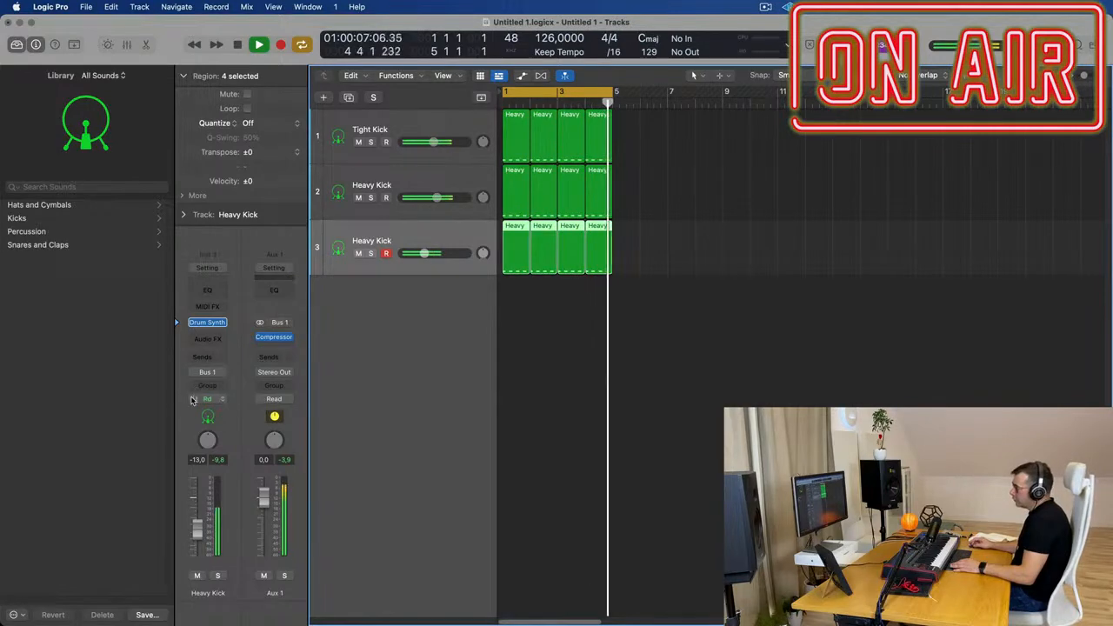
pyautogui.click(207, 372)
pyautogui.click(227, 369)
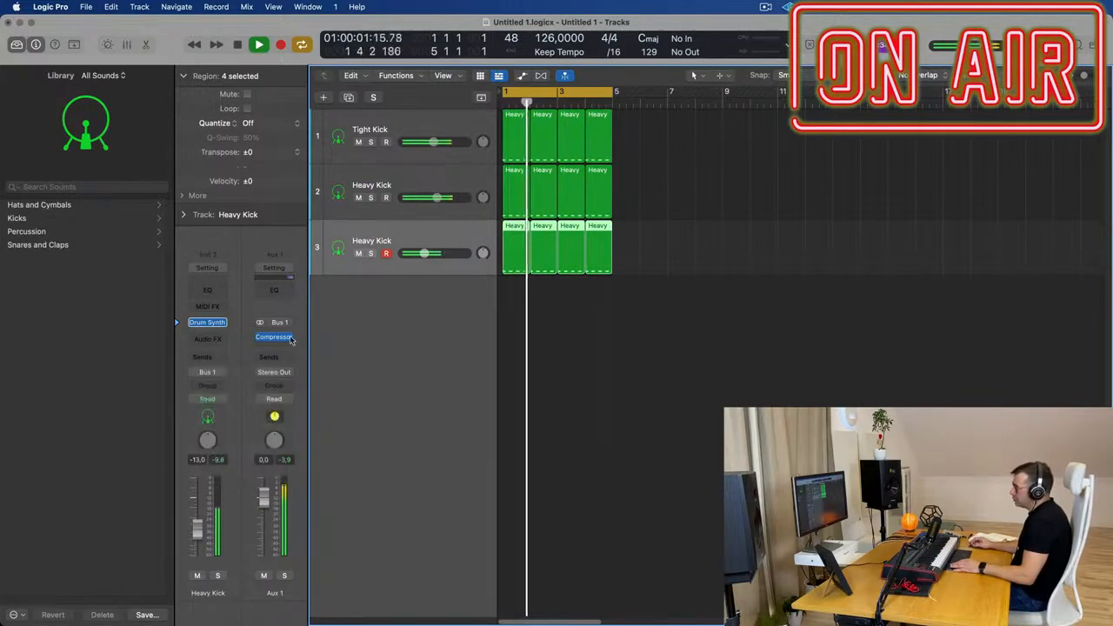
pyautogui.click(289, 337)
pyautogui.moveTo(277, 483); pyautogui.dragTo(275, 495)
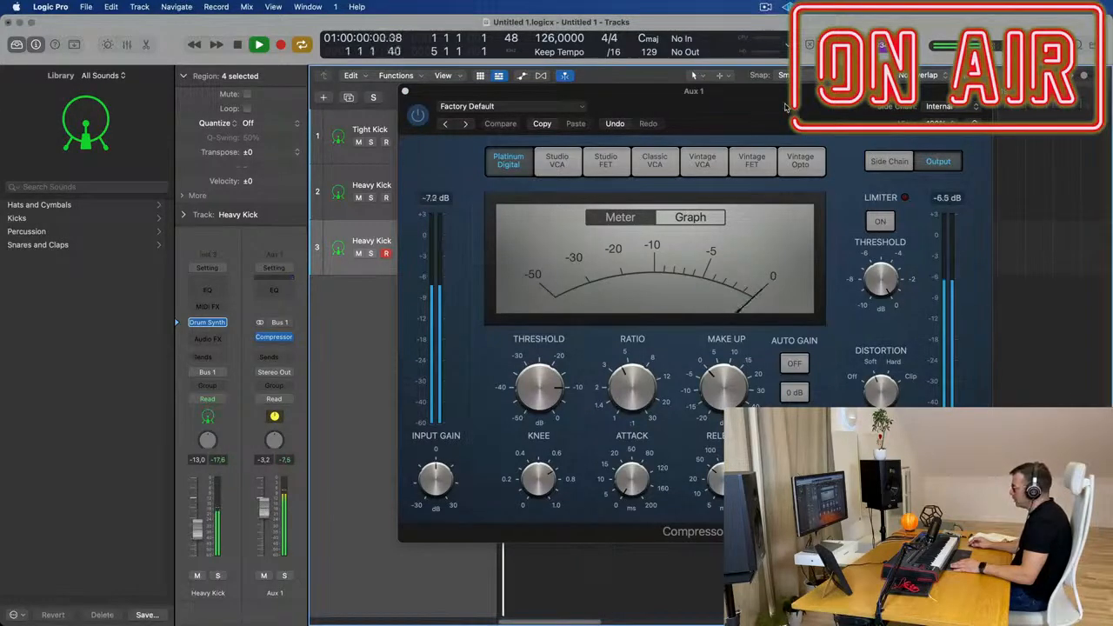
# - Reposition the Aux 1 Compressor to check its metering against the three kick tracks during playback, and close it
pyautogui.moveTo(785, 106); pyautogui.dragTo(706, 162)
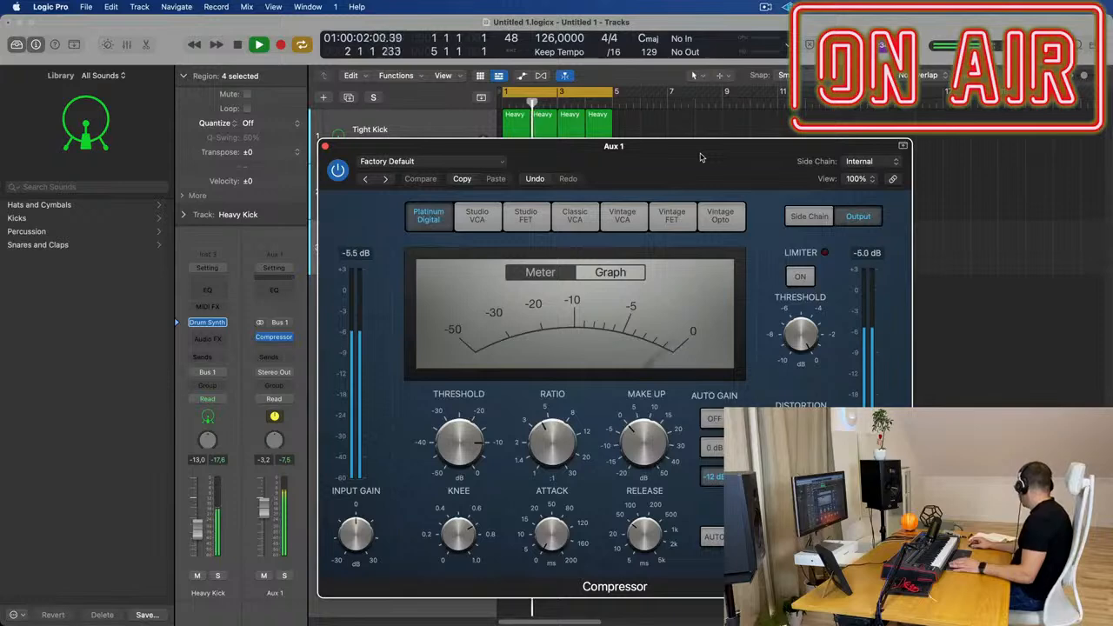
pyautogui.moveTo(701, 158); pyautogui.dragTo(868, 169)
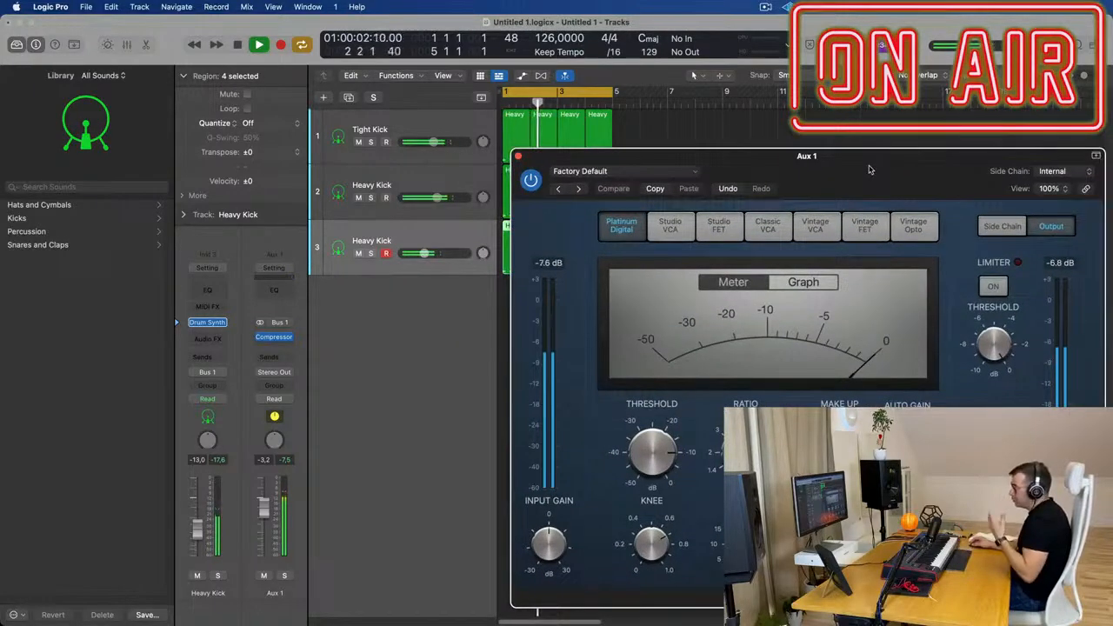
pyautogui.moveTo(869, 169); pyautogui.dragTo(887, 160)
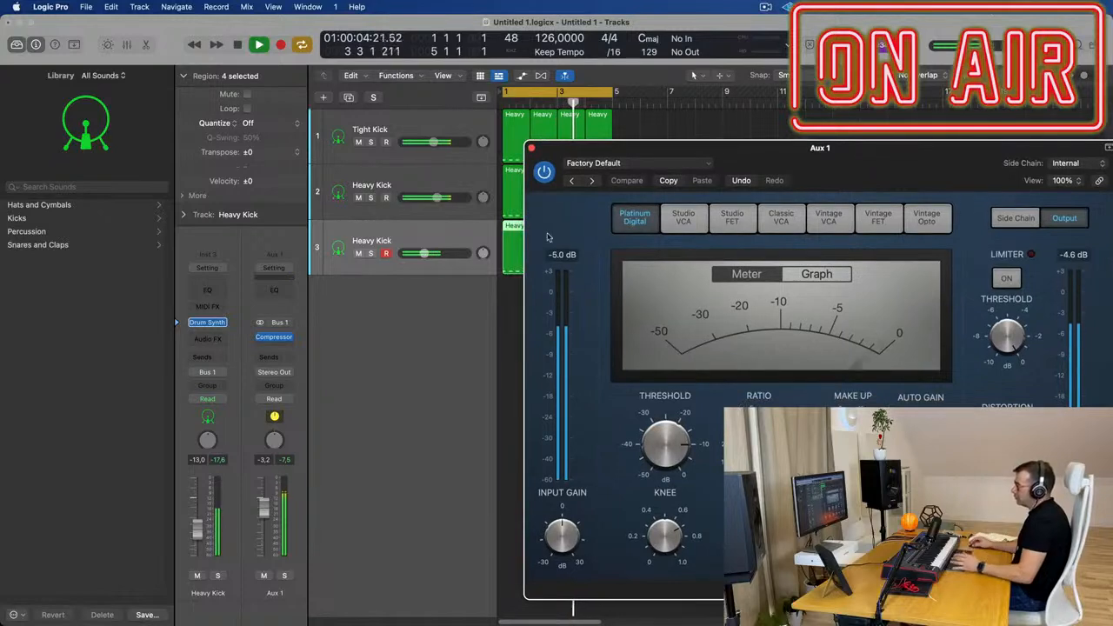
pyautogui.click(530, 148)
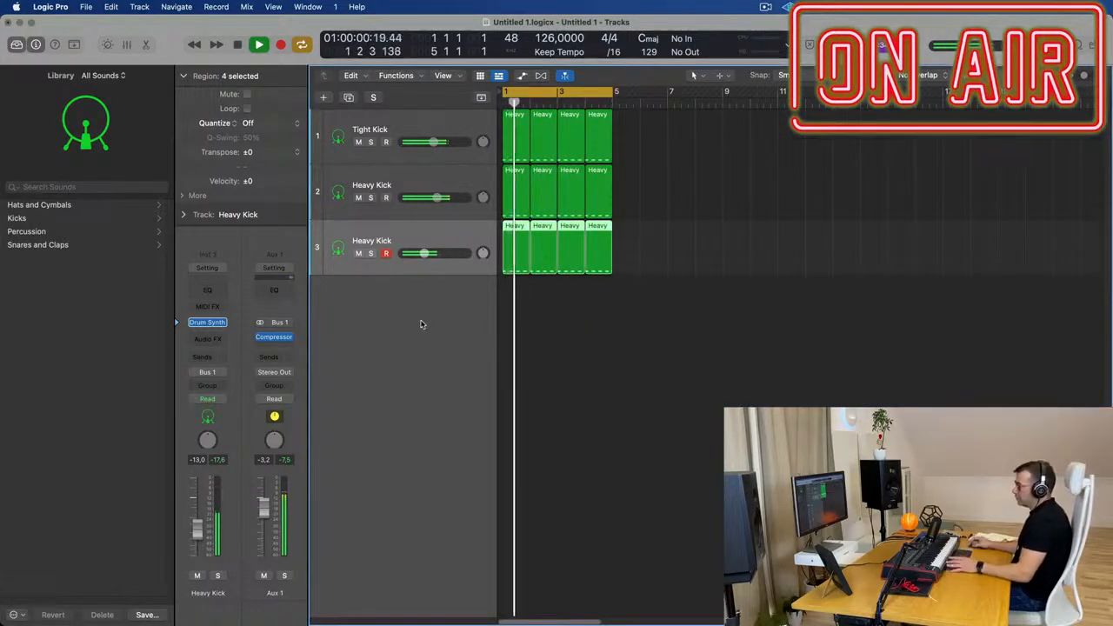
# - Stop playback, create one software instrument track with Alchemy and enlarge its track height
pyautogui.press('space')
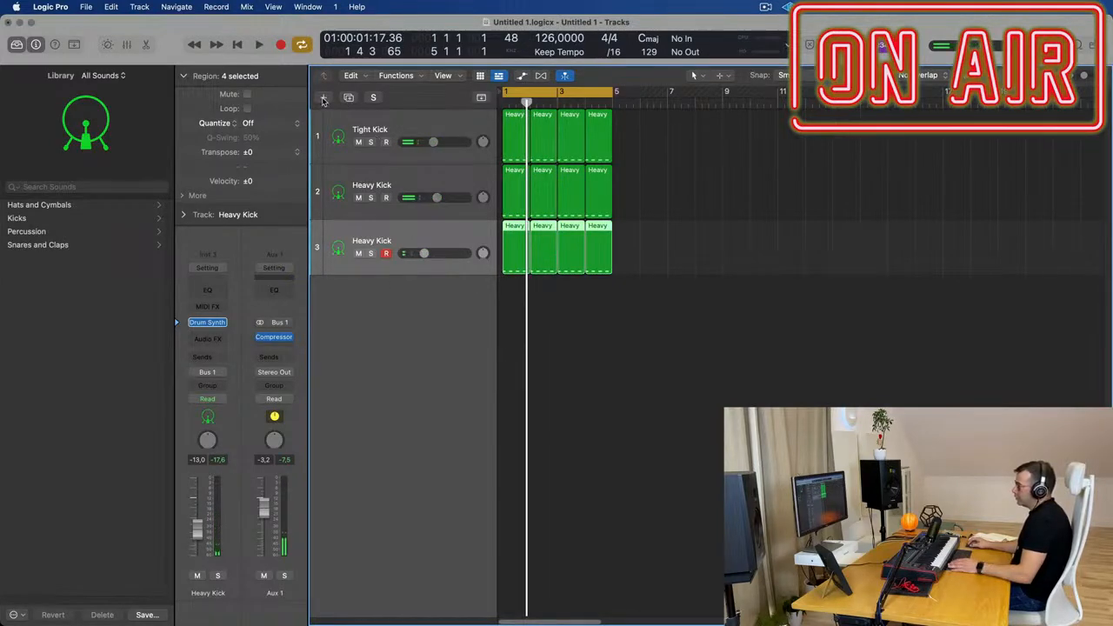
pyautogui.press('alt+super+n')
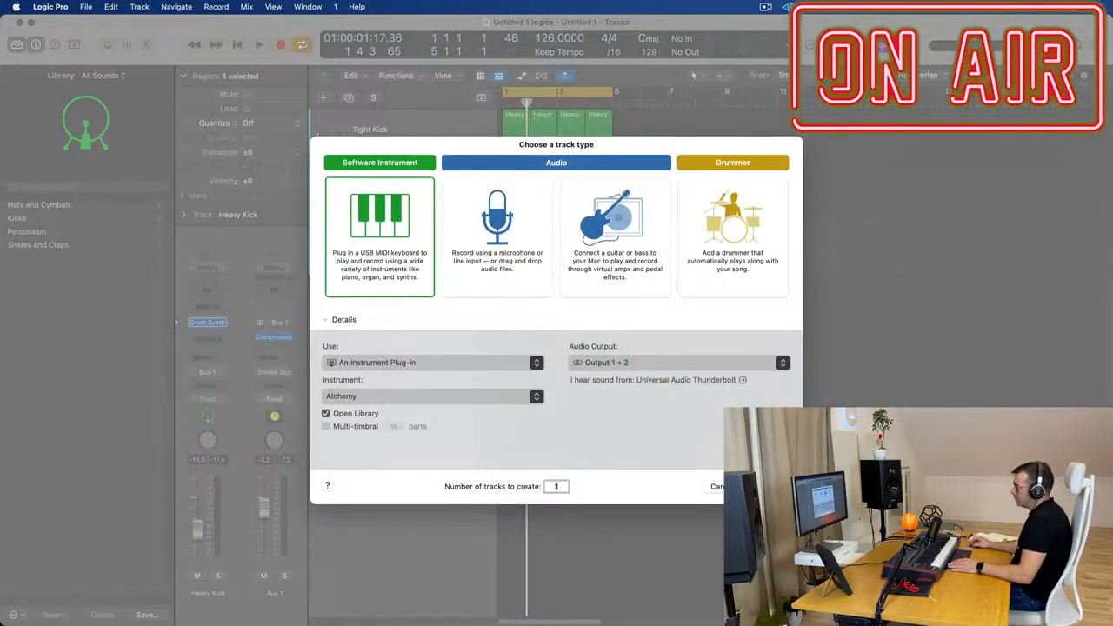
pyautogui.press('Return')
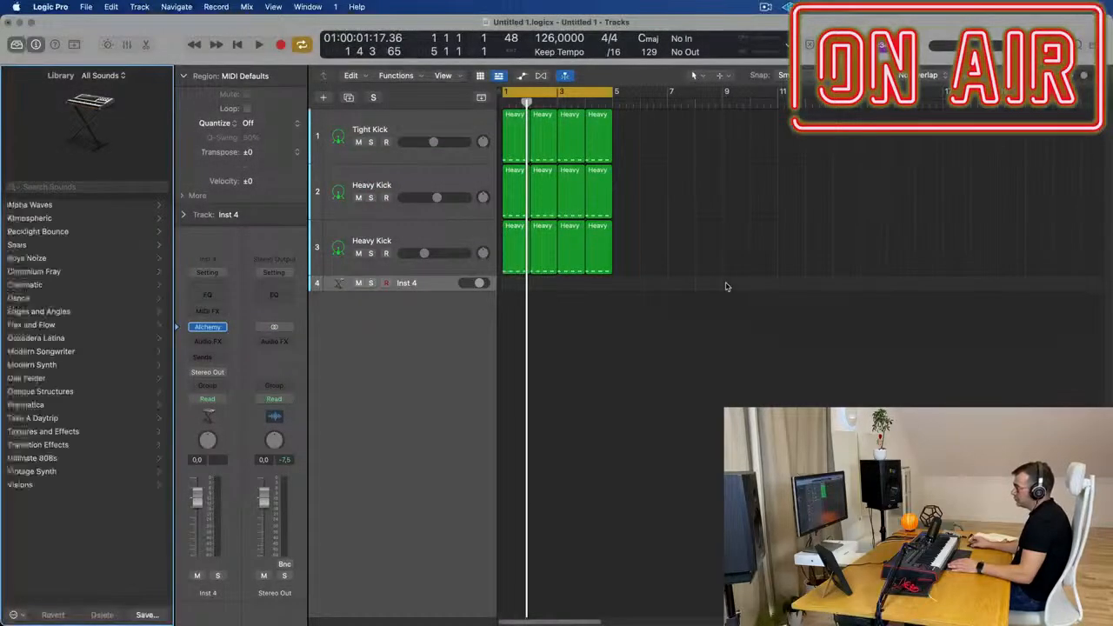
pyautogui.moveTo(429, 289); pyautogui.dragTo(426, 356)
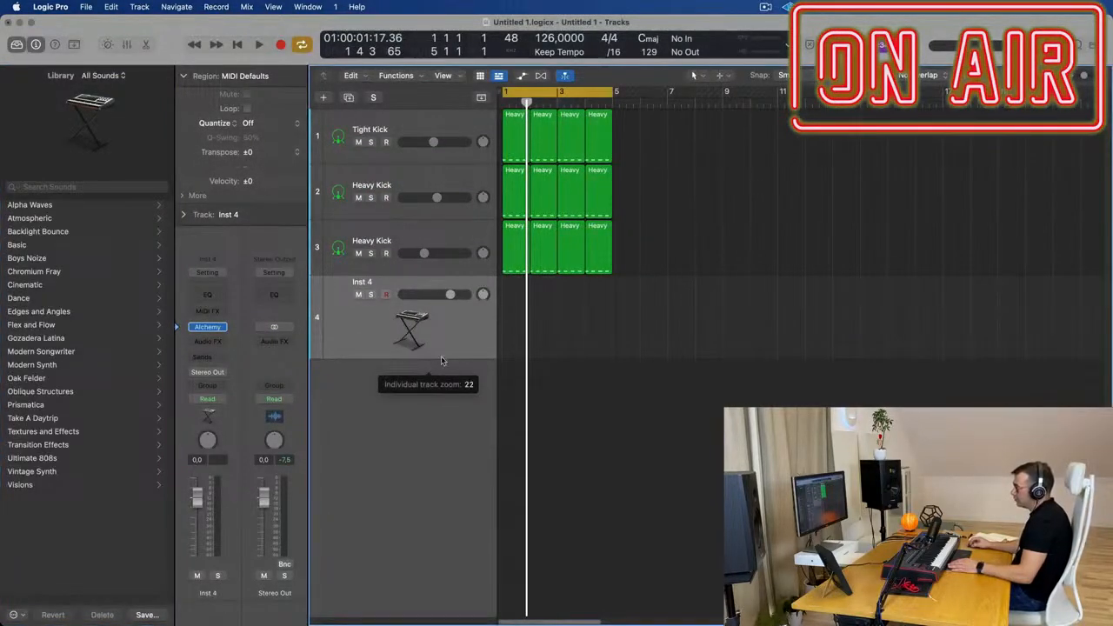
# - Copy the first Tight Kick region to Inst 4 and reduce its notes to a single C1 note lasting the whole bar
pyautogui.press('space')
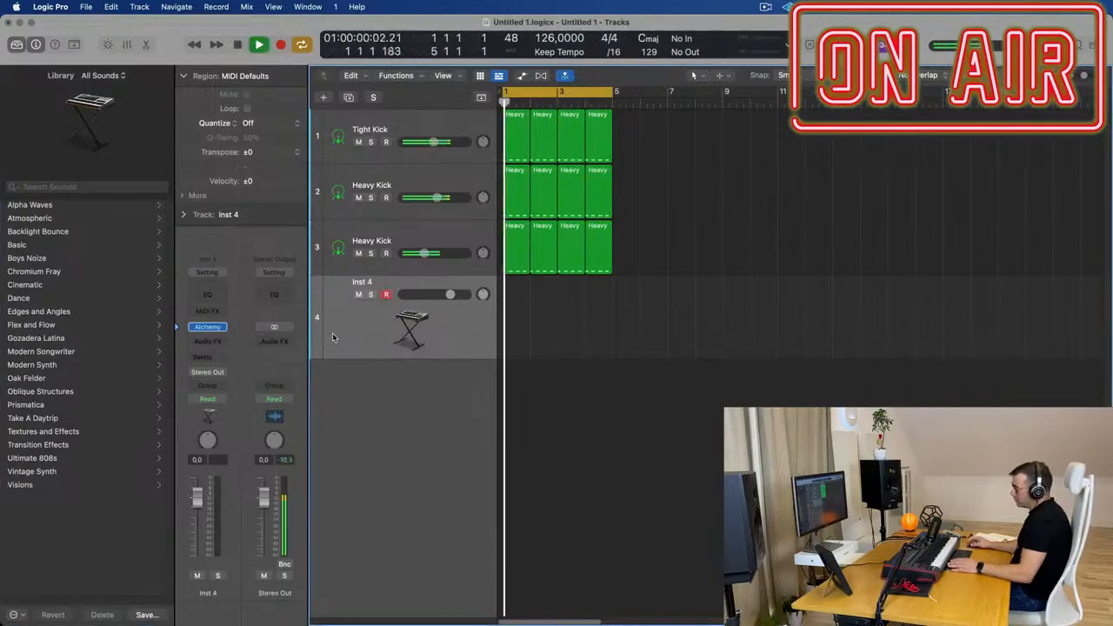
pyautogui.moveTo(511, 124); pyautogui.dragTo(515, 320)
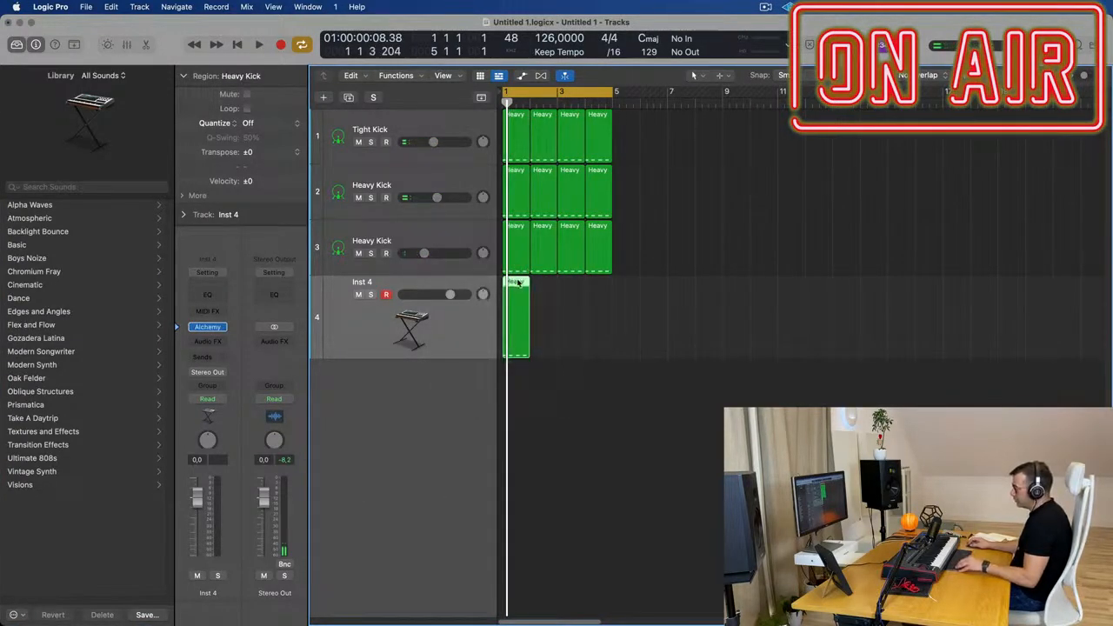
pyautogui.doubleClick(517, 285)
pyautogui.moveTo(539, 489); pyautogui.dragTo(631, 540)
pyautogui.press('Delete')
pyautogui.moveTo(513, 506); pyautogui.dragTo(653, 506)
pyautogui.click(516, 300)
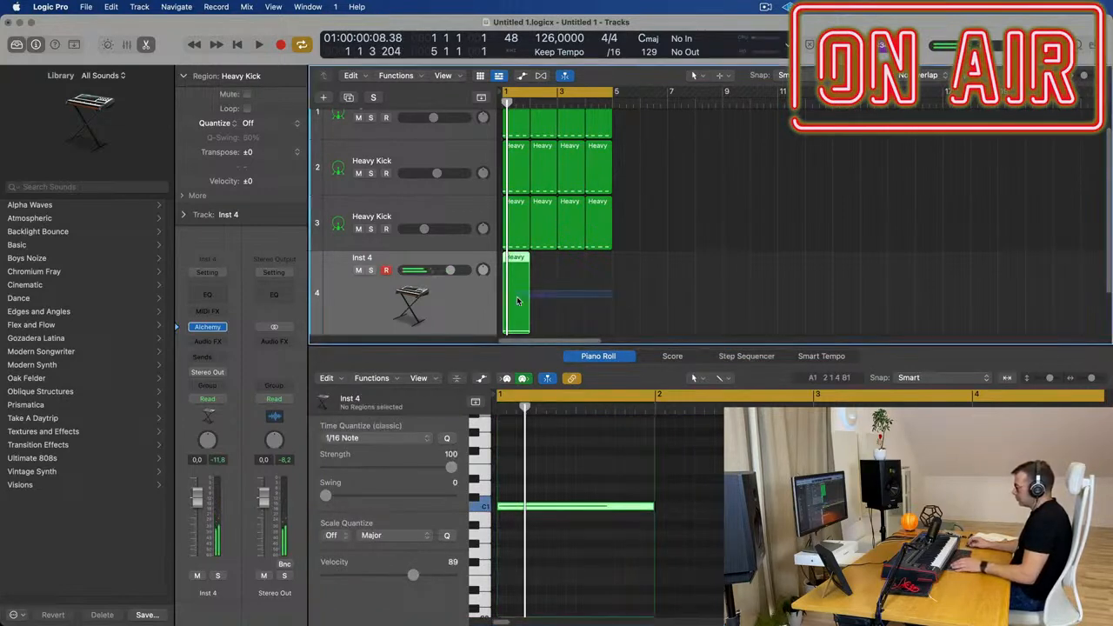
# - Repeat the edited Inst 4 region three times to fill the four-bar loop
pyautogui.press('super+r')
pyautogui.press('super+r')
pyautogui.press('super+r')
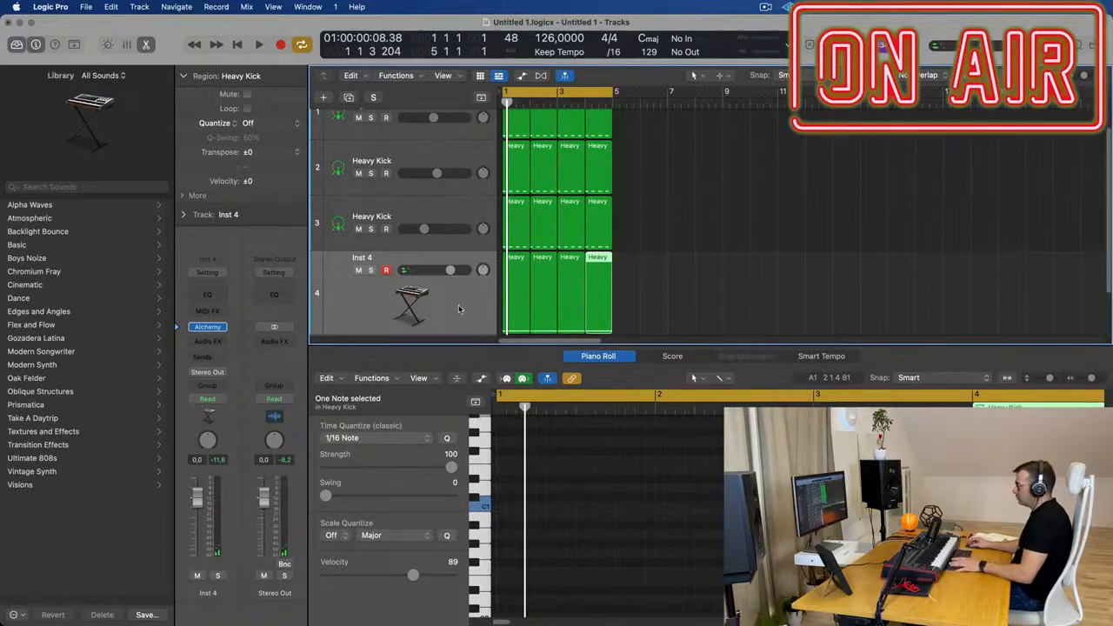
# - Play the Inst 4 regions with the kicks, lower the track volume to -1.9 dB and try Alchemy's Delay and Cutoff
pyautogui.click(461, 308)
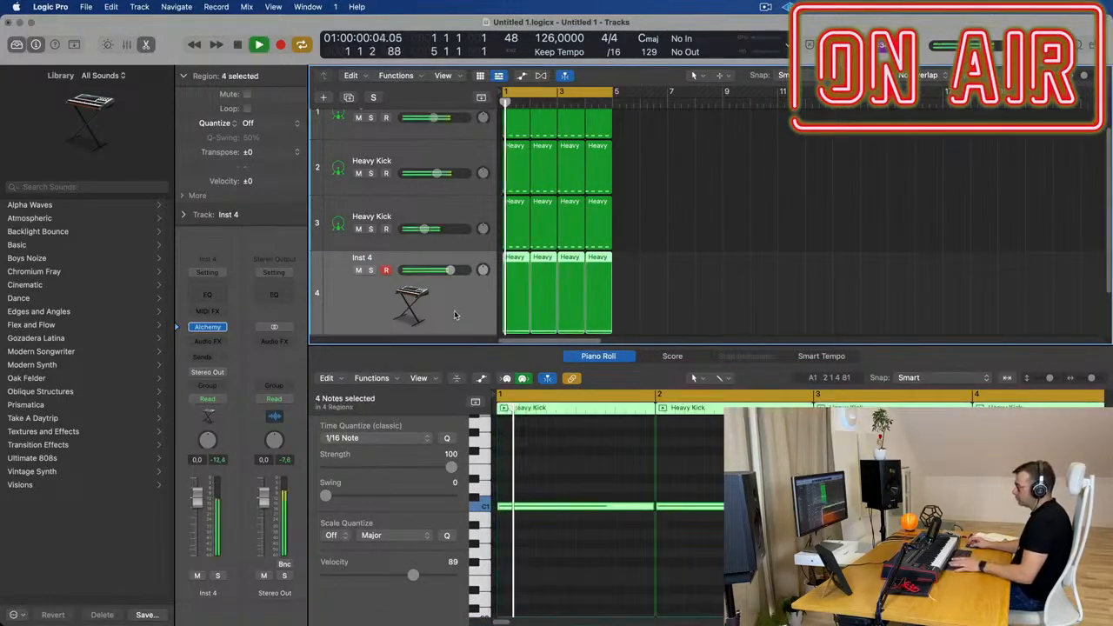
pyautogui.click(211, 328)
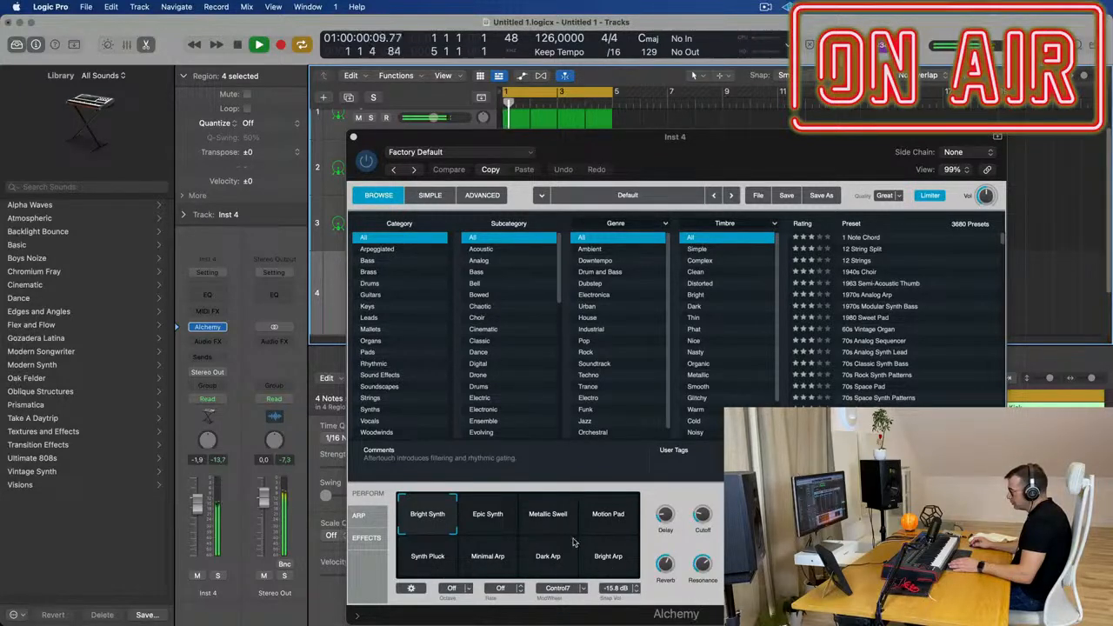
pyautogui.moveTo(701, 515); pyautogui.dragTo(688, 535)
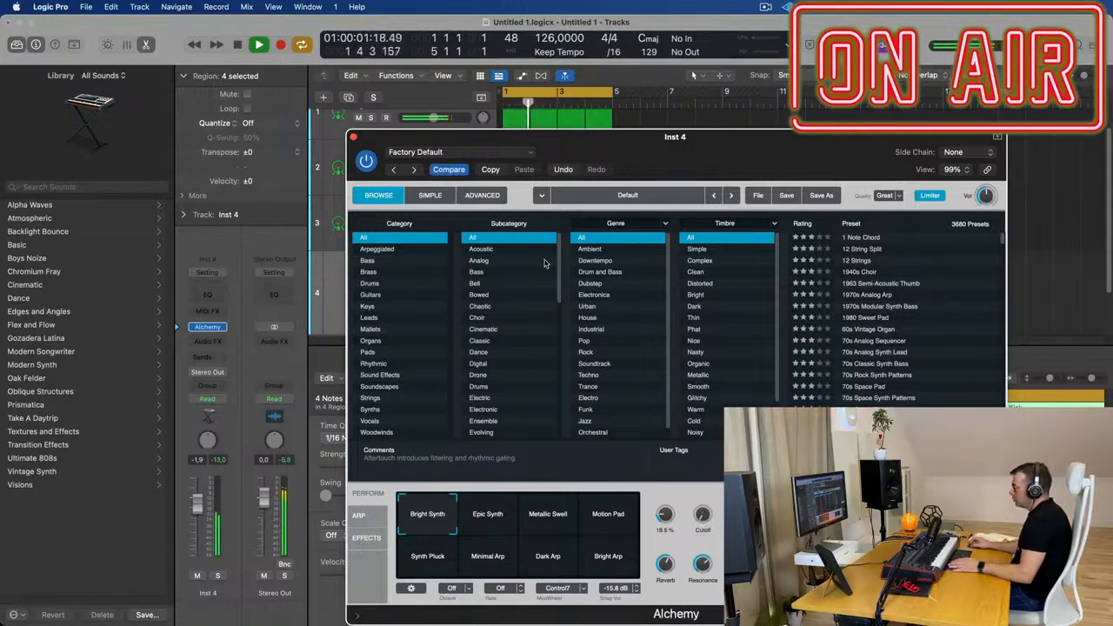
# - Filter Alchemy's presets to Bass and audition 1963 Semi-Acoustic Thumb, 70s Classic Synth Bass and 70s Synth Intro
pyautogui.click(376, 260)
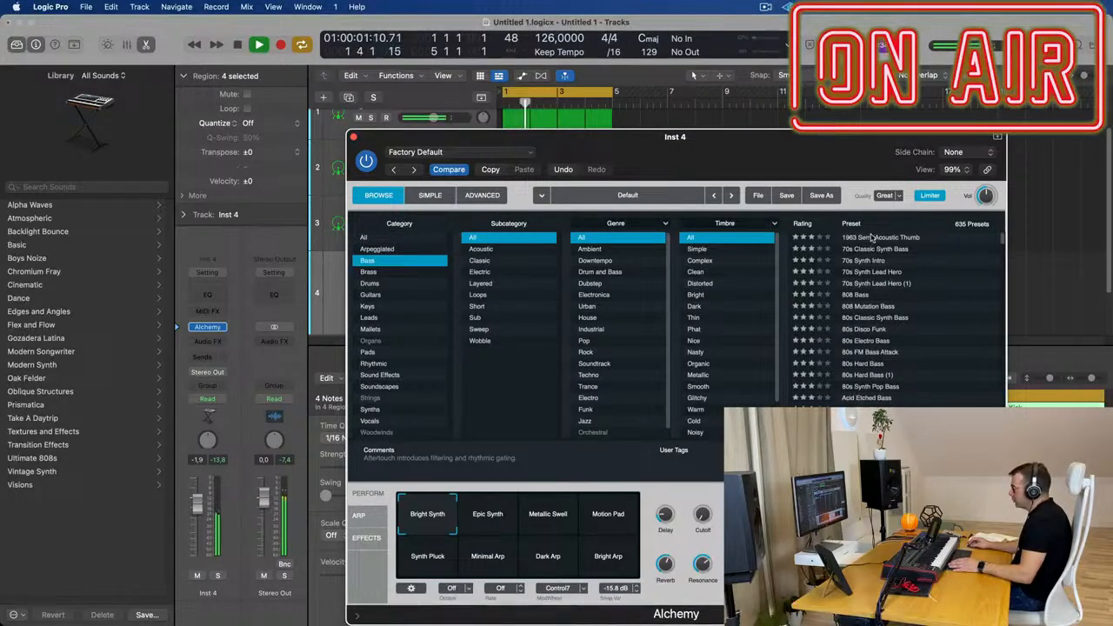
pyautogui.click(872, 237)
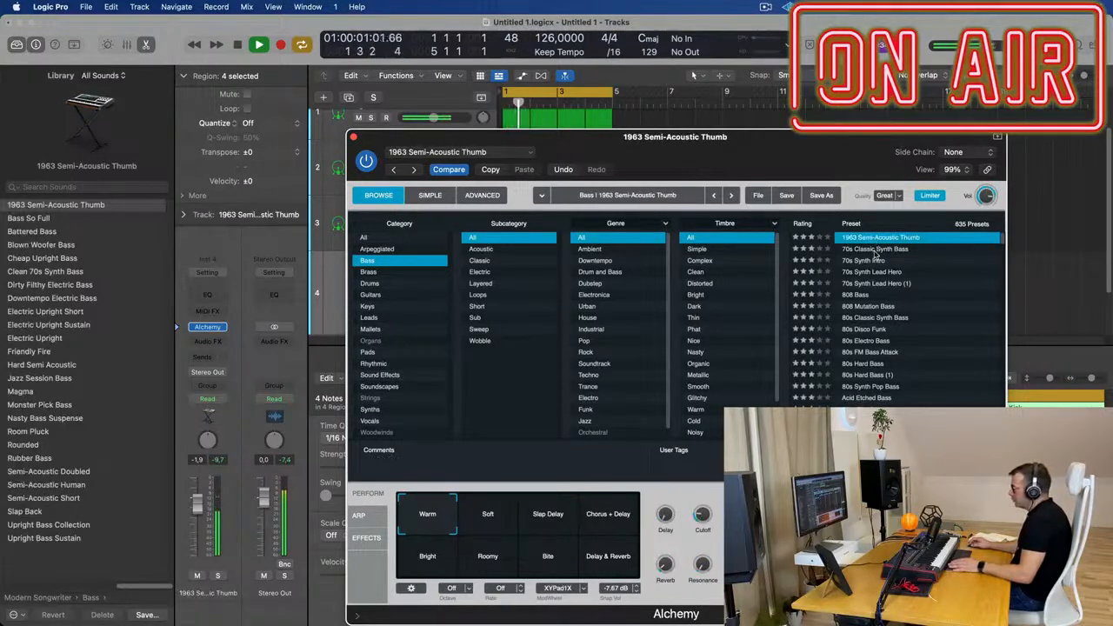
pyautogui.click(875, 249)
pyautogui.click(874, 261)
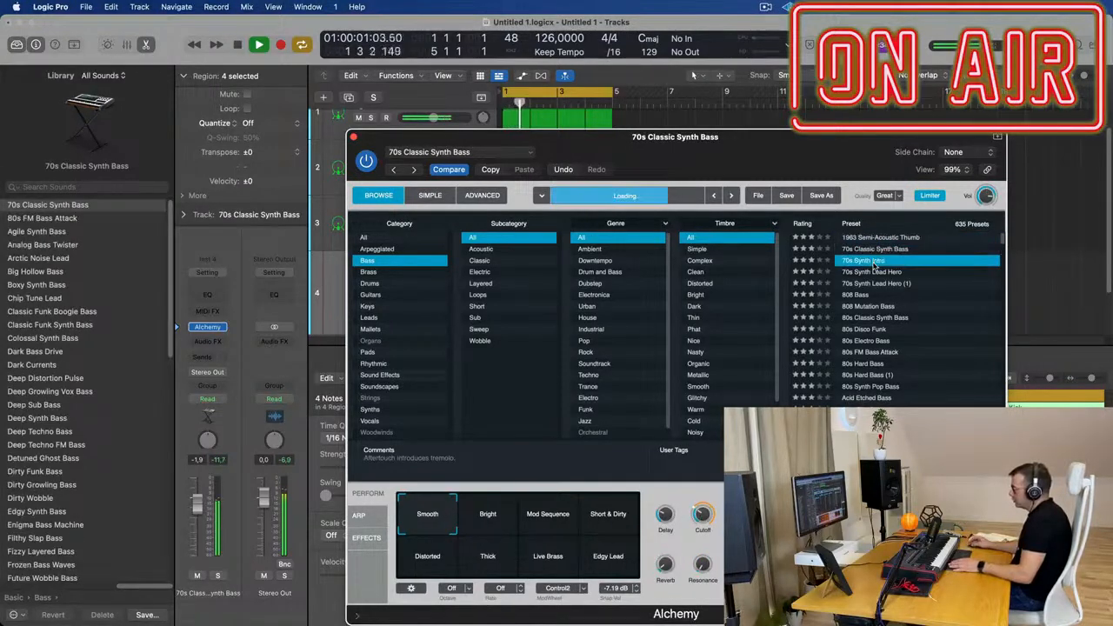
# - Stop playback, select all four bass regions and check their notes in the Piano Roll
pyautogui.moveTo(782, 153); pyautogui.dragTo(833, 464)
pyautogui.click(521, 264)
pyautogui.press('space')
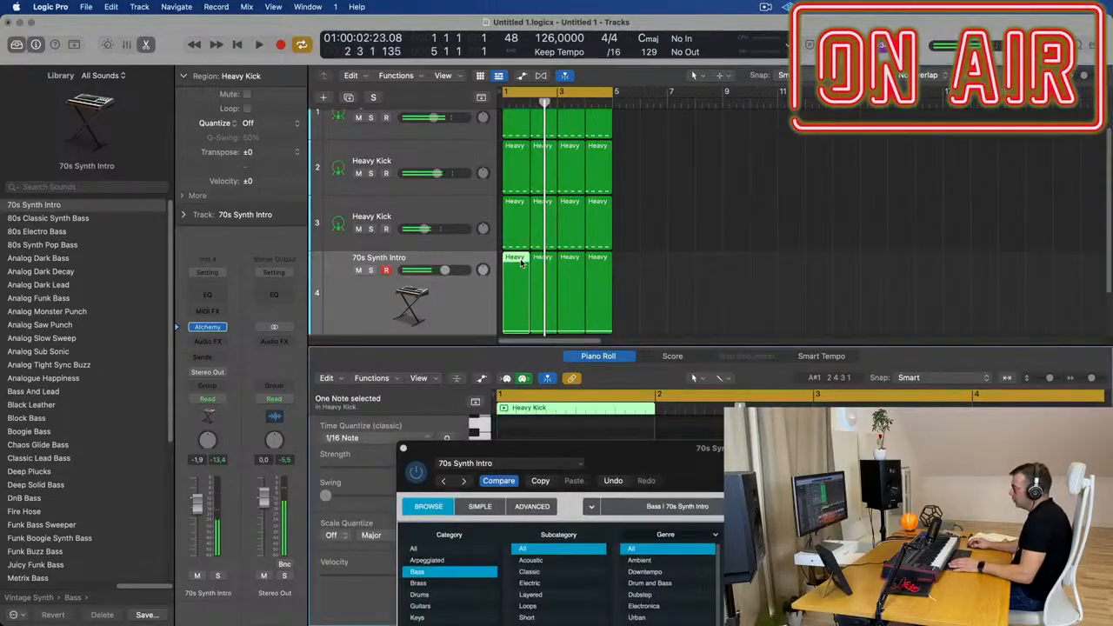
pyautogui.click(513, 265)
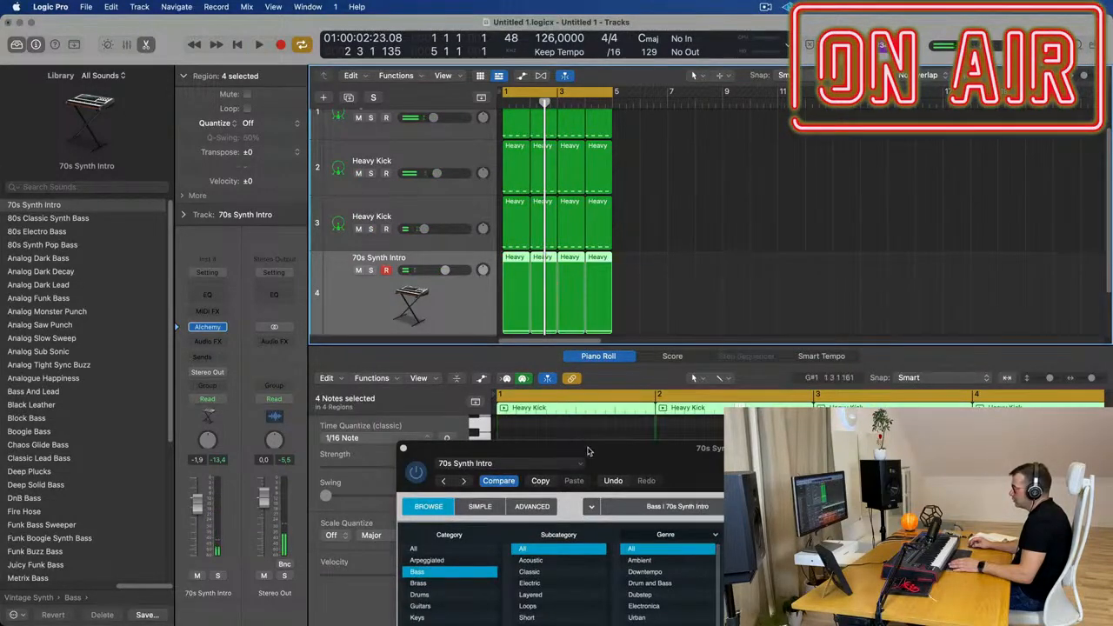
pyautogui.press('v')
pyautogui.click(543, 465)
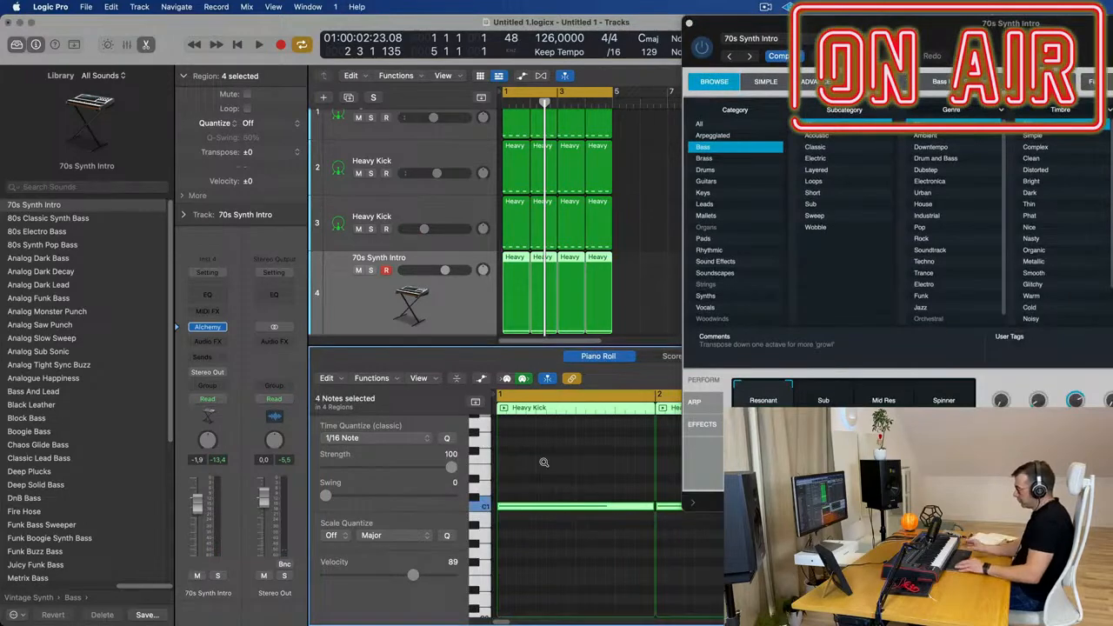
# - Load the 70s Classic Synth Bass preset in Alchemy while the loop plays
pyautogui.press('space')
pyautogui.press('space')
pyautogui.moveTo(974, 37); pyautogui.dragTo(737, 149)
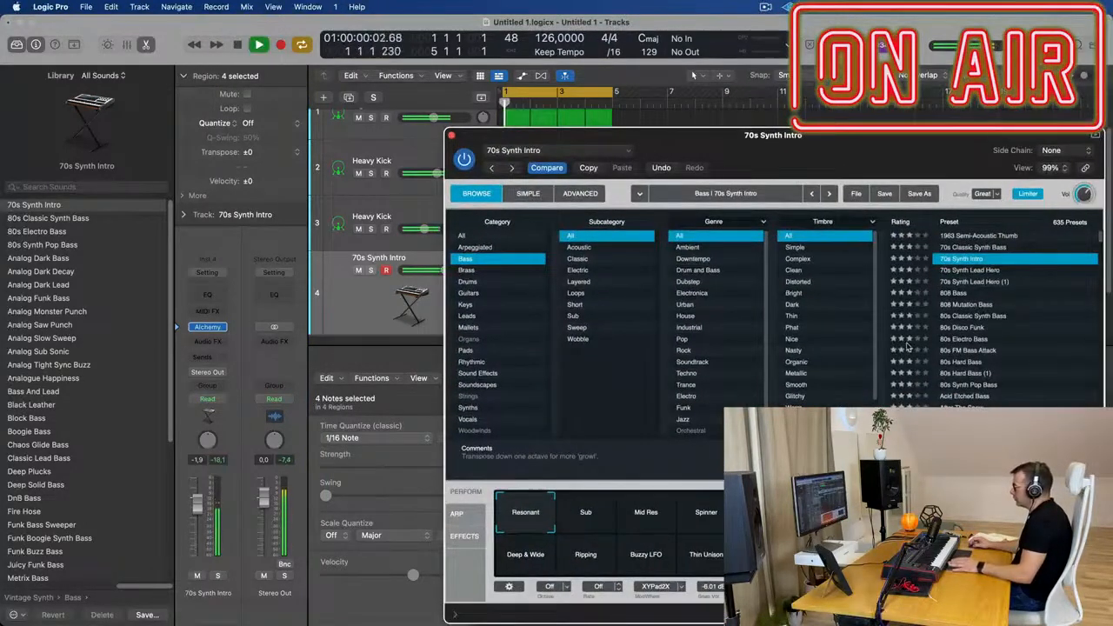
pyautogui.click(974, 248)
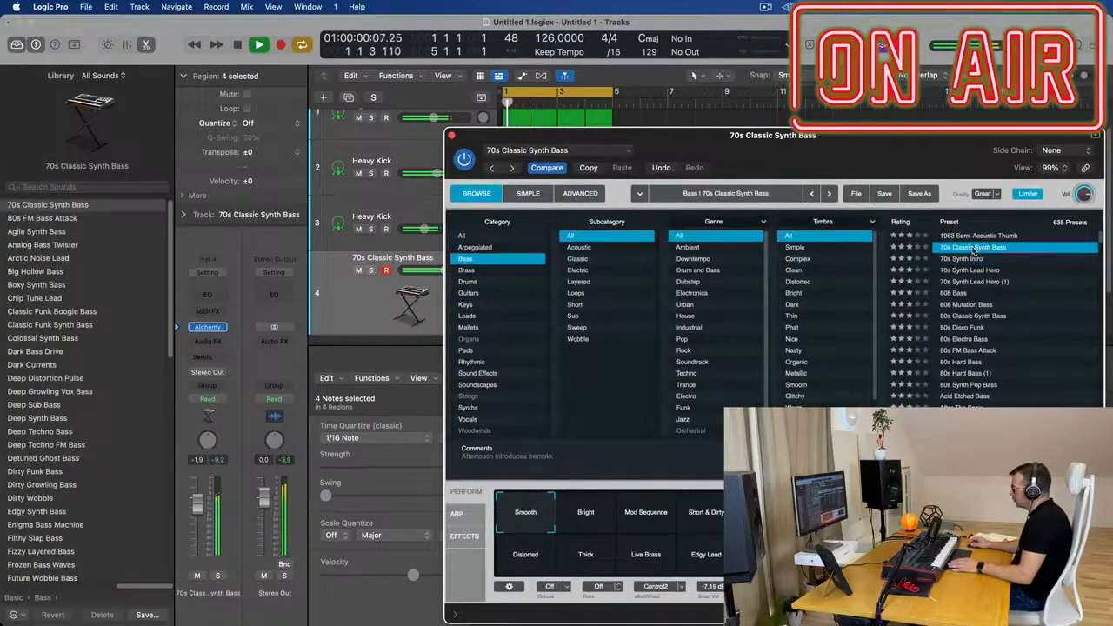
pyautogui.press('space')
pyautogui.moveTo(608, 134); pyautogui.dragTo(523, 136)
# - Listen to the bass with the kicks, try Alchemy's Short & Dirty variation and return to Smooth
pyautogui.press('space')
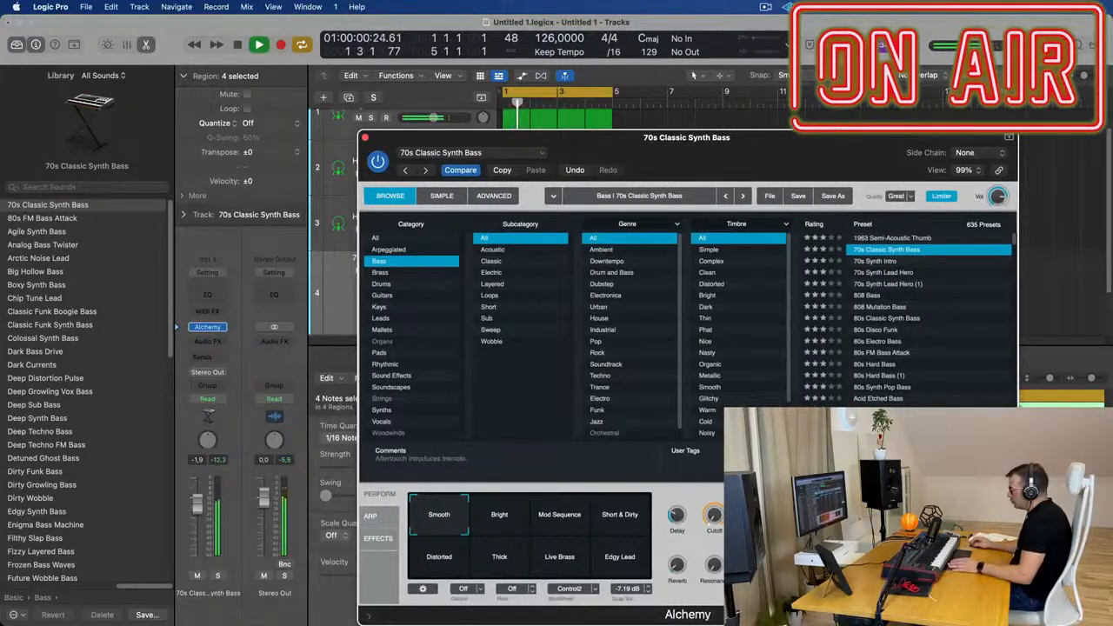
pyautogui.press('space')
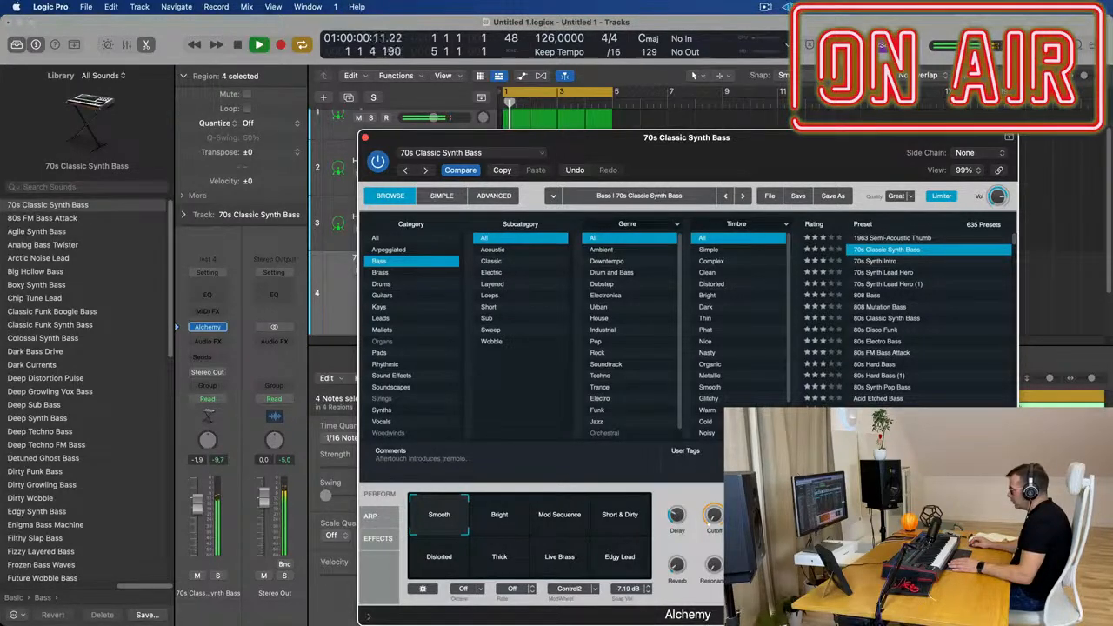
pyautogui.press('space')
pyautogui.press('space')
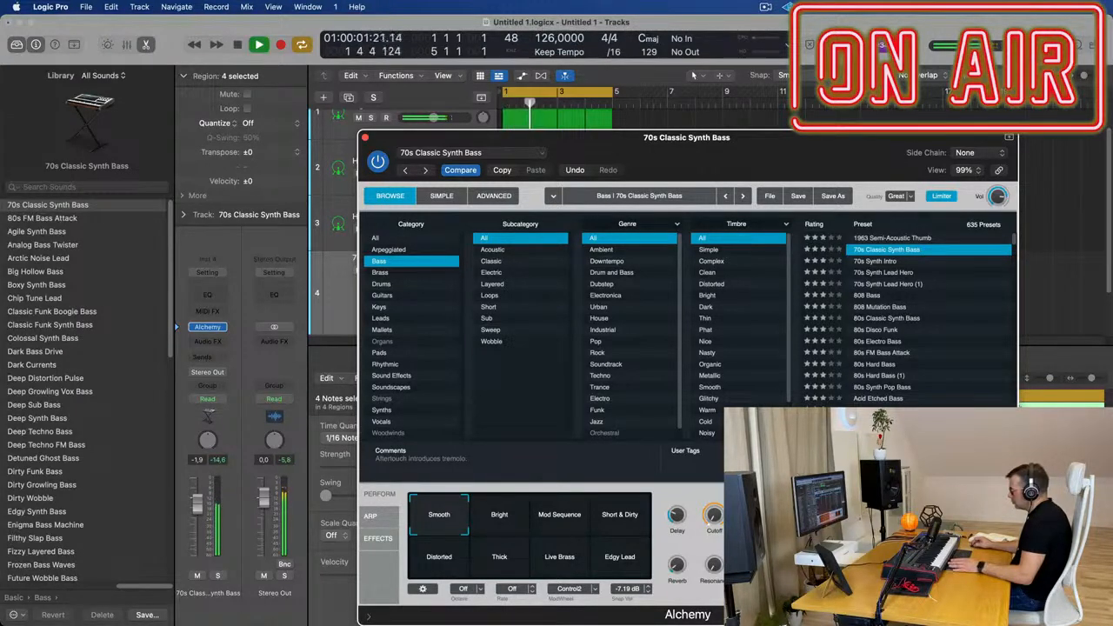
pyautogui.moveTo(762, 148); pyautogui.dragTo(708, 114)
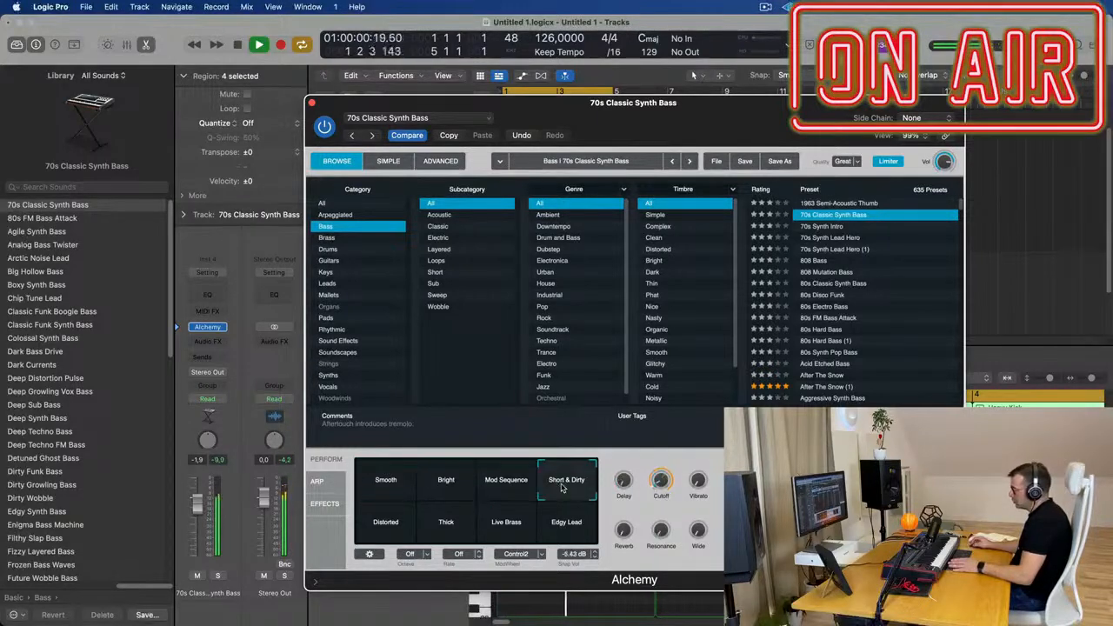
pyautogui.click(397, 483)
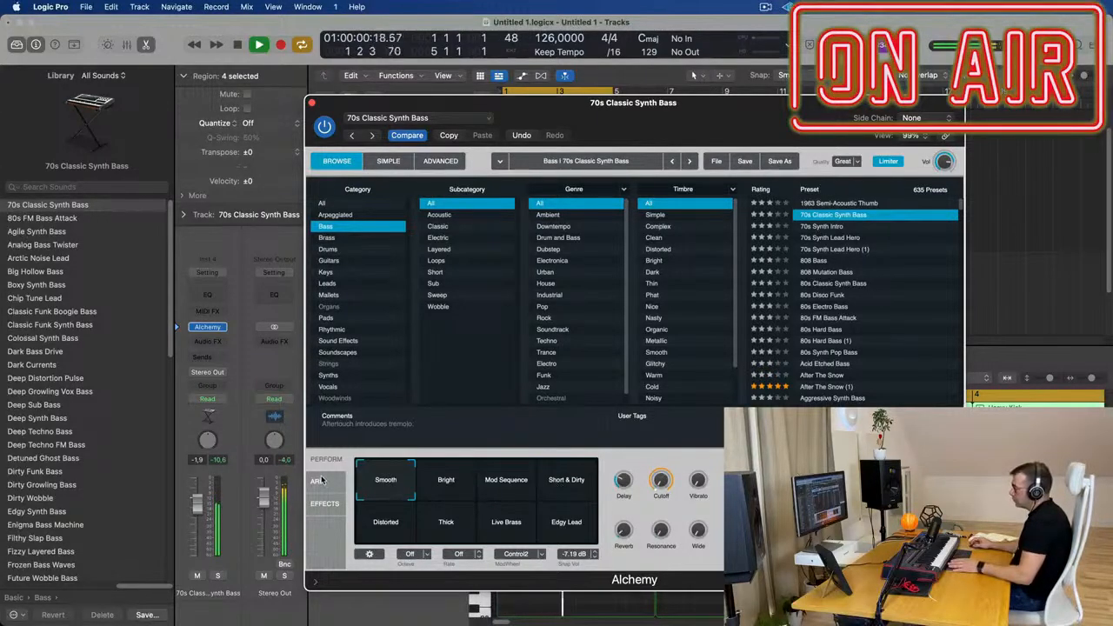
# - Shorten the attack of the AHDSR 1 envelope in Alchemy's advanced view and close the instrument
pyautogui.click(392, 161)
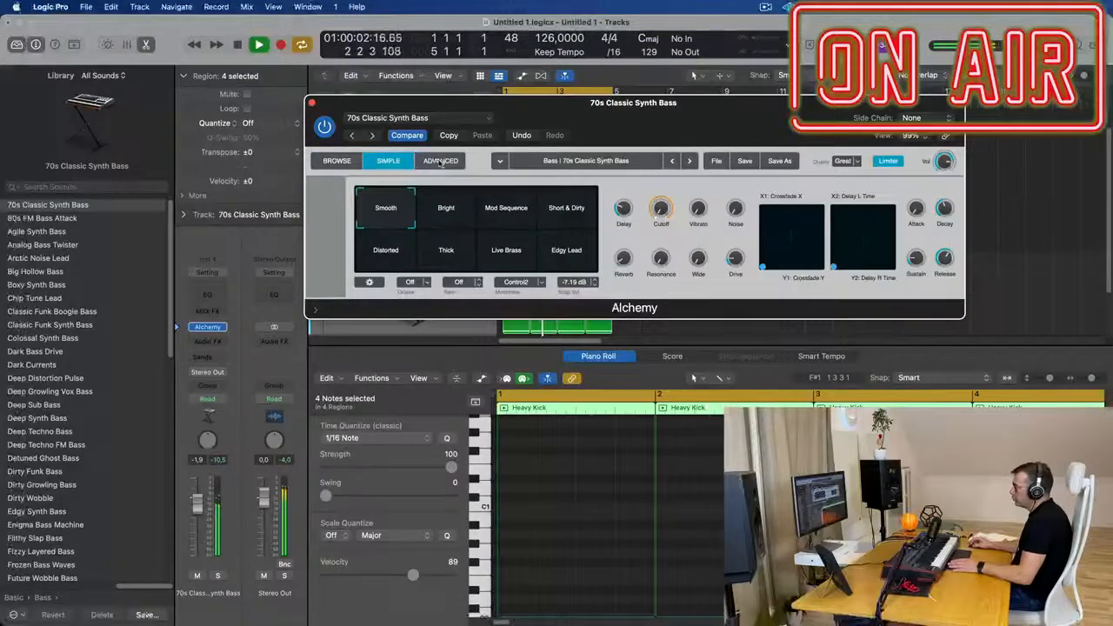
pyautogui.click(440, 161)
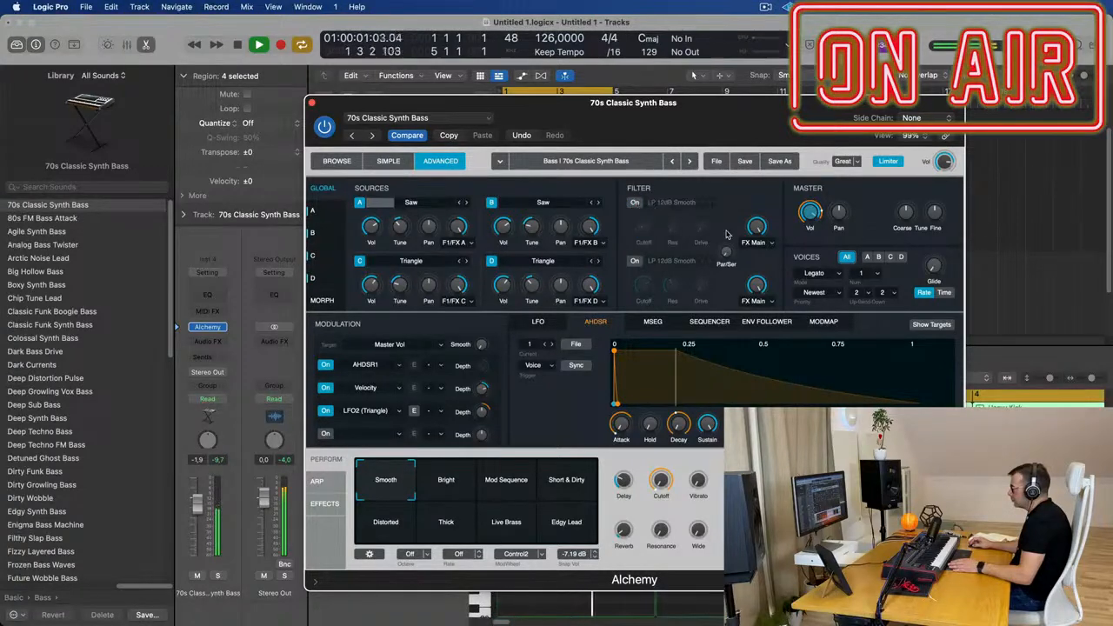
pyautogui.click(755, 228)
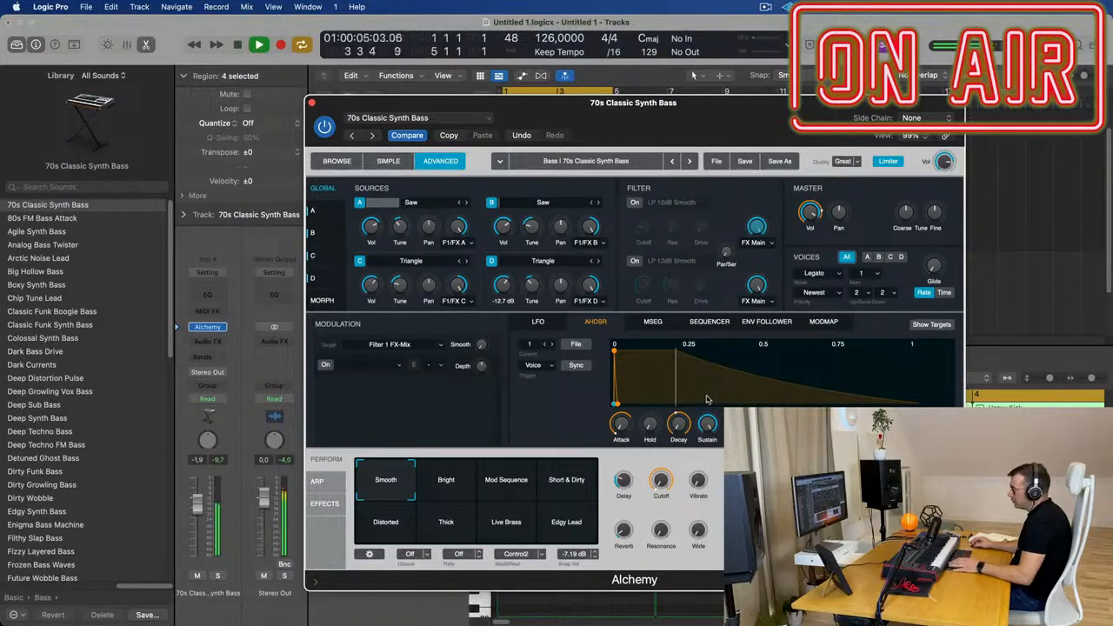
pyautogui.moveTo(620, 427); pyautogui.dragTo(571, 404)
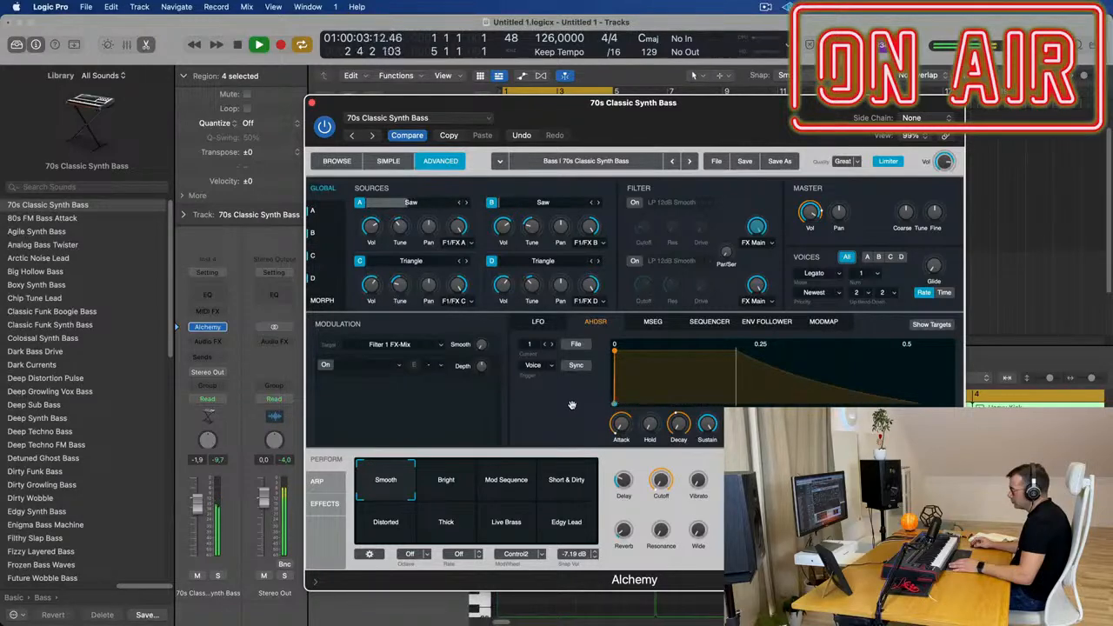
pyautogui.moveTo(633, 122)
pyautogui.mouseDown()
pyautogui.moveTo(559, 112)
pyautogui.moveTo(619, 136)
pyautogui.moveTo(602, 145)
pyautogui.moveTo(628, 141)
pyautogui.mouseUp()
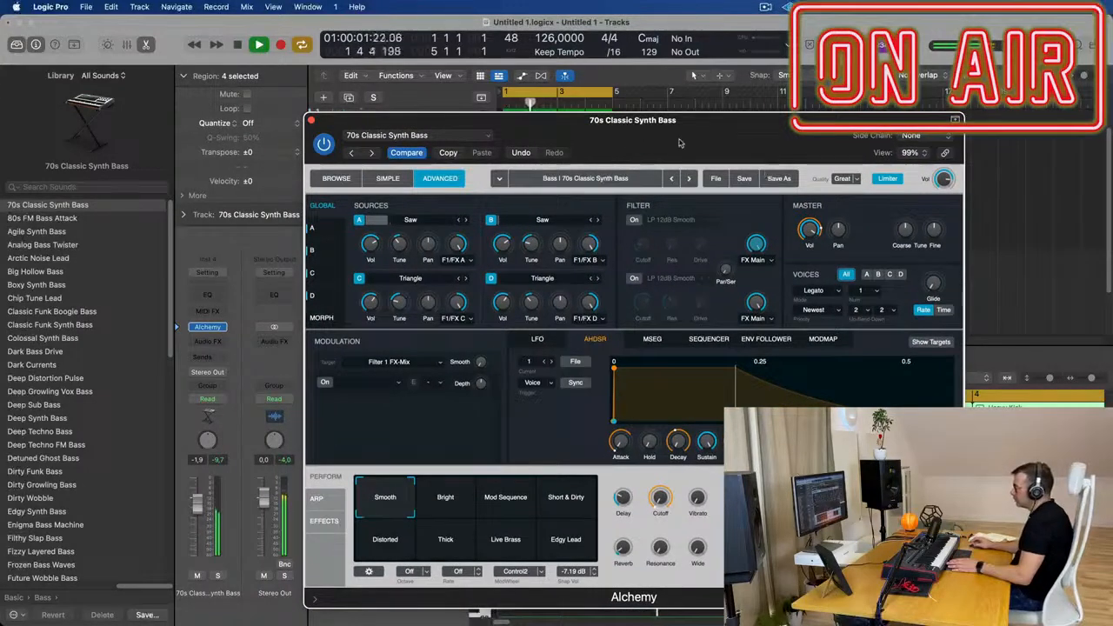
pyautogui.click(312, 120)
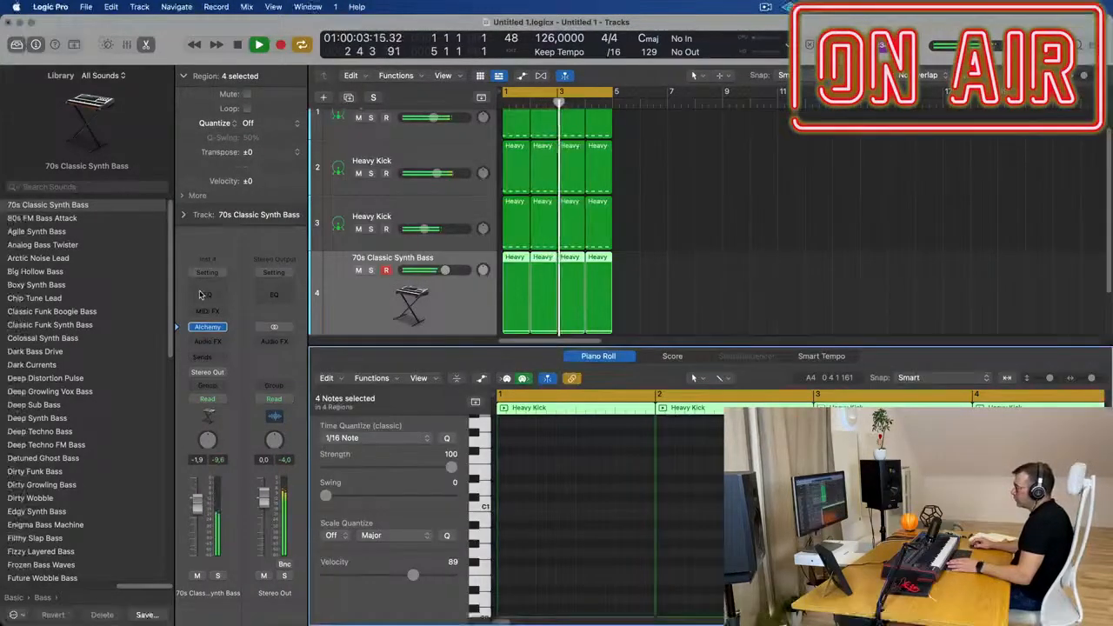
# - Add a Channel EQ to the bass track and roll off its upper frequencies with the high-cut band
pyautogui.click(207, 294)
pyautogui.moveTo(1009, 328); pyautogui.dragTo(522, 327)
pyautogui.click(353, 164)
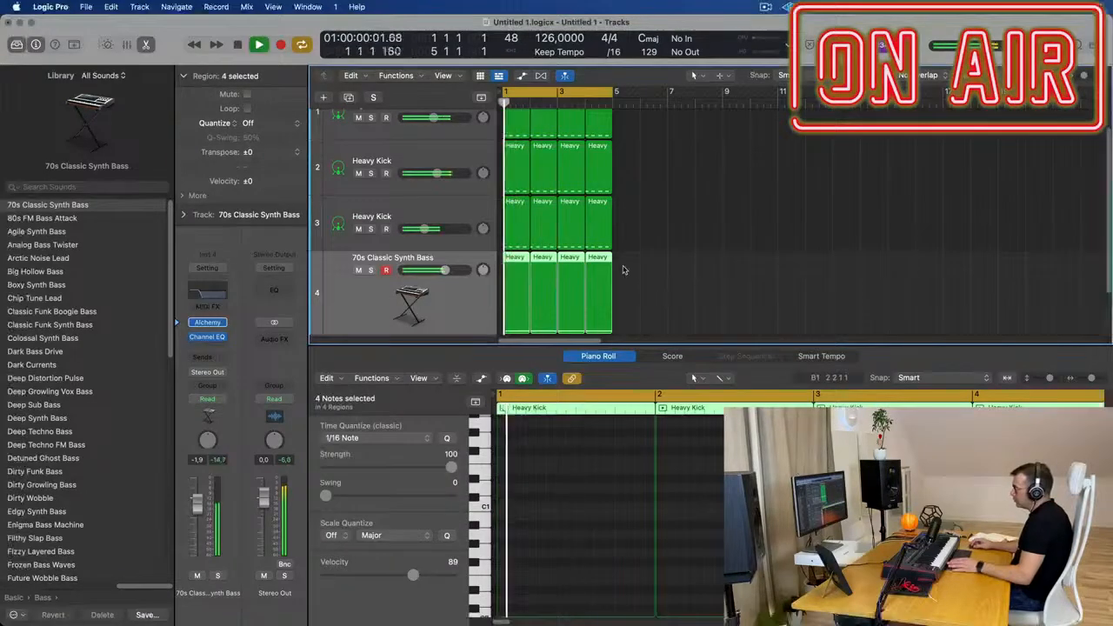
# - Play the filtered bass with the kicks, briefly hiding the Piano Roll to view all four tracks
pyautogui.press('p')
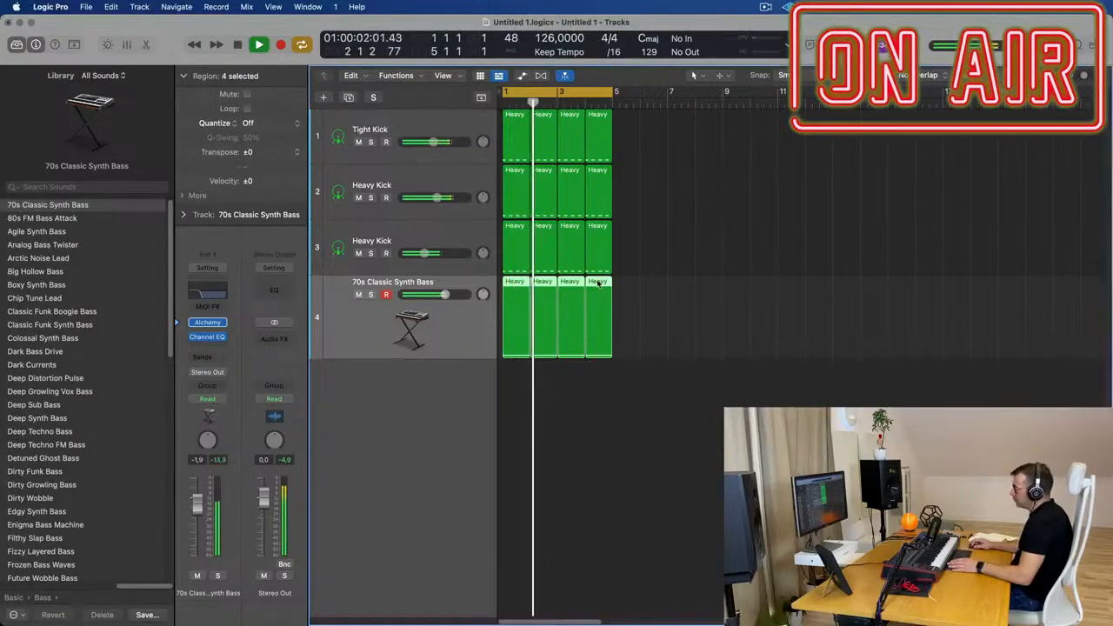
pyautogui.press('p')
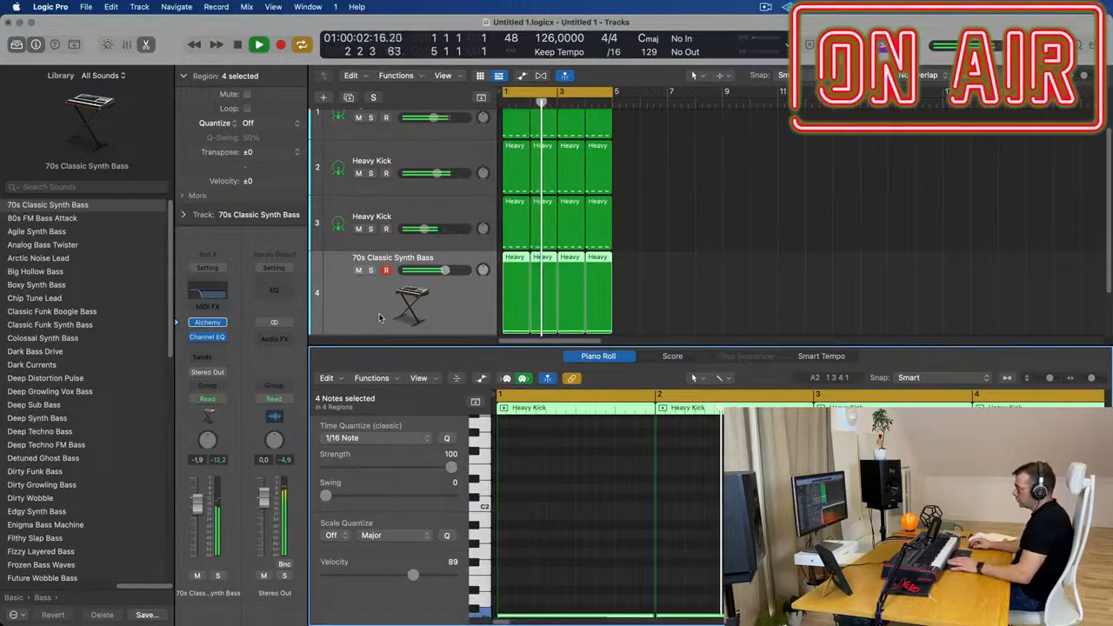
pyautogui.press('space')
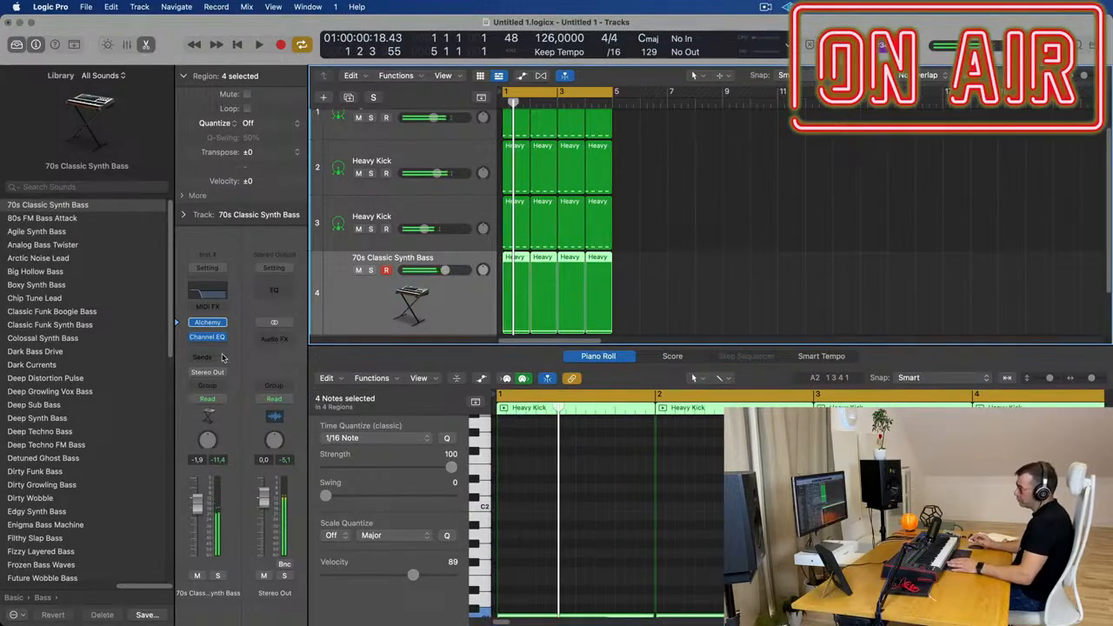
pyautogui.press('space')
pyautogui.press('space')
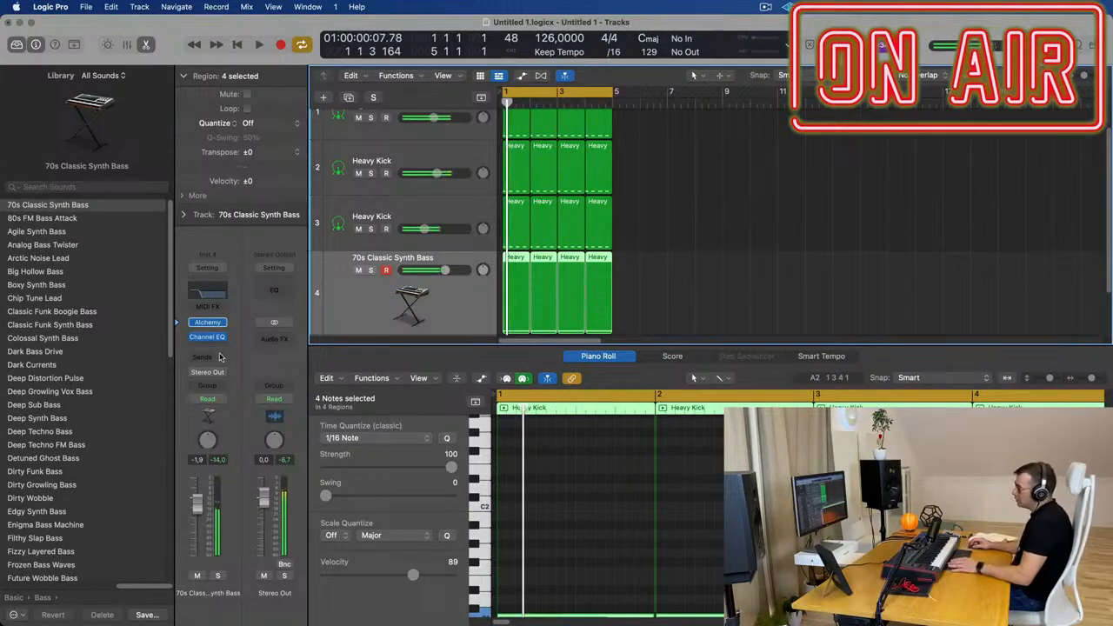
# - Insert a Compressor after the Channel EQ on the bass track
pyautogui.click(213, 343)
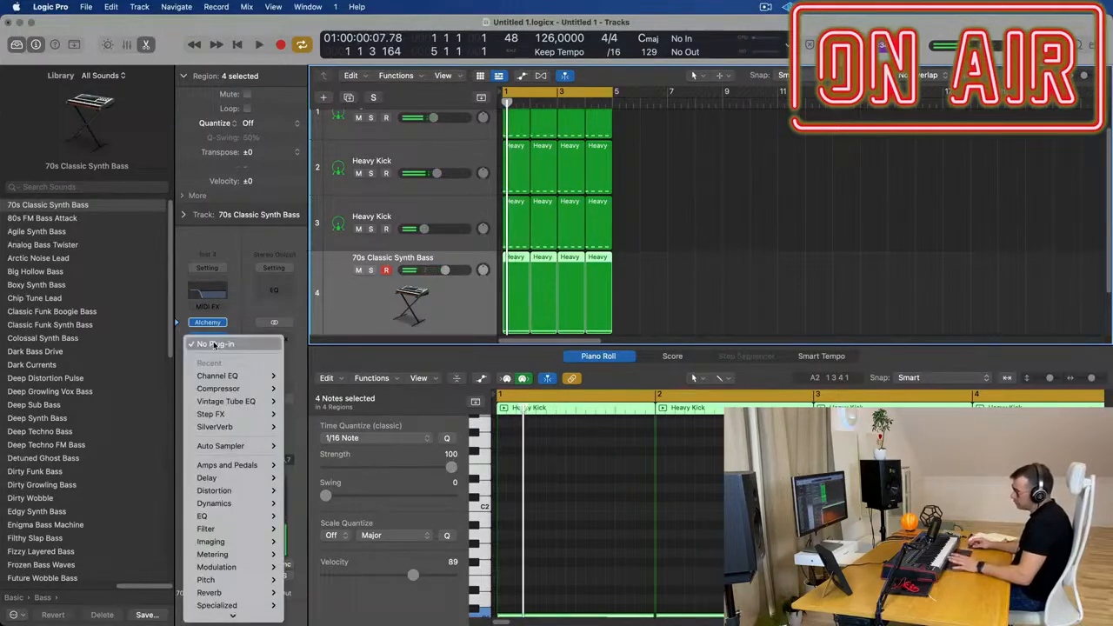
pyautogui.click(218, 375)
pyautogui.click(208, 337)
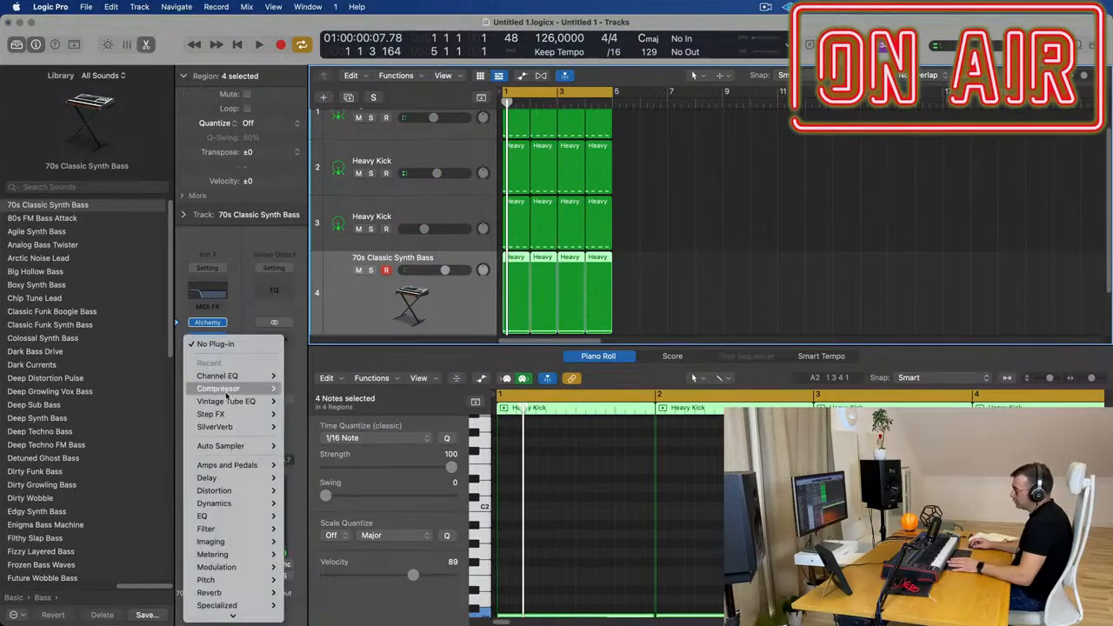
pyautogui.moveTo(227, 392)
pyautogui.click(313, 390)
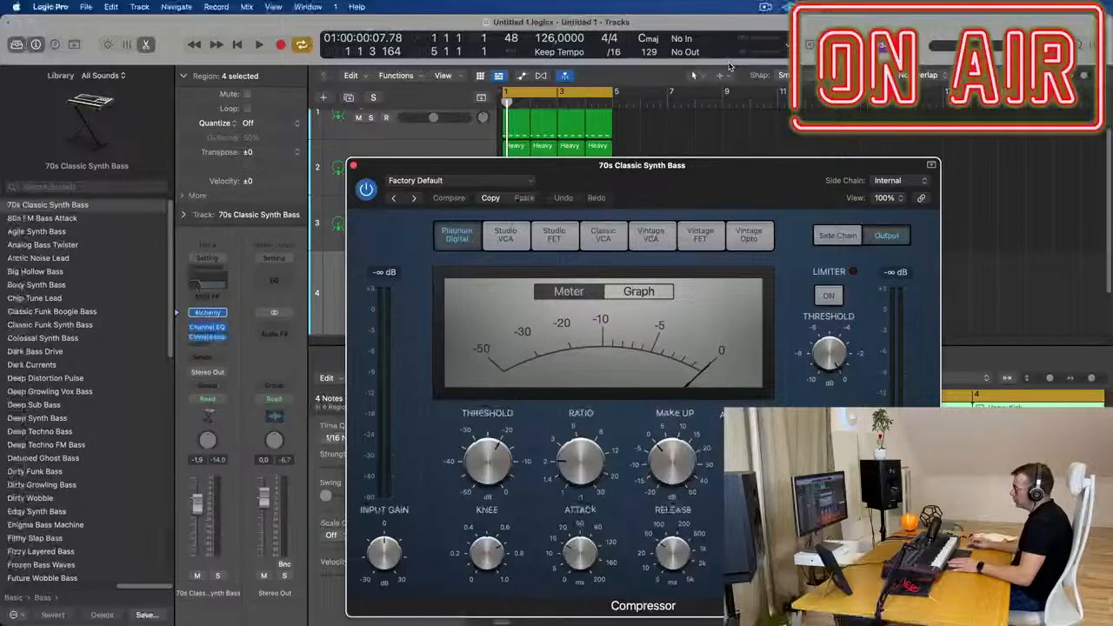
# - Set the bass Compressor's side chain source to Tight Kick (Inst 1)
pyautogui.press('space')
pyautogui.moveTo(743, 176); pyautogui.dragTo(683, 172)
pyautogui.click(833, 178)
pyautogui.moveTo(841, 200)
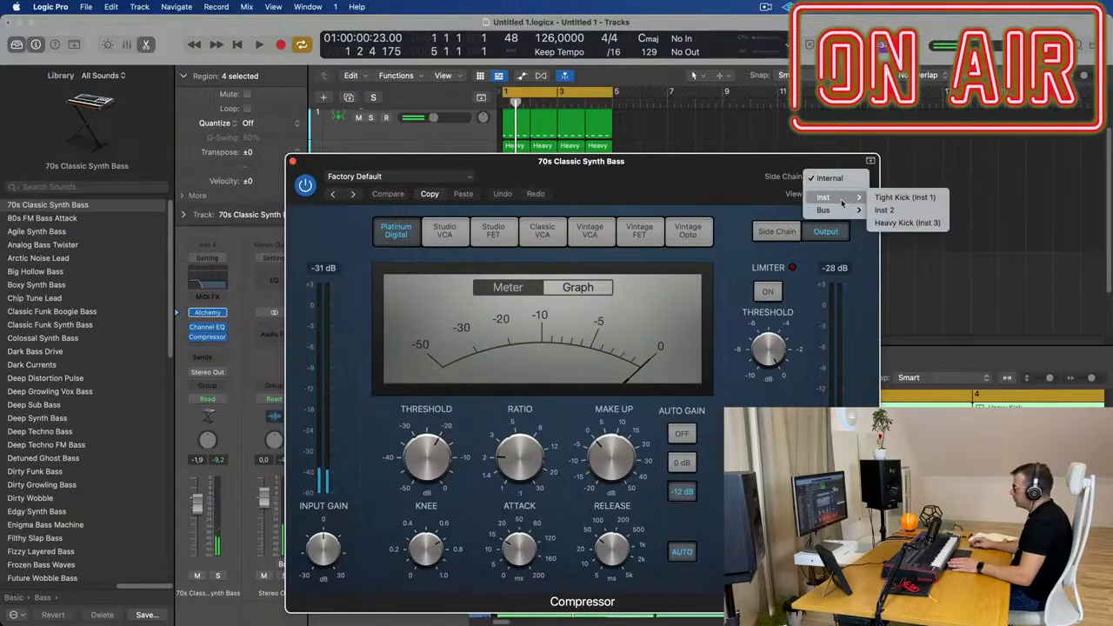
pyautogui.click(912, 203)
pyautogui.moveTo(681, 173); pyautogui.dragTo(735, 175)
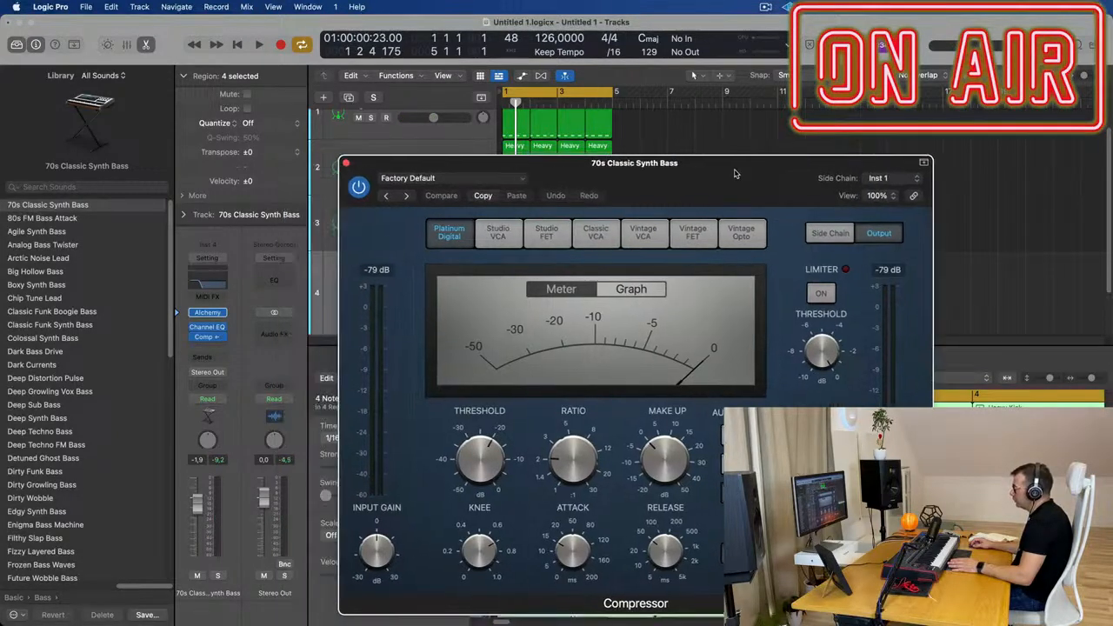
# - Raise the sidechained Compressor's ratio and listen to the bass ducking under the kicks
pyautogui.press('space')
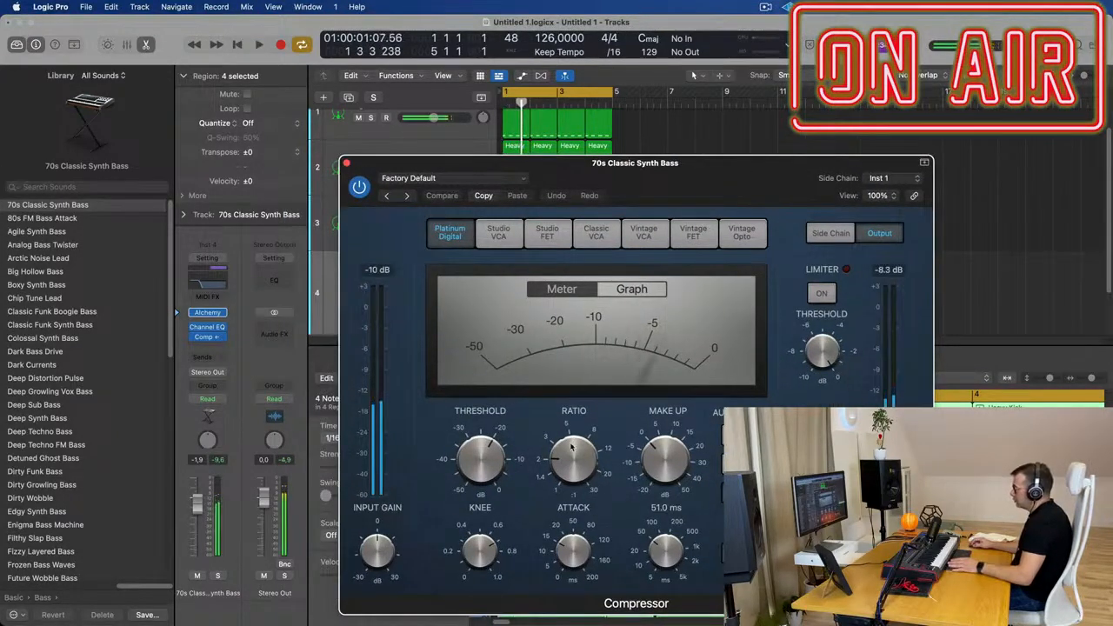
pyautogui.press('space')
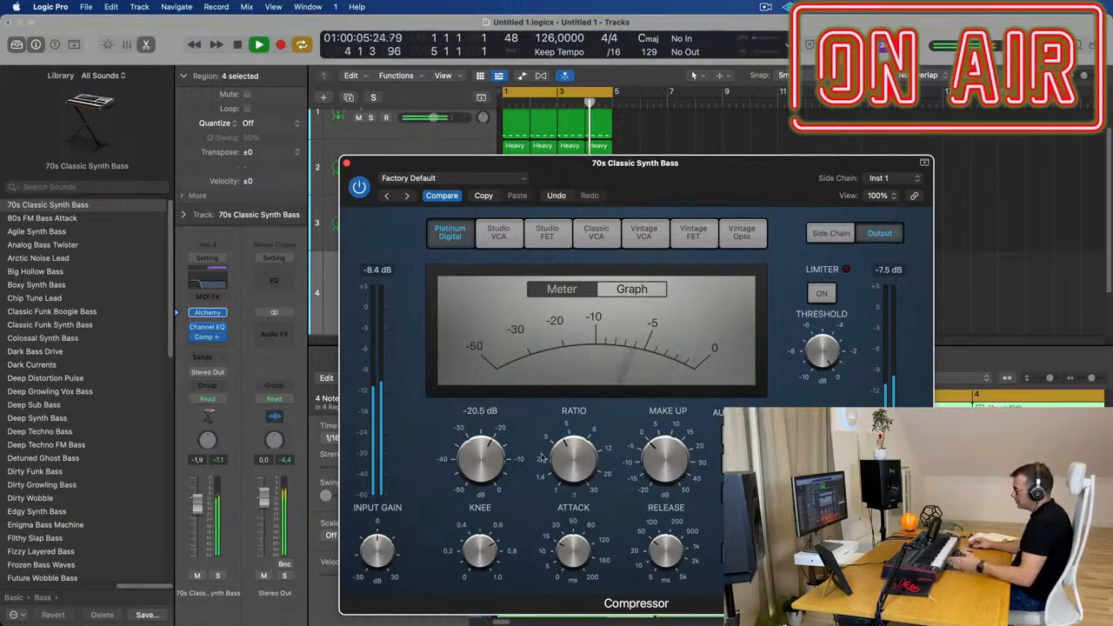
pyautogui.moveTo(567, 549)
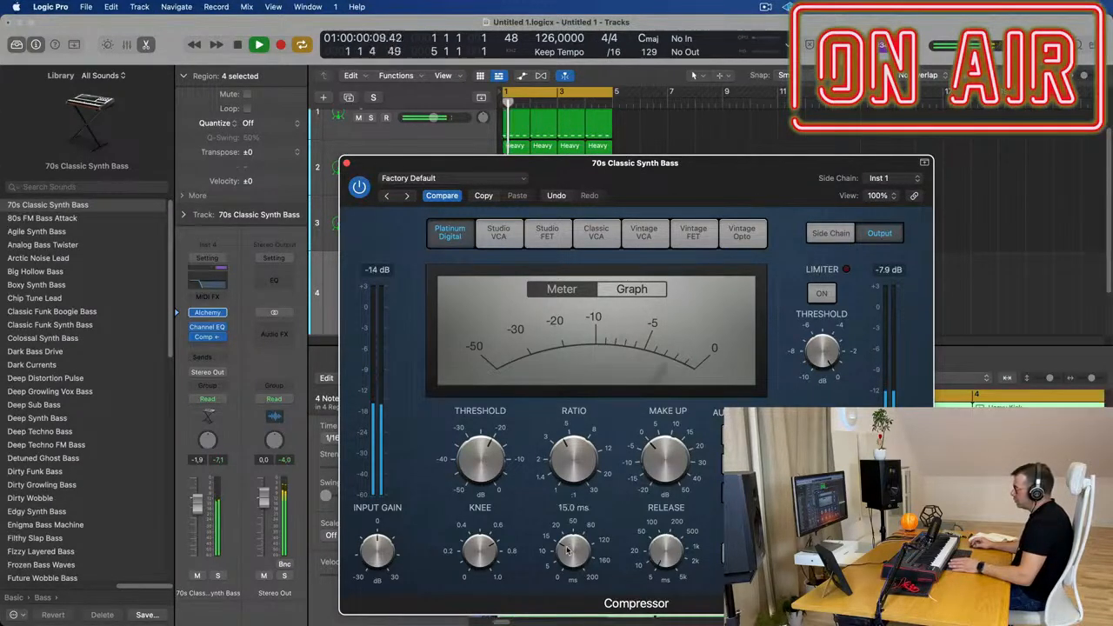
pyautogui.moveTo(698, 439)
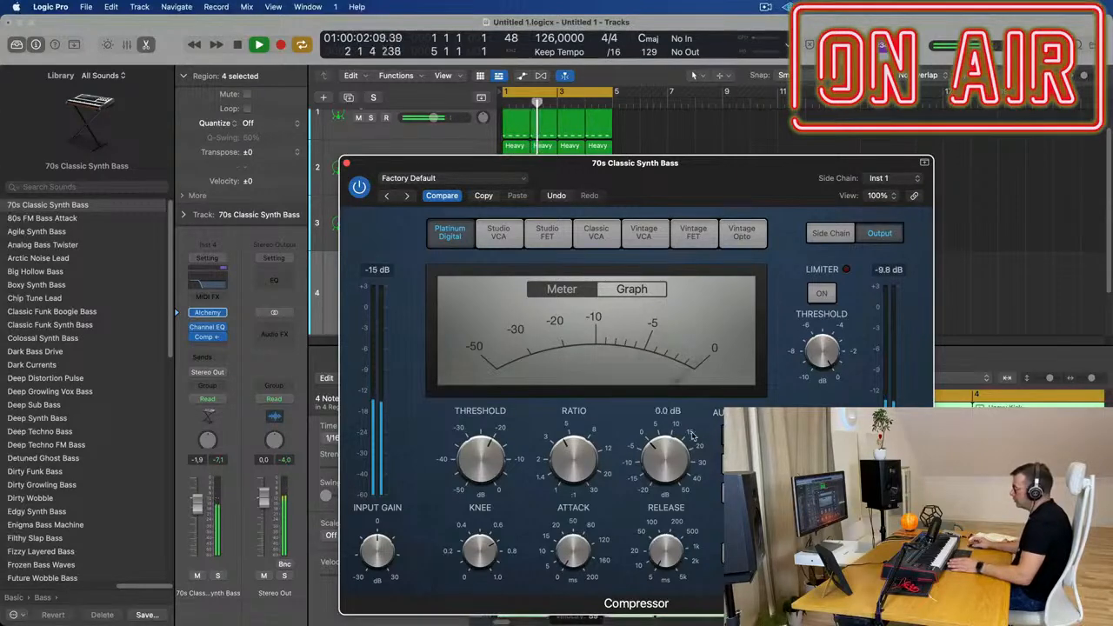
pyautogui.moveTo(735, 163); pyautogui.dragTo(843, 132)
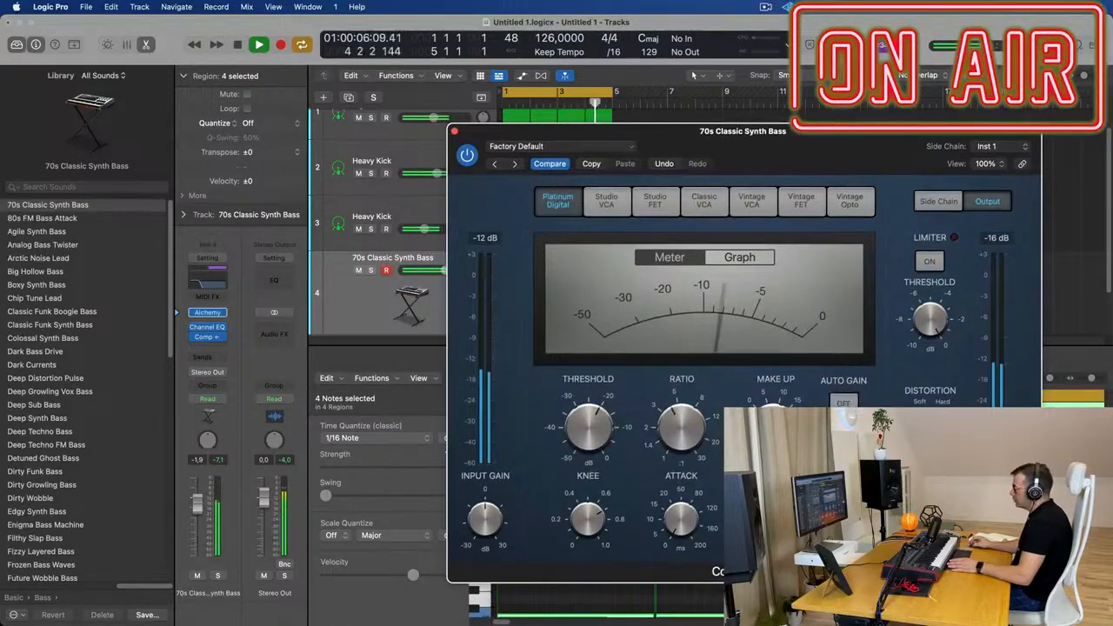
pyautogui.moveTo(861, 132); pyautogui.dragTo(816, 169)
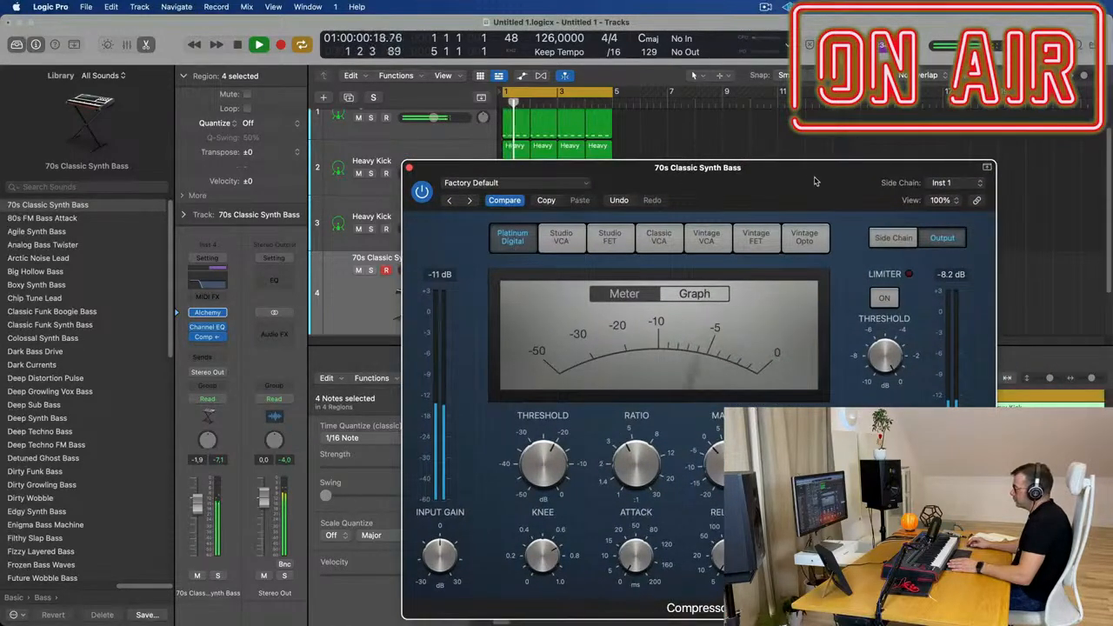
# - Change source A in the bass track's Alchemy synth from Triangle to Dark 1
pyautogui.click(410, 167)
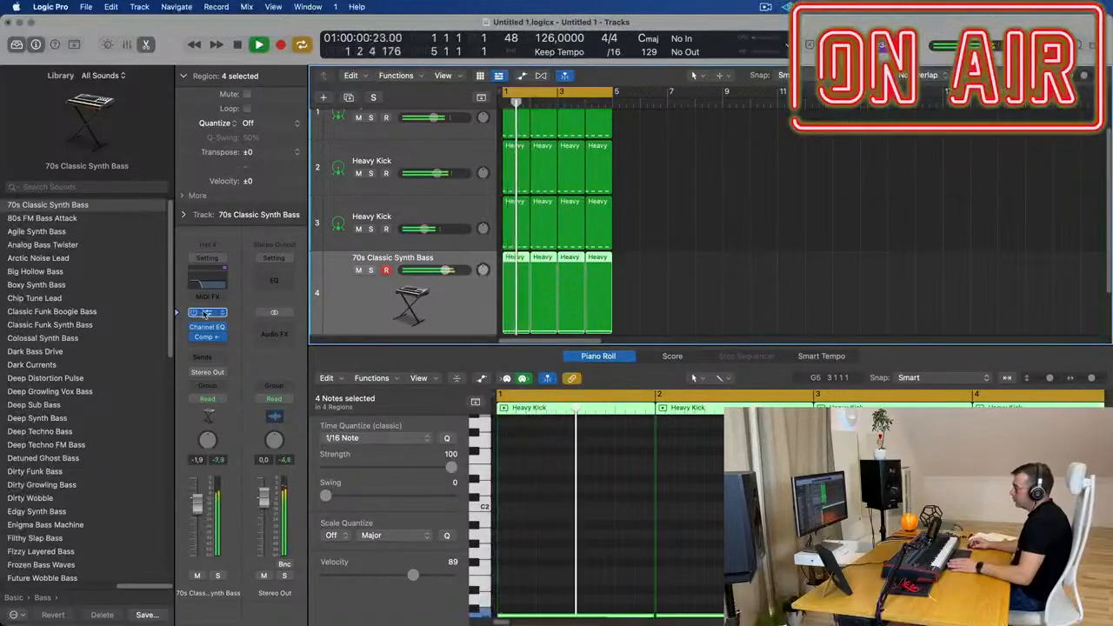
pyautogui.click(205, 313)
pyautogui.moveTo(514, 121); pyautogui.dragTo(593, 137)
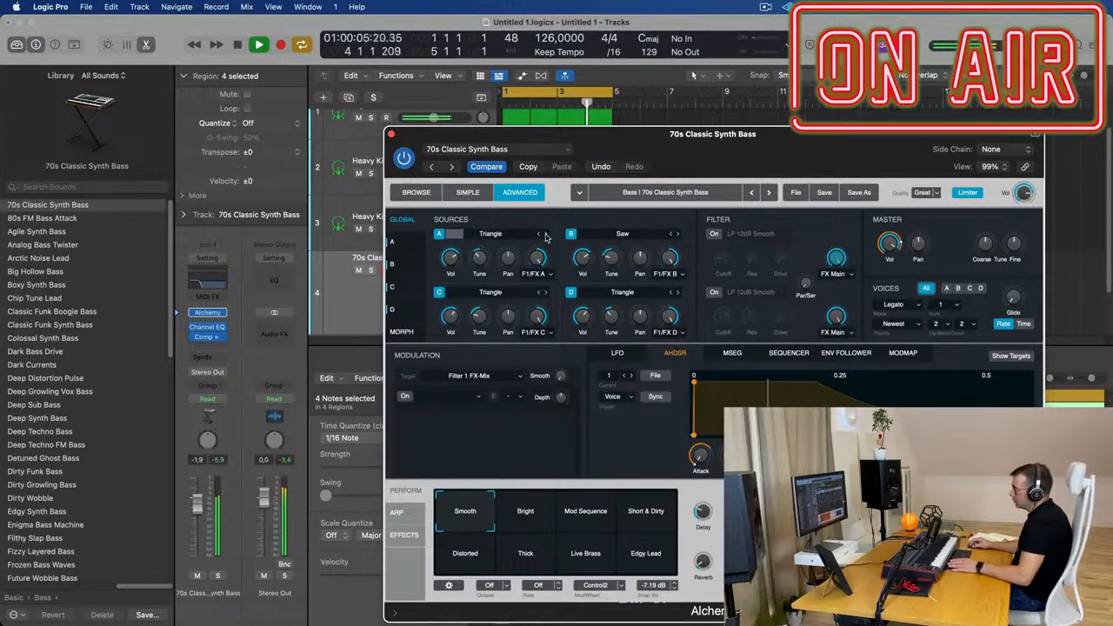
pyautogui.click(545, 236)
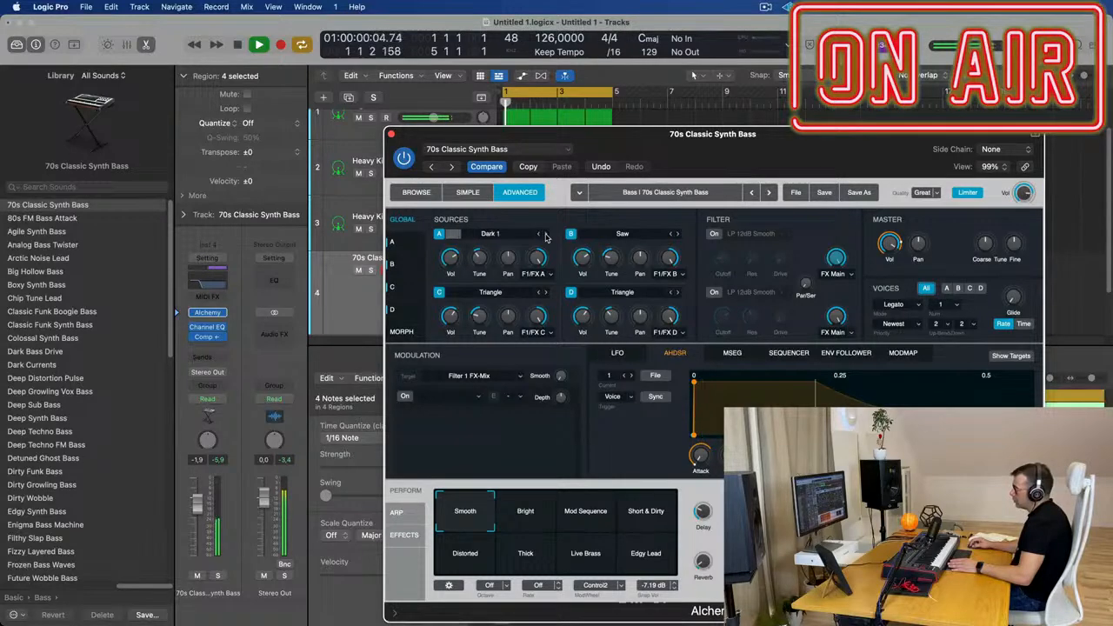
pyautogui.moveTo(777, 143); pyautogui.dragTo(668, 190)
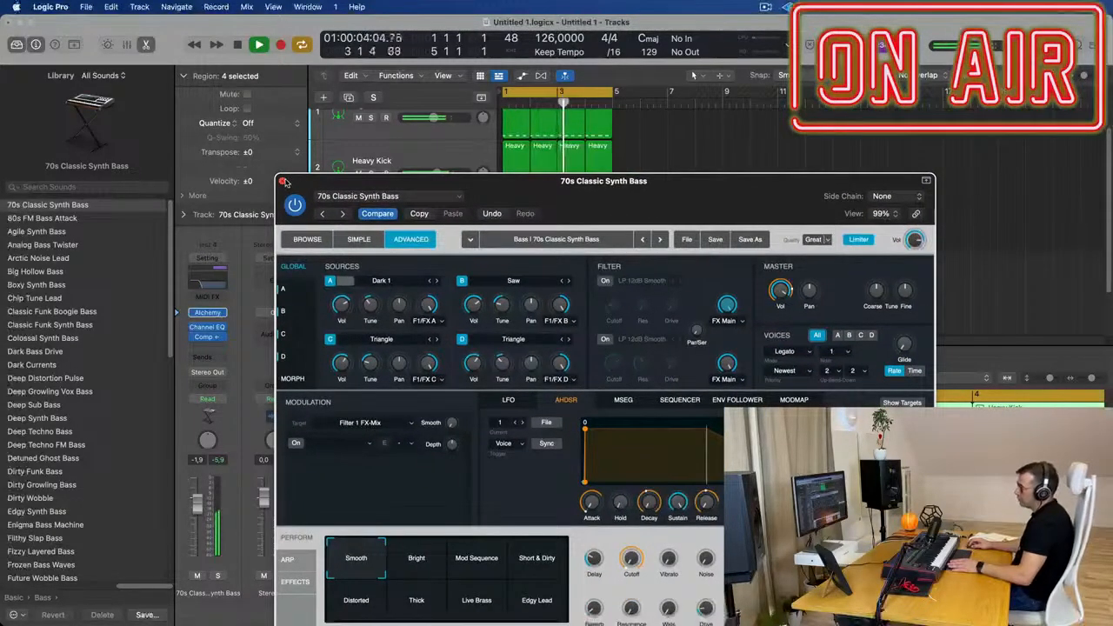
pyautogui.click(282, 180)
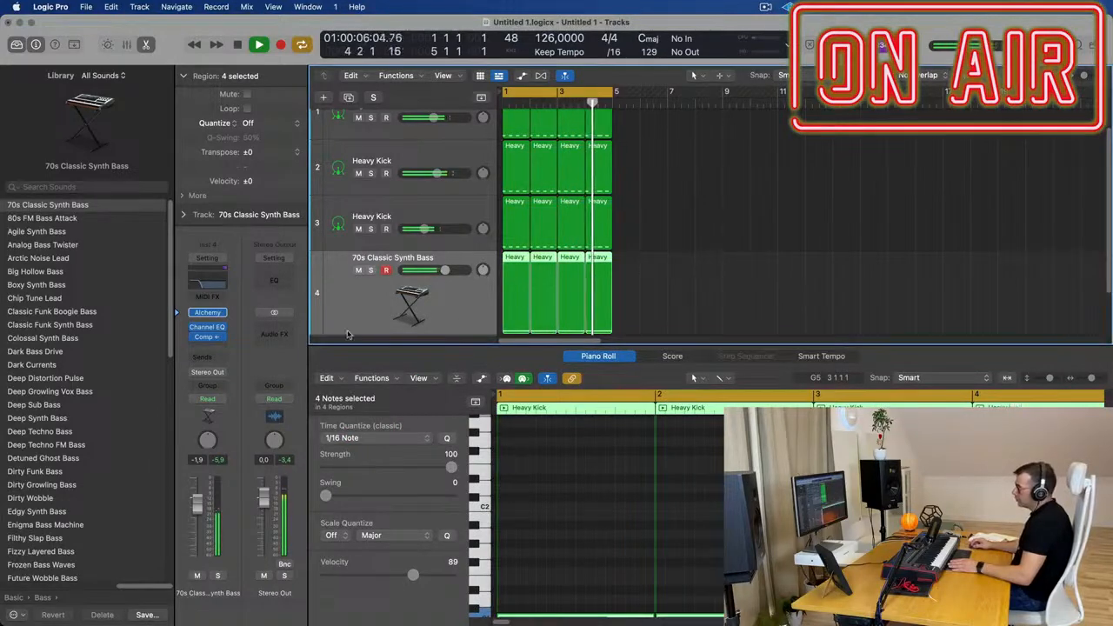
# - Pull the bass track's volume all the way down, bring it back up to -4.3 dB, and listen against the kicks
pyautogui.moveTo(206, 496); pyautogui.dragTo(197, 558)
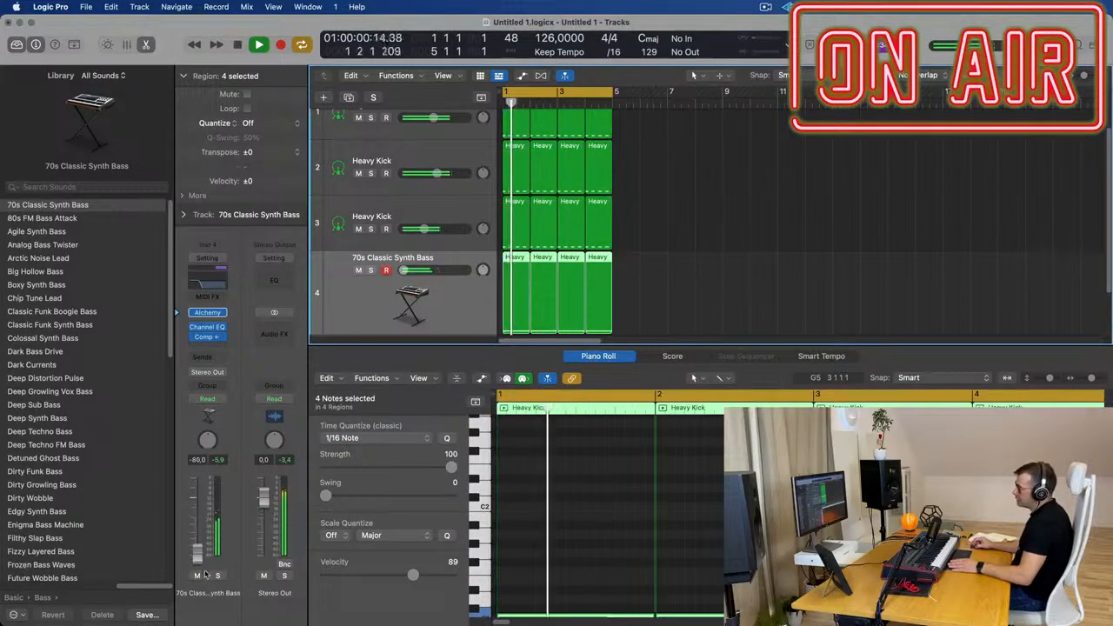
pyautogui.moveTo(196, 557); pyautogui.dragTo(197, 514)
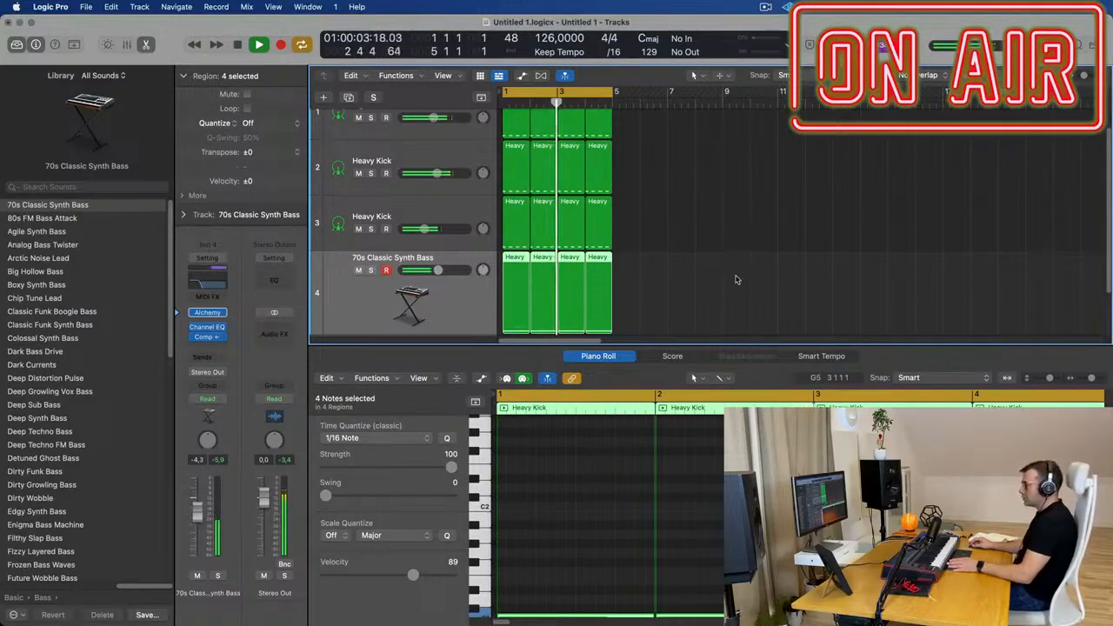
pyautogui.click(467, 311)
pyautogui.click(443, 311)
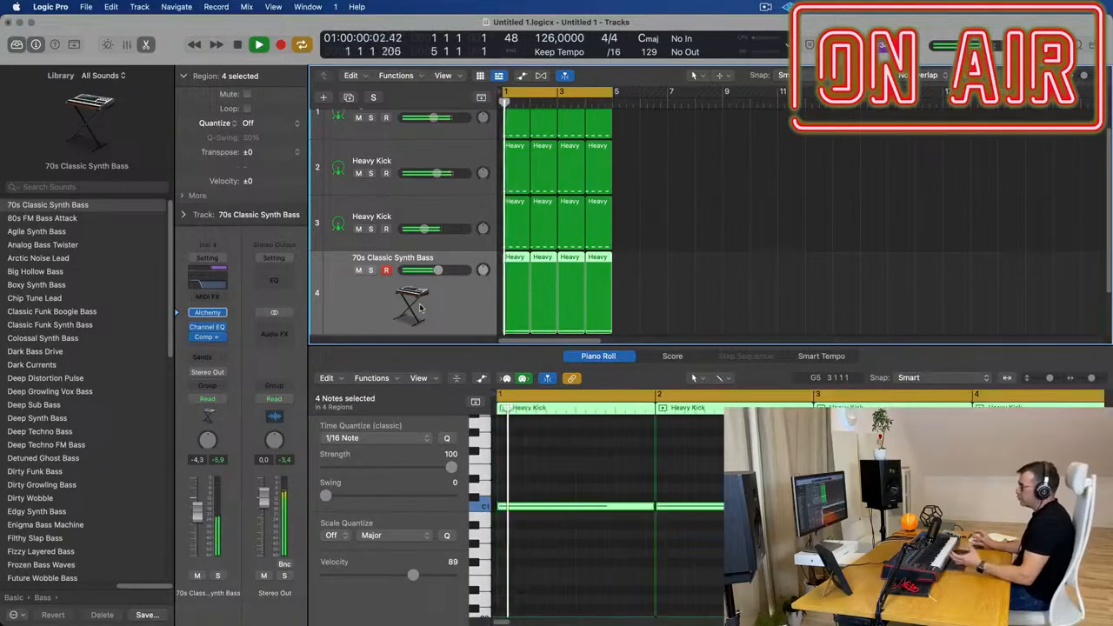
pyautogui.click(676, 297)
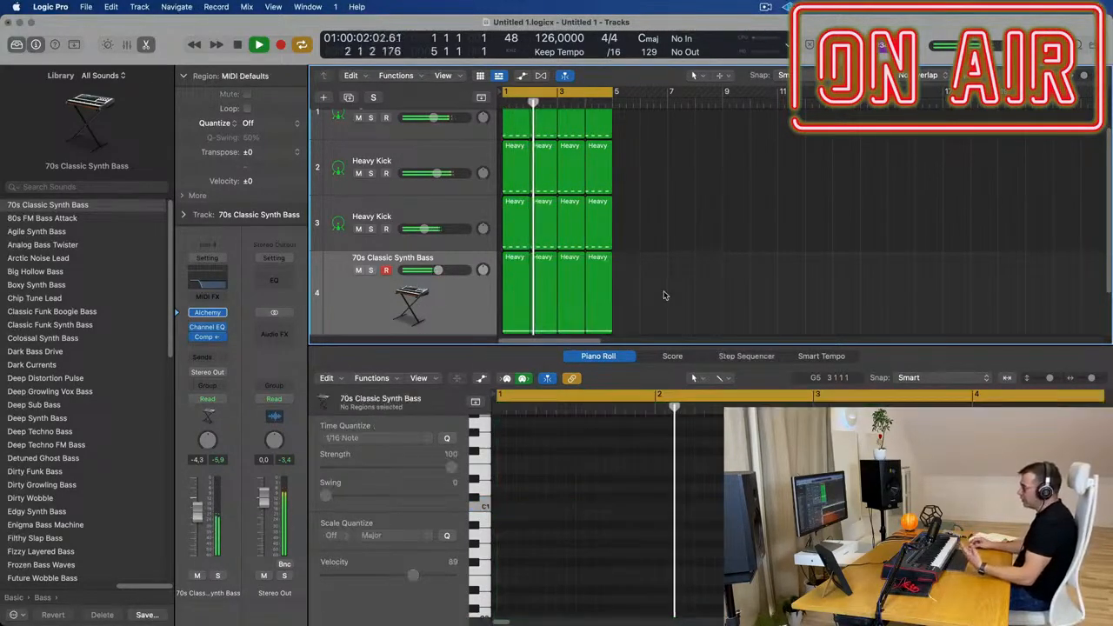
pyautogui.scroll(-1, 676, 297)
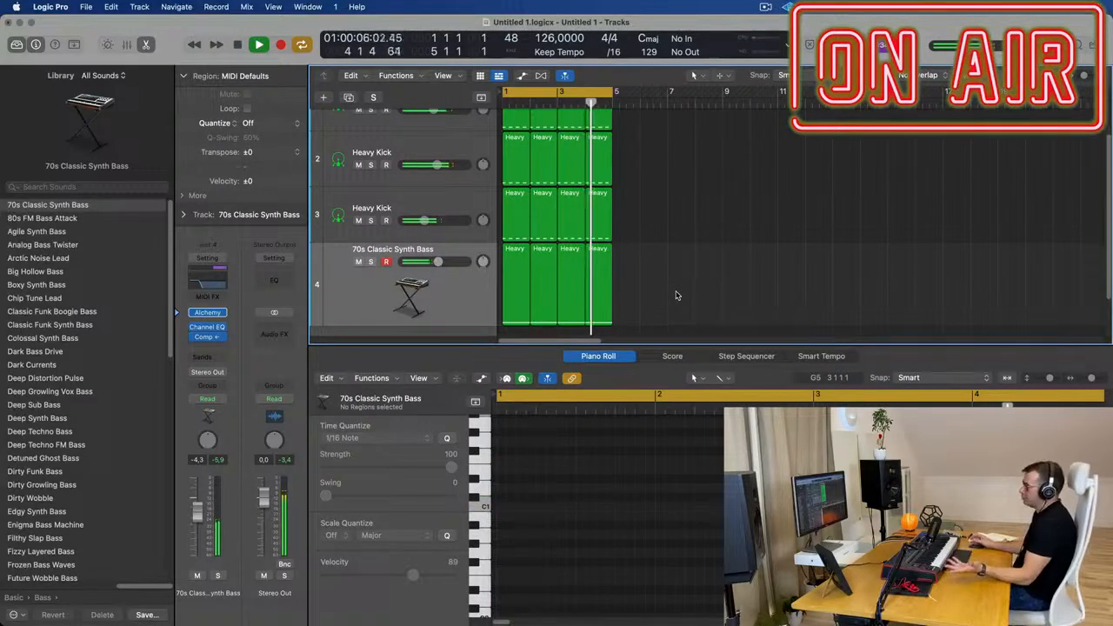
# - Duplicate the 70s Classic Synth Bass track with its settings and move the first bass region onto the new track
pyautogui.click(455, 302)
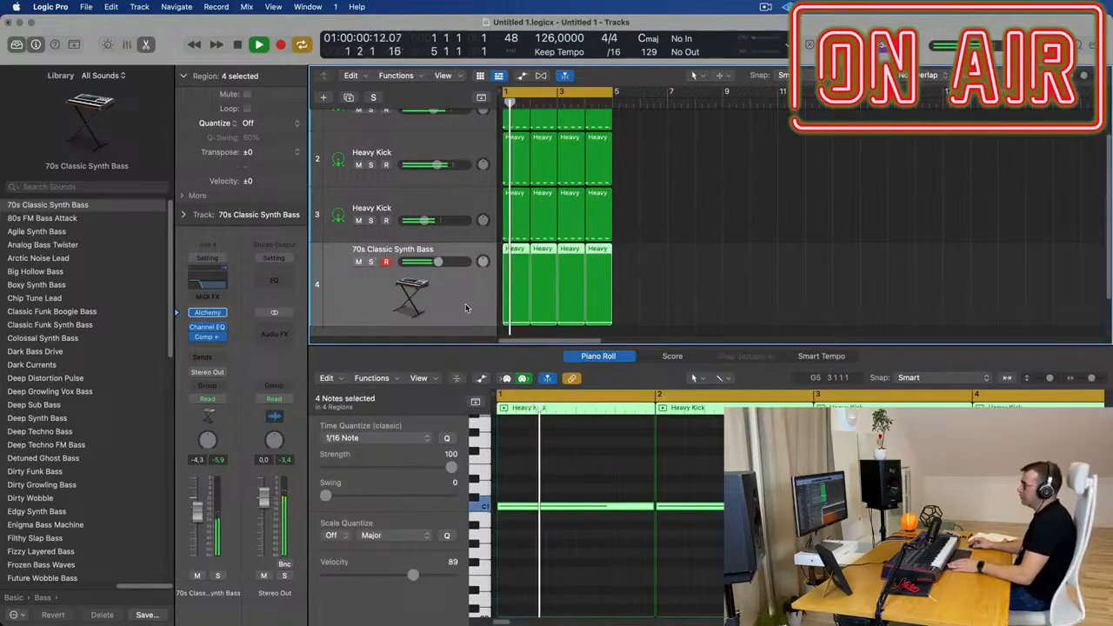
pyautogui.click(349, 97)
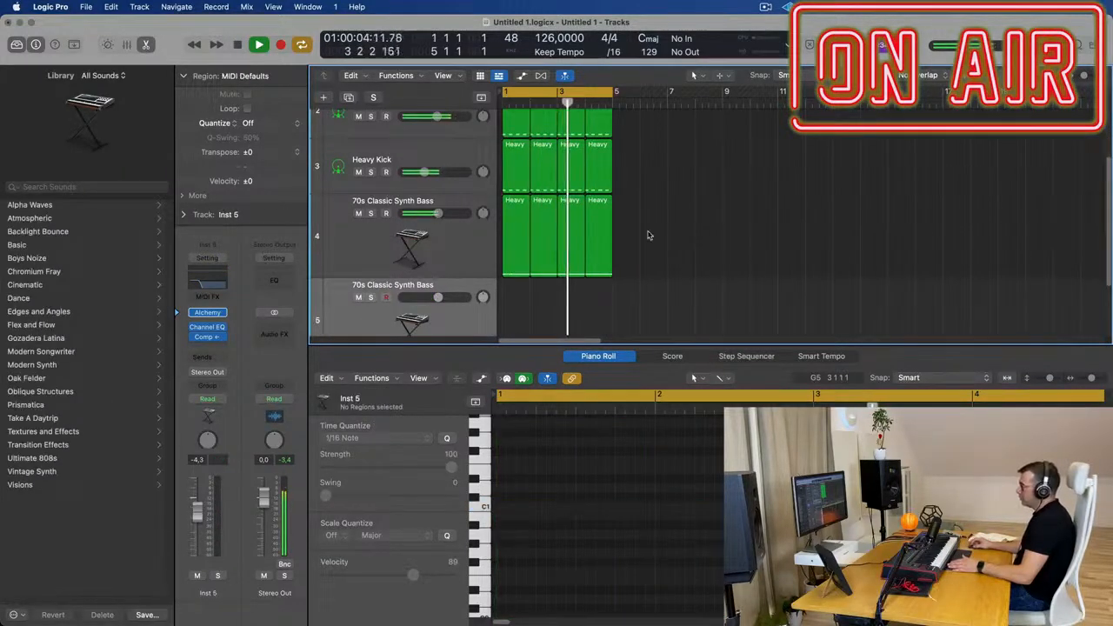
pyautogui.moveTo(518, 228); pyautogui.dragTo(516, 309)
pyautogui.press('space')
# - Shorten the moved region's long C1 note and repeat it as sixteen consecutive 1/16 notes filling the bar
pyautogui.click(571, 505)
pyautogui.moveTo(651, 507); pyautogui.dragTo(511, 514)
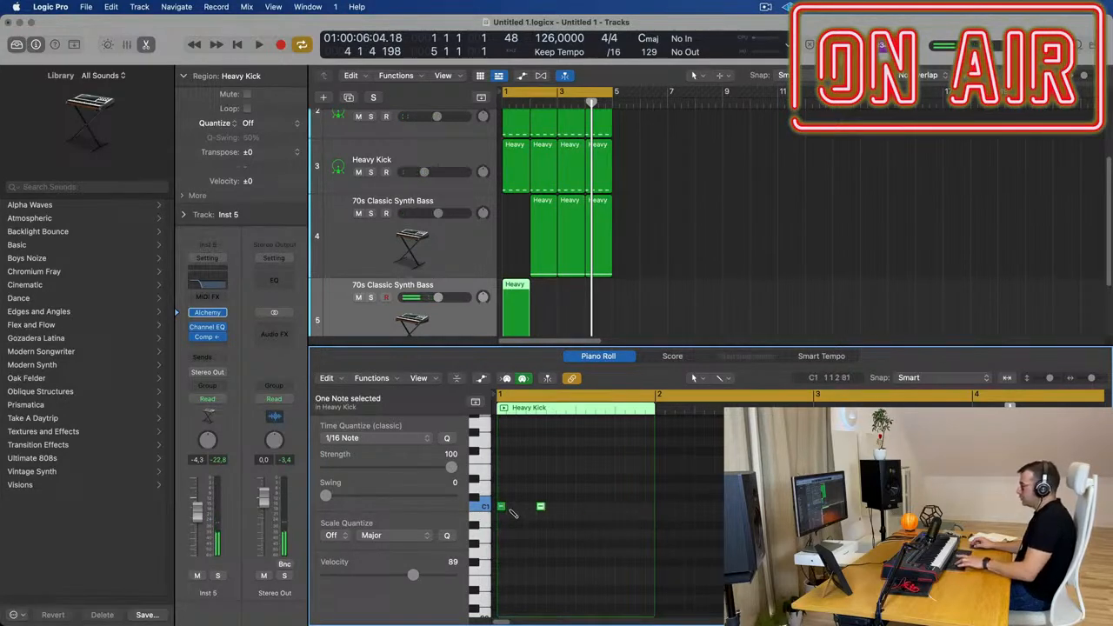
pyautogui.press('super+a')
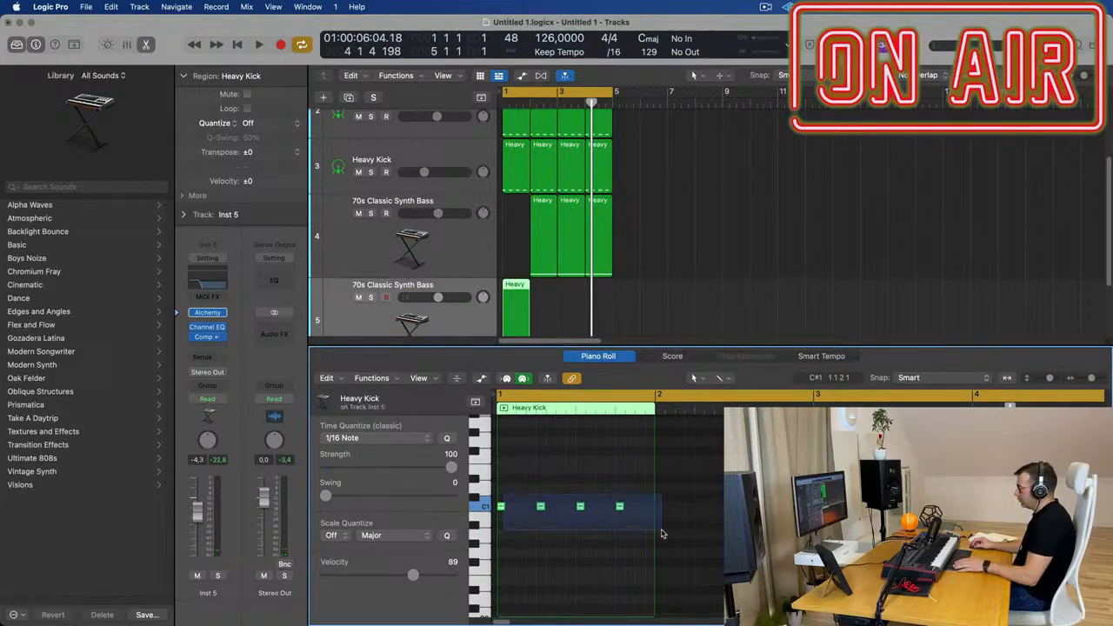
pyautogui.press('z')
pyautogui.moveTo(519, 510); pyautogui.dragTo(608, 513)
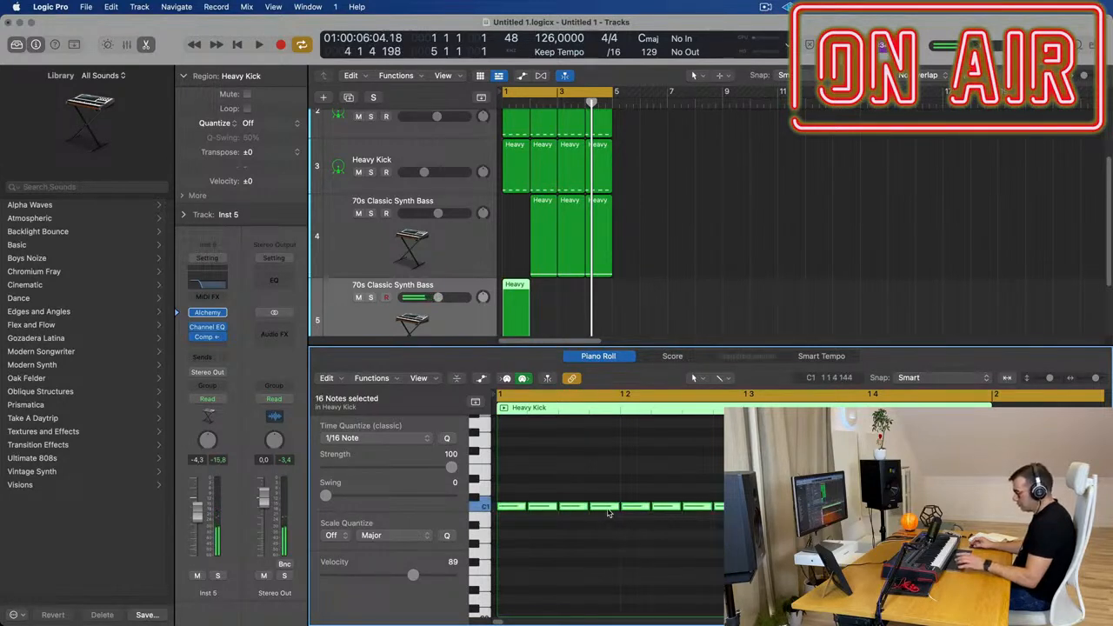
# - Copy the original bass track's second region into its empty first bar and play the result
pyautogui.moveTo(549, 234); pyautogui.dragTo(517, 202)
pyautogui.press('space')
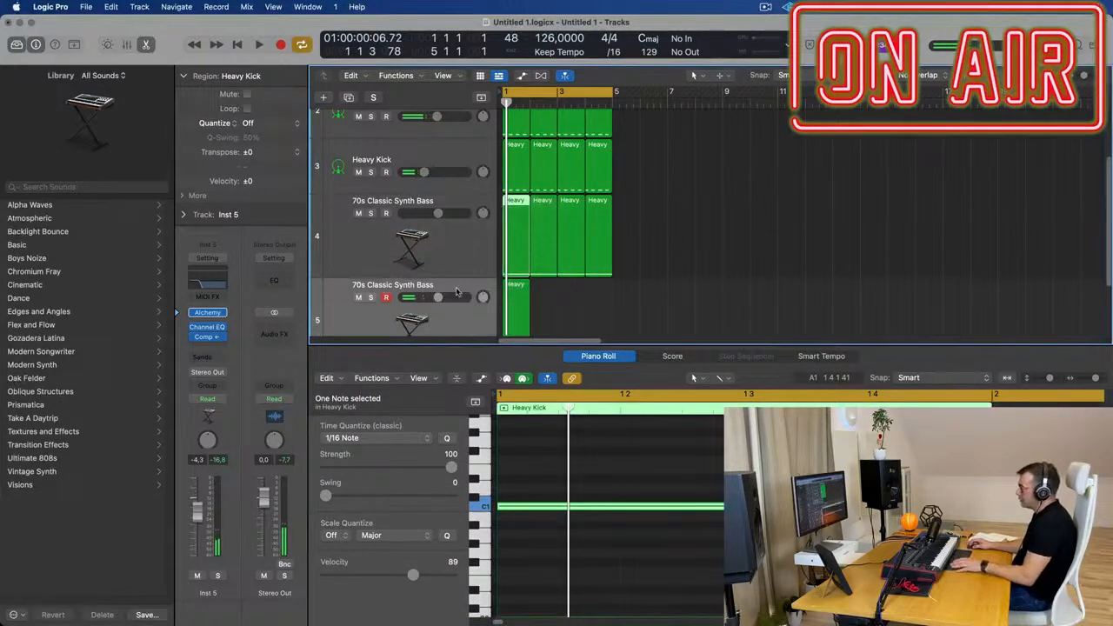
pyautogui.press('super+Left')
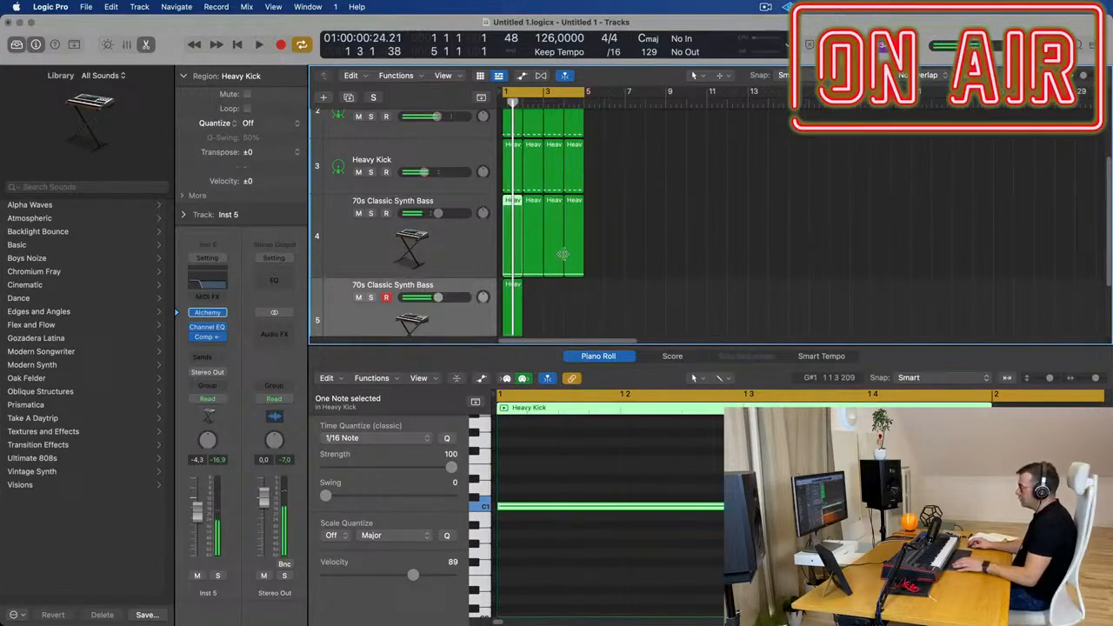
# - Open up the low-pass filter in the duplicated bass track's Channel EQ to about 20 kHz
pyautogui.click(505, 302)
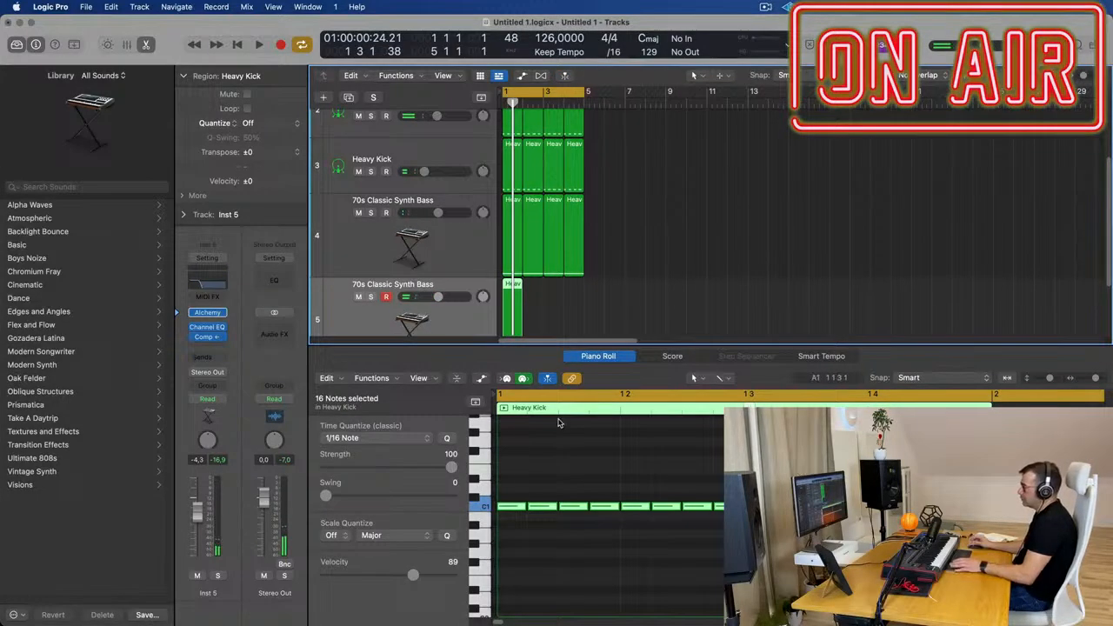
pyautogui.scroll(-2, 449, 324)
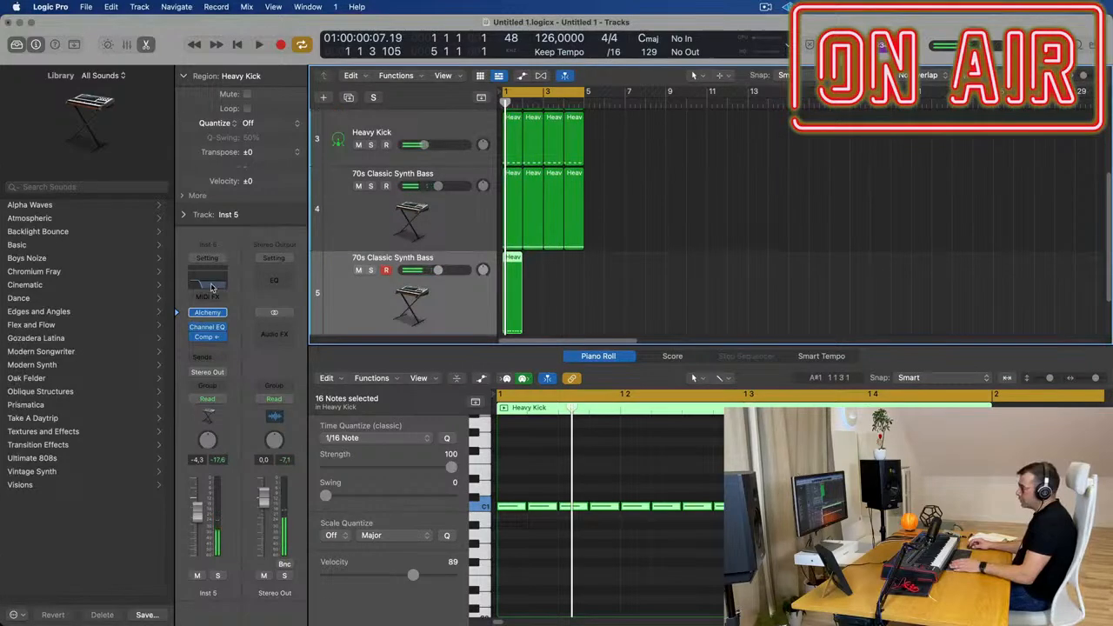
pyautogui.click(210, 285)
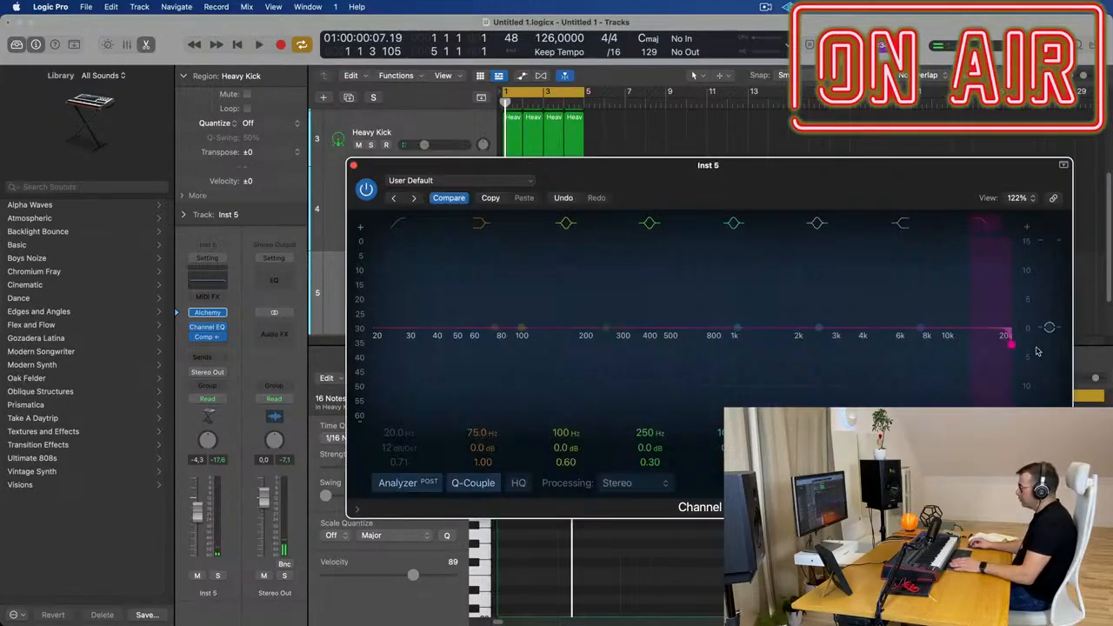
pyautogui.click(353, 166)
pyautogui.press('space')
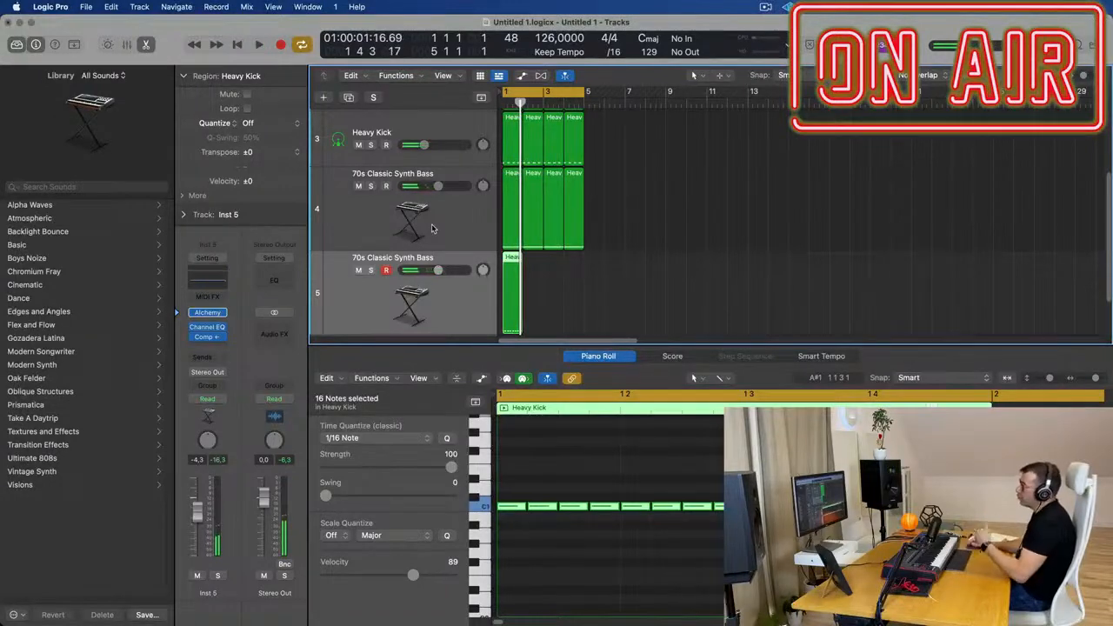
# - Mute the original bass track and repeat the sixteenth-note bass region three times to fill the four-bar loop
pyautogui.click(454, 219)
pyautogui.click(441, 298)
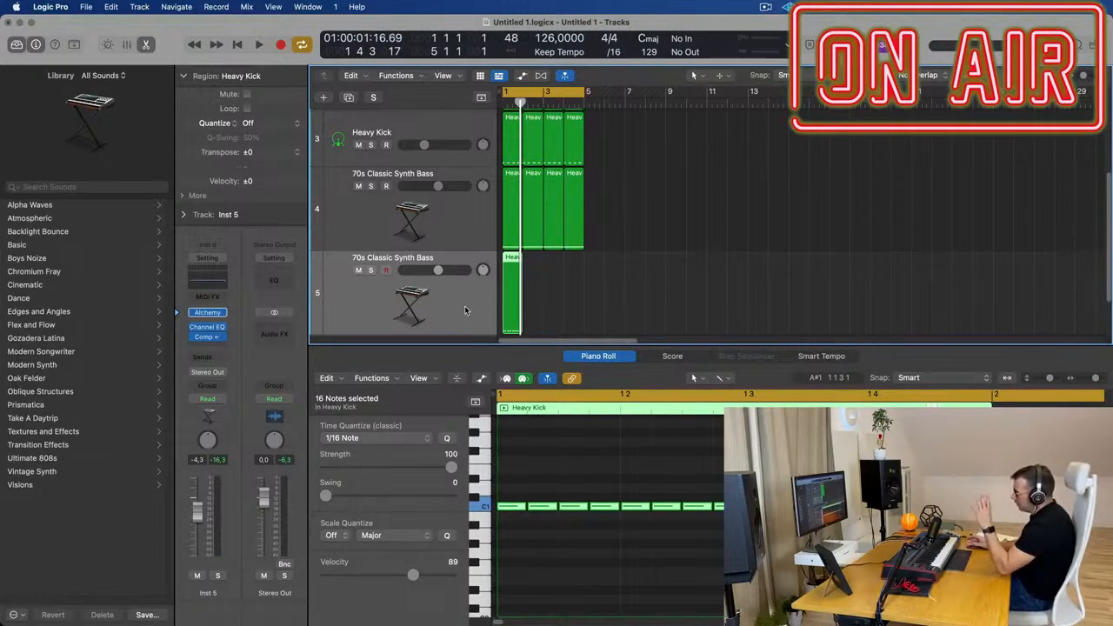
pyautogui.click(357, 186)
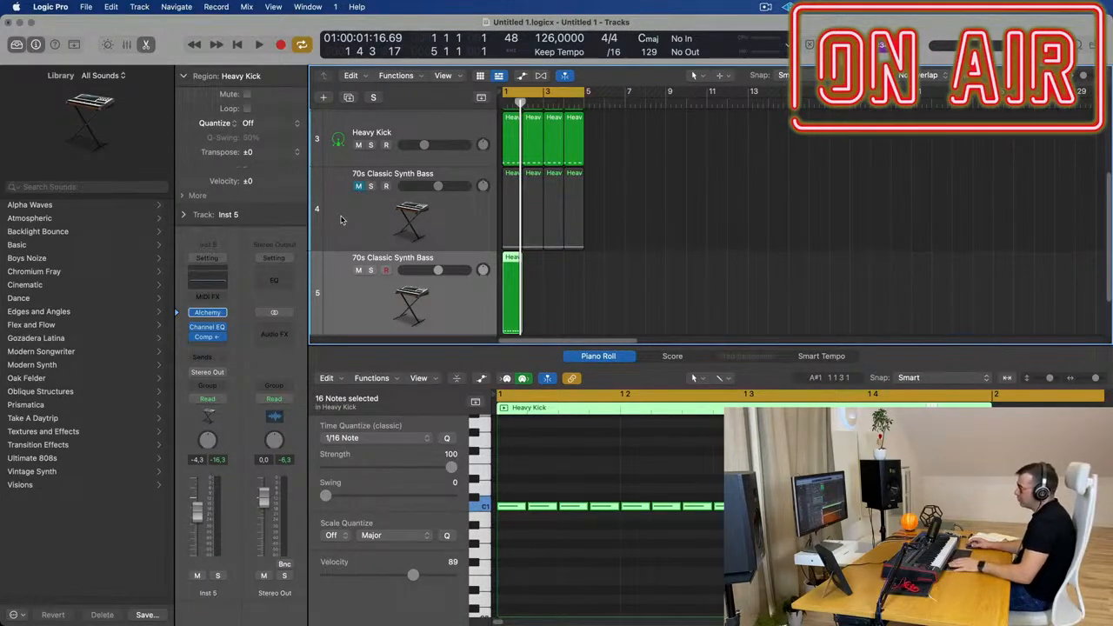
pyautogui.press('space')
pyautogui.press('super+r')
pyautogui.press('super+r')
pyautogui.press('super+r')
pyautogui.click(464, 312)
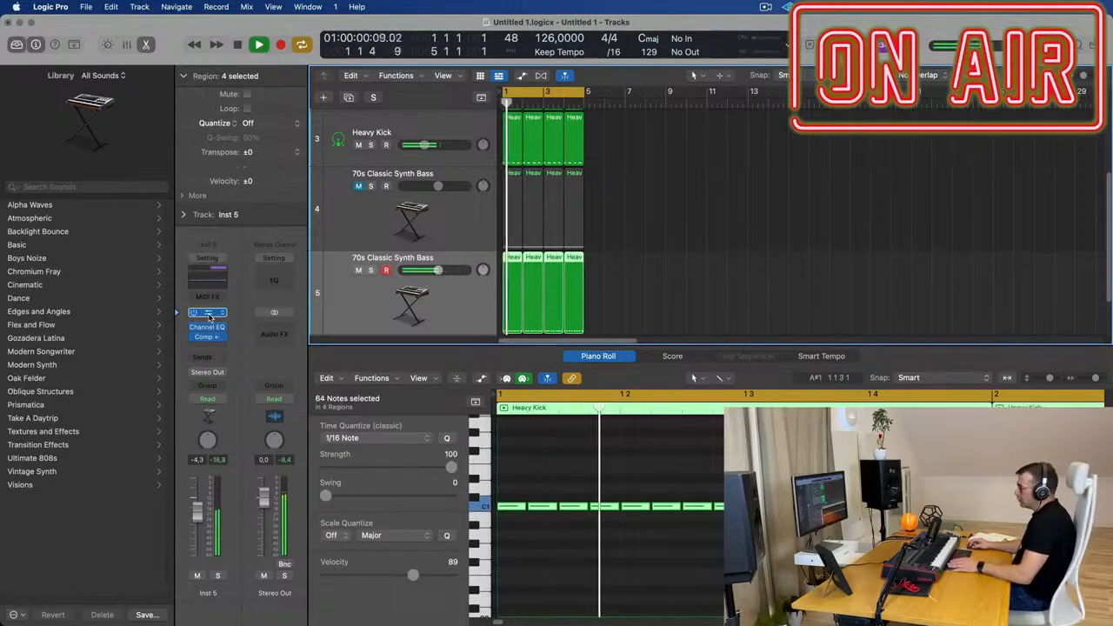
# - Show the preset browser in the duplicated bass track's Alchemy and set its Cutoff to about 12.3 %
pyautogui.click(208, 313)
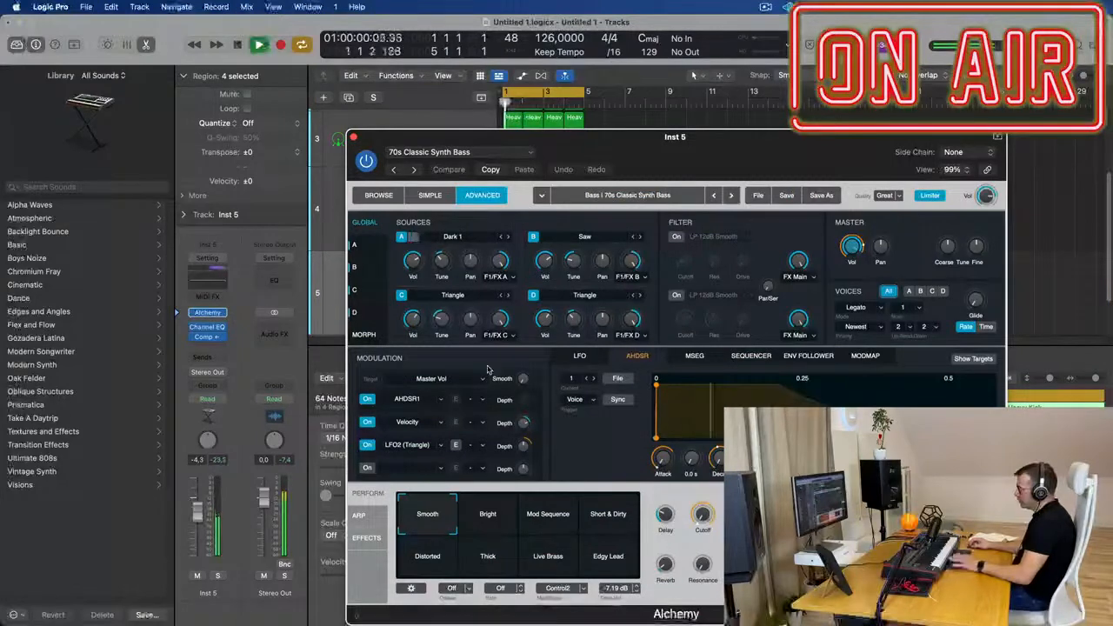
pyautogui.click(379, 196)
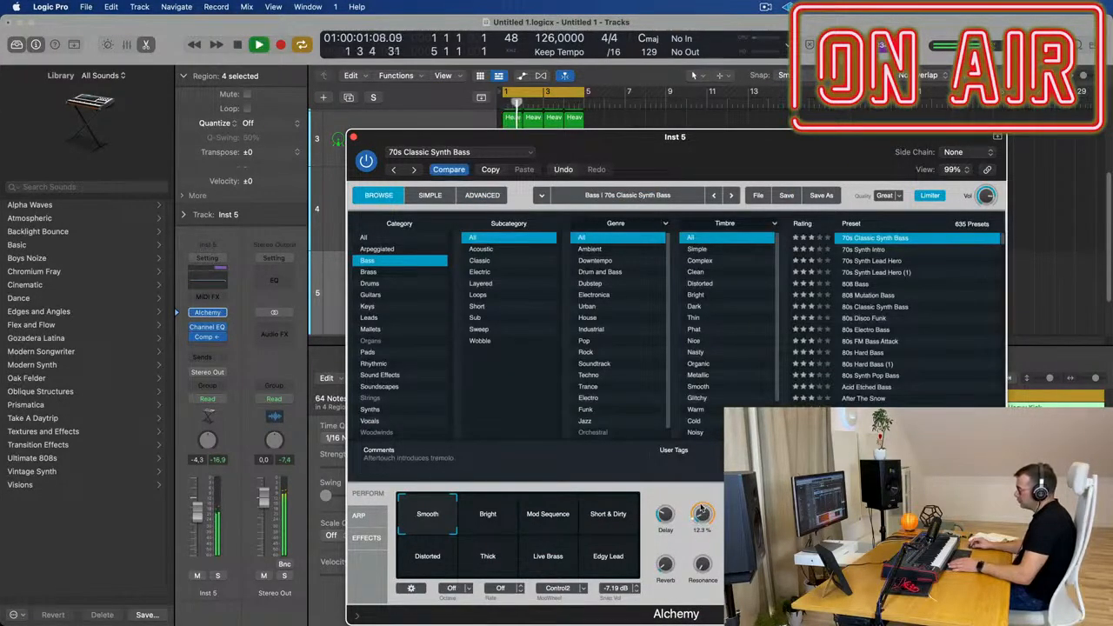
pyautogui.moveTo(723, 163); pyautogui.dragTo(1075, 134)
# - Select all the sixteenth bass notes, transpose them up an octave, and play the loop
pyautogui.press('space')
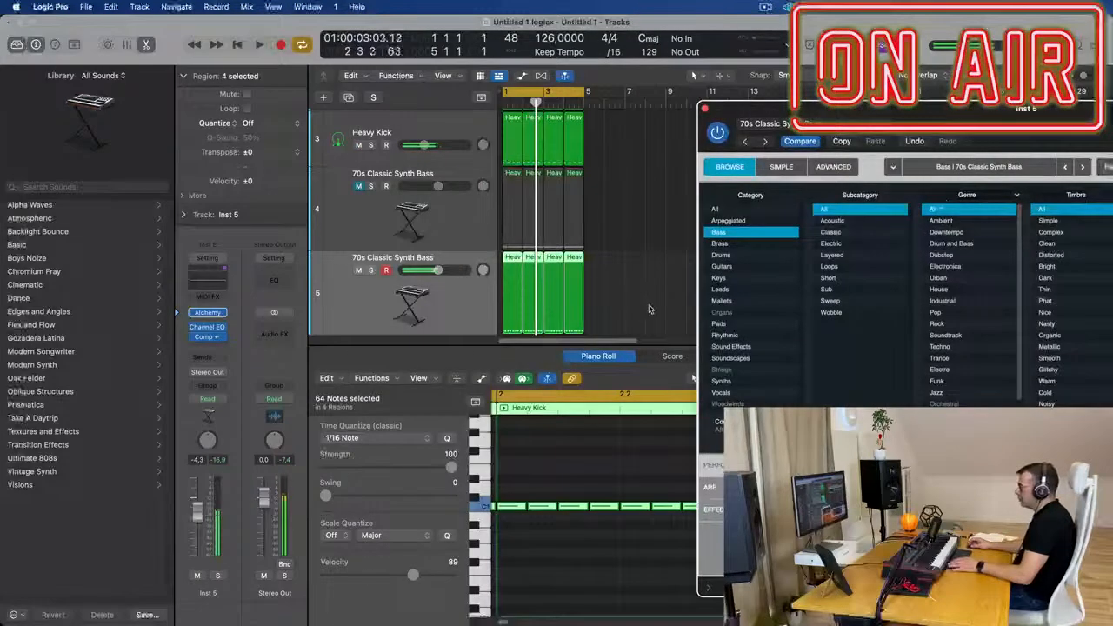
pyautogui.click(568, 483)
pyautogui.press('super+a')
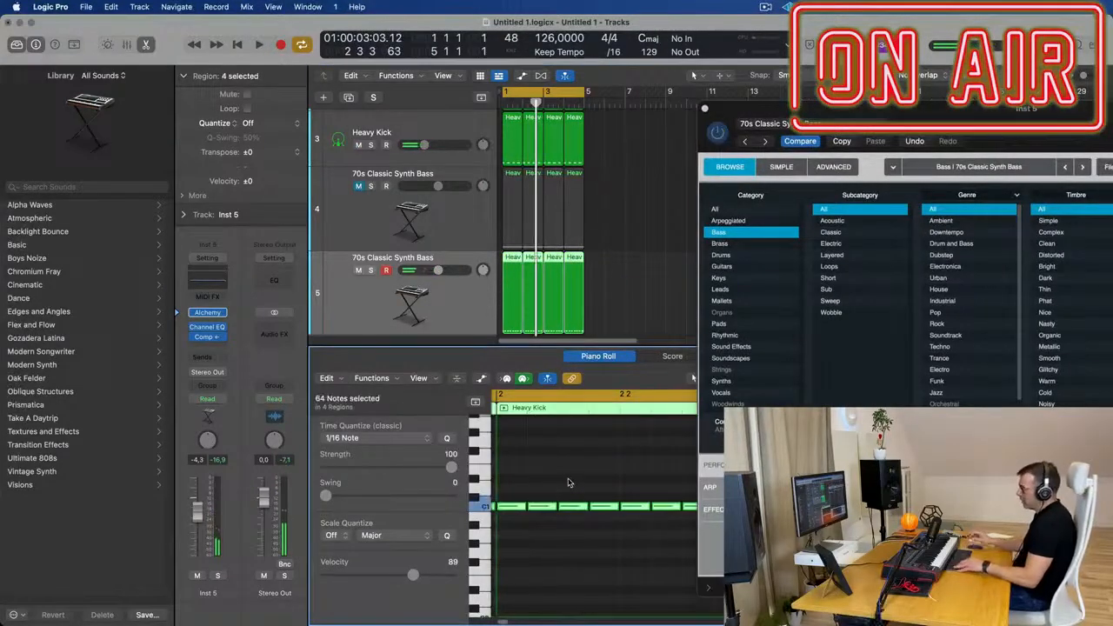
pyautogui.press('Delete')
pyautogui.press('space')
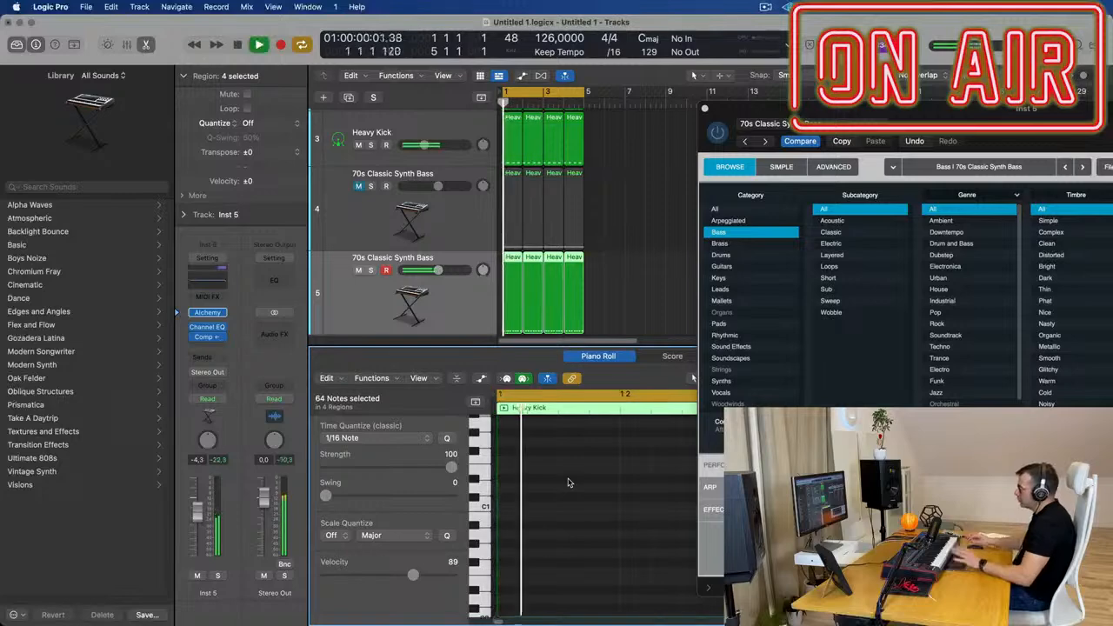
# - Audition Alchemy's performance snapshots on the duplicated bass track and settle on Smooth
pyautogui.moveTo(1017, 109); pyautogui.dragTo(786, 129)
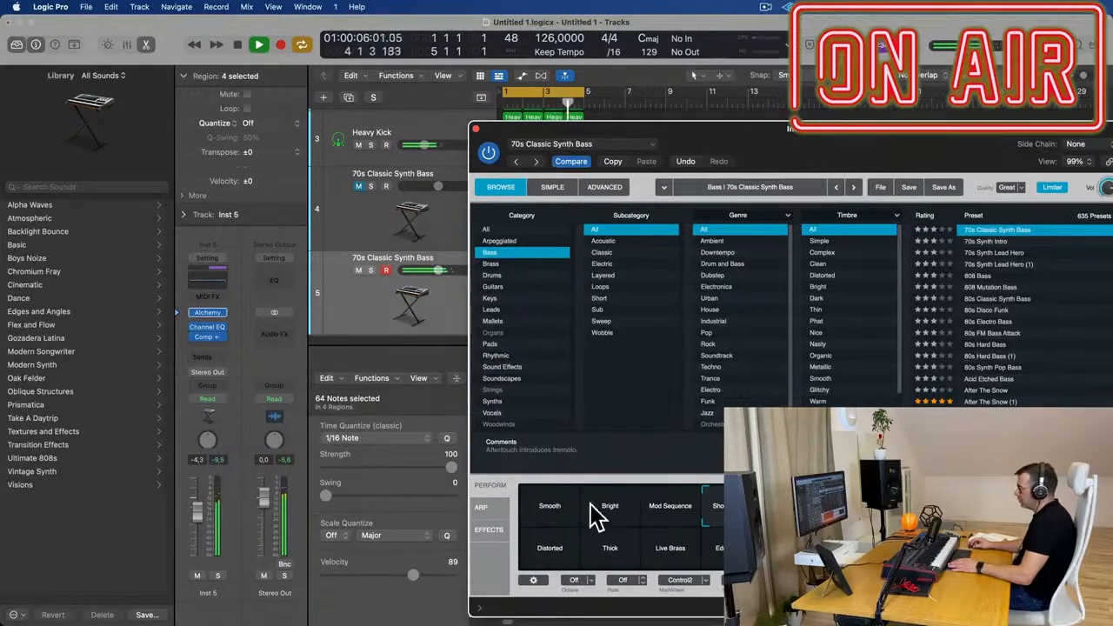
pyautogui.click(561, 501)
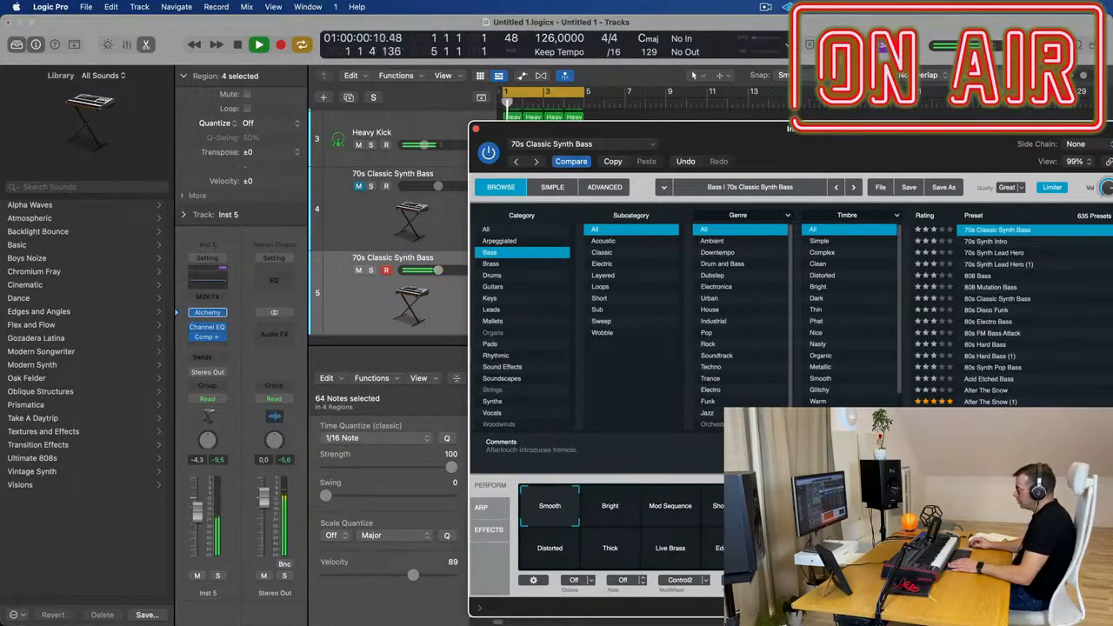
pyautogui.moveTo(696, 129); pyautogui.dragTo(492, 78)
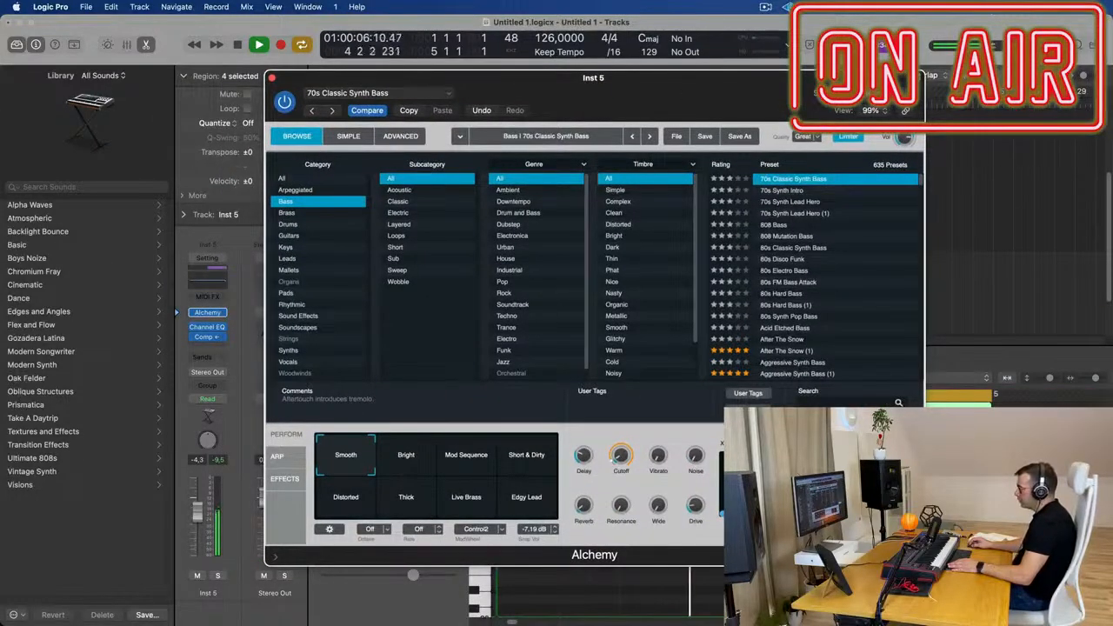
# - Raise the duplicated bass track's volume to -3.7 dB and set Alchemy's Cutoff to about 10.8 % while listening with the kicks
pyautogui.moveTo(553, 90)
pyautogui.mouseDown()
pyautogui.moveTo(984, 82)
pyautogui.moveTo(564, 80)
pyautogui.mouseUp()
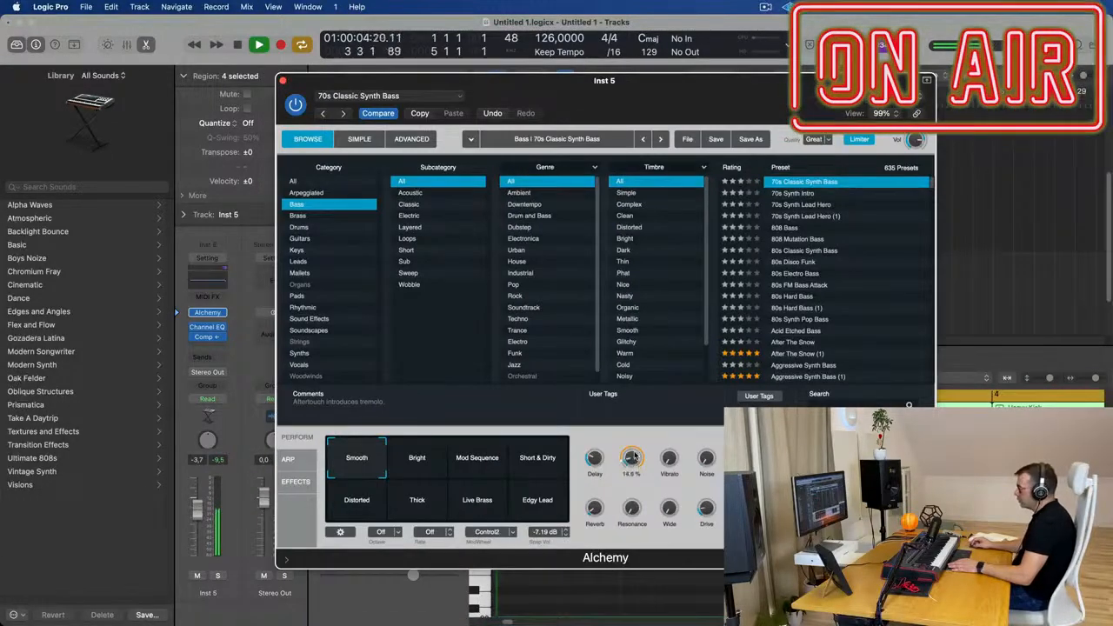
pyautogui.moveTo(636, 441); pyautogui.dragTo(638, 426)
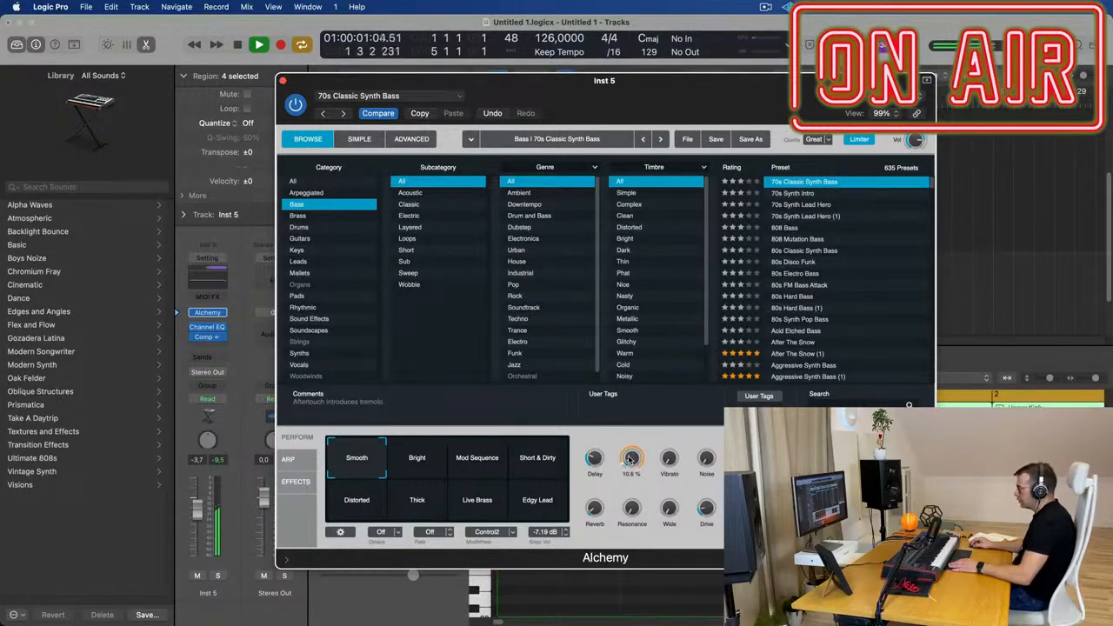
pyautogui.moveTo(656, 91); pyautogui.dragTo(971, 164)
pyautogui.scroll(3, 540, 217)
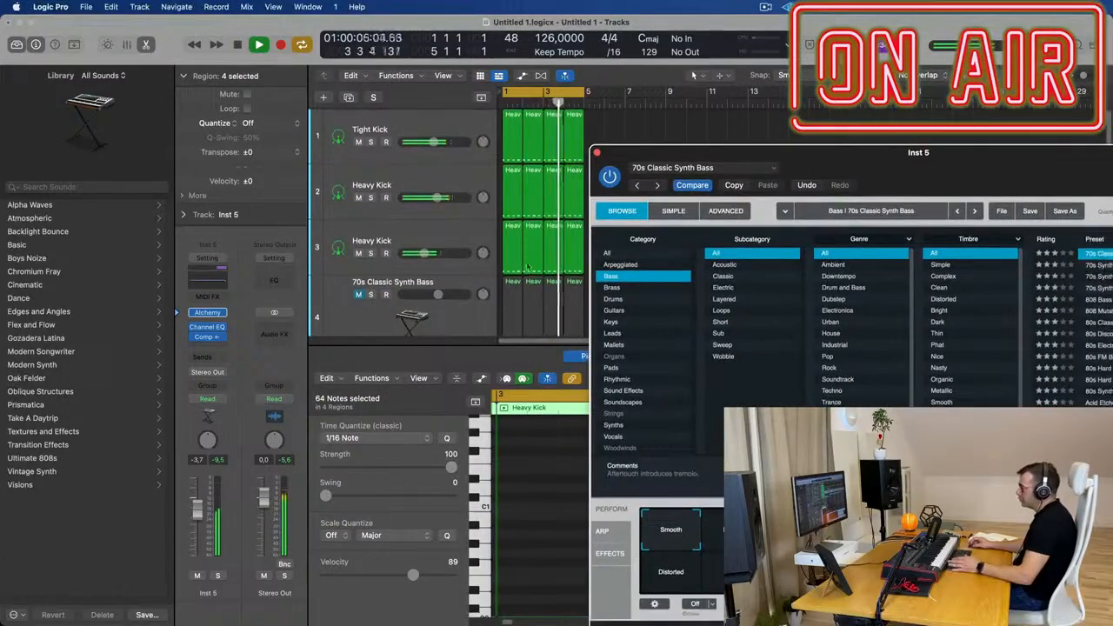
# - In Alchemy's advanced view, audition other waveforms for source A, including Sine and Square, and return to Big and Dirty
pyautogui.moveTo(891, 154); pyautogui.dragTo(808, 124)
pyautogui.moveTo(911, 145); pyautogui.dragTo(729, 97)
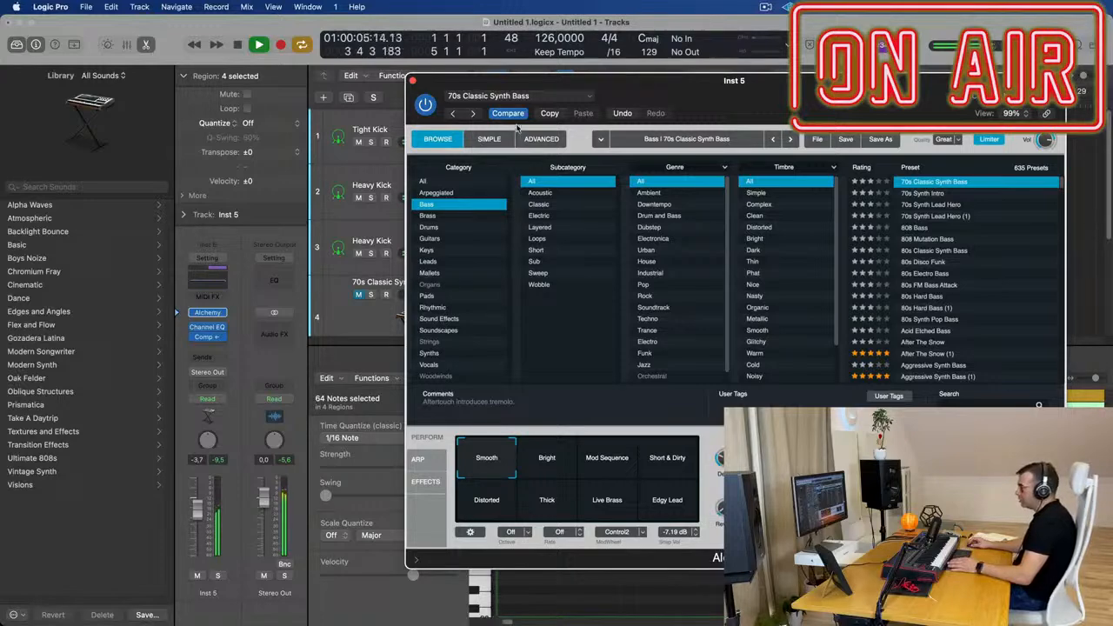
pyautogui.click(539, 139)
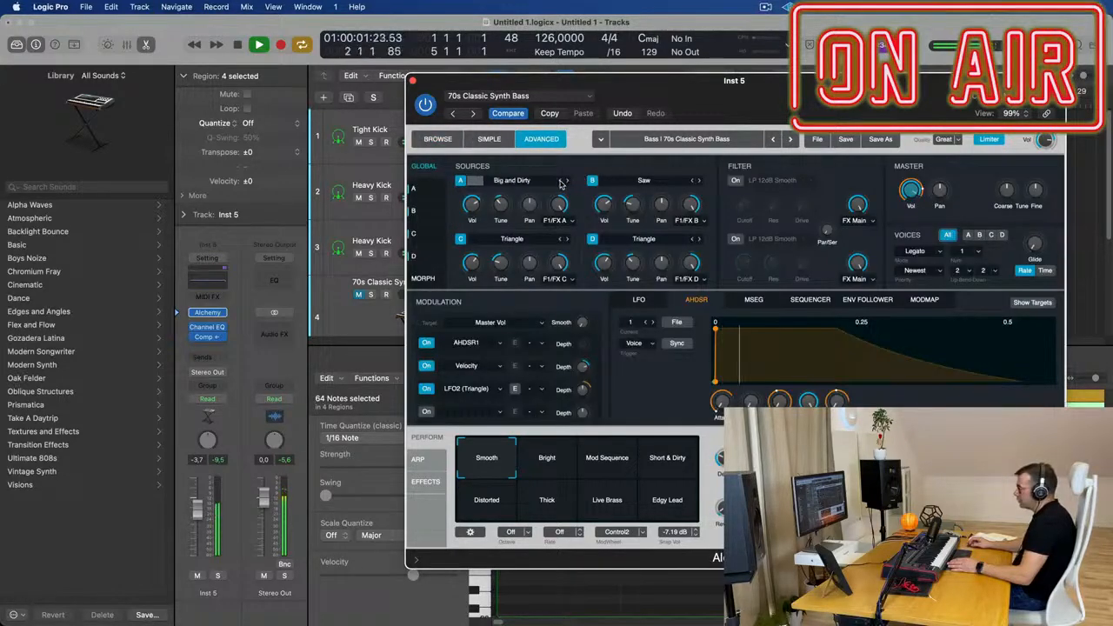
pyautogui.moveTo(757, 87); pyautogui.dragTo(675, 145)
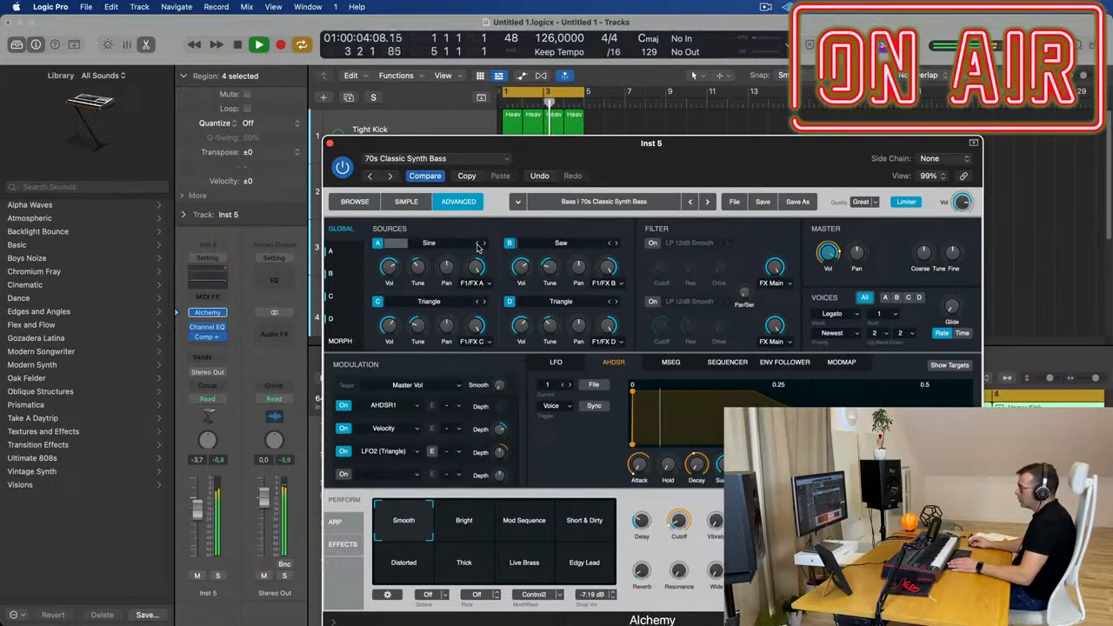
pyautogui.click(484, 245)
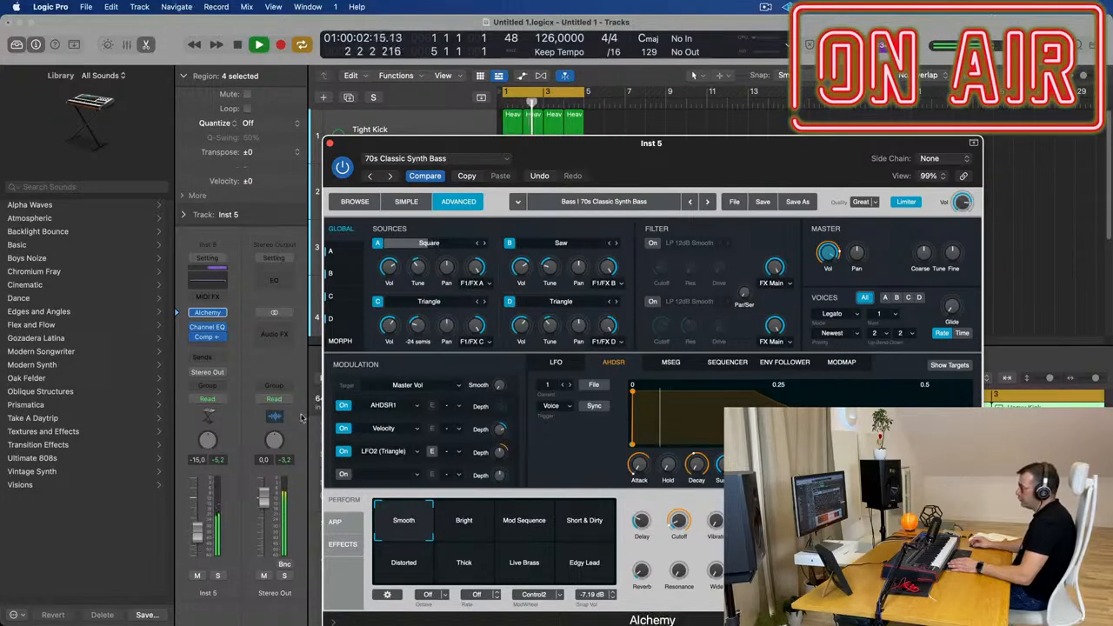
pyautogui.click(222, 512)
pyautogui.click(485, 245)
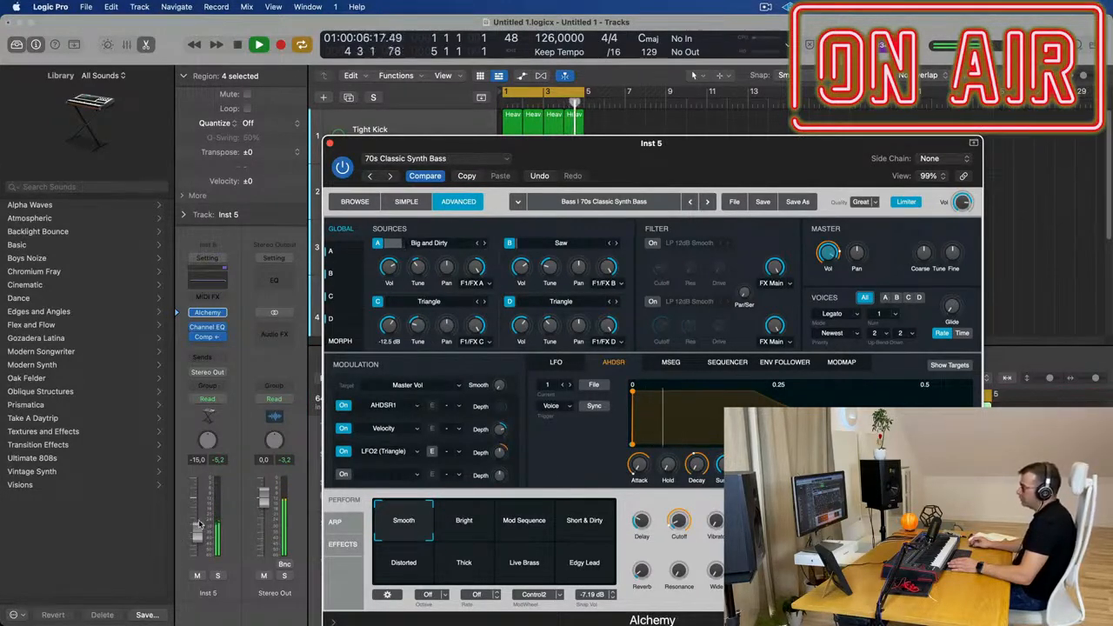
# - Set the duplicated bass track's volume to -6.0 dB, set Alchemy's Cutoff to about 11.6 %, and close the Alchemy window
pyautogui.click(693, 75)
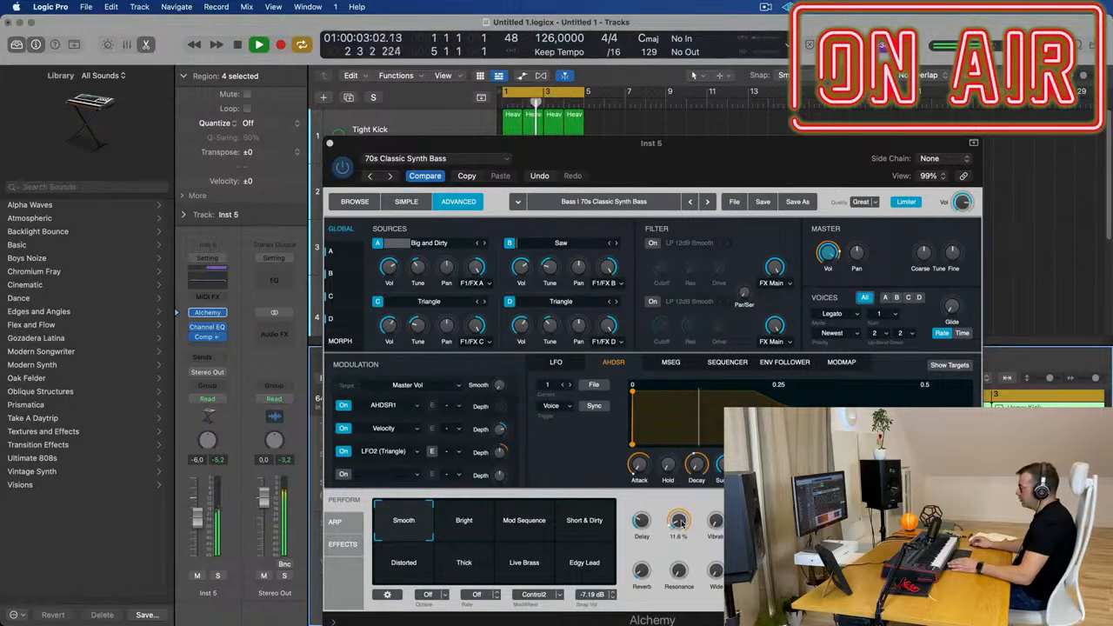
pyautogui.moveTo(678, 521); pyautogui.dragTo(682, 513)
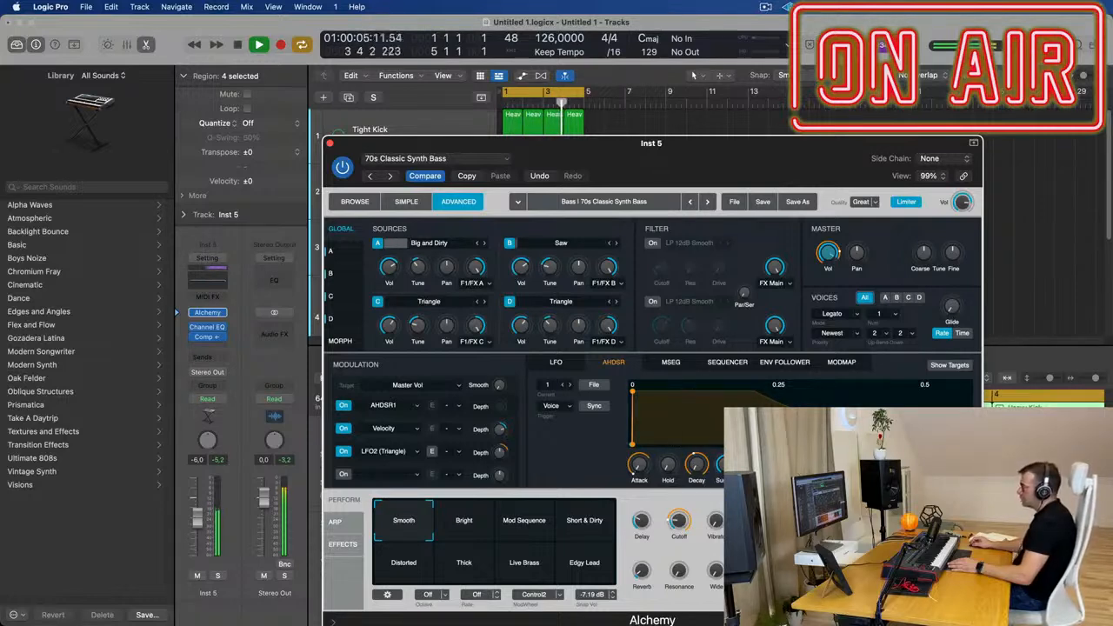
pyautogui.moveTo(737, 227); pyautogui.dragTo(658, 189)
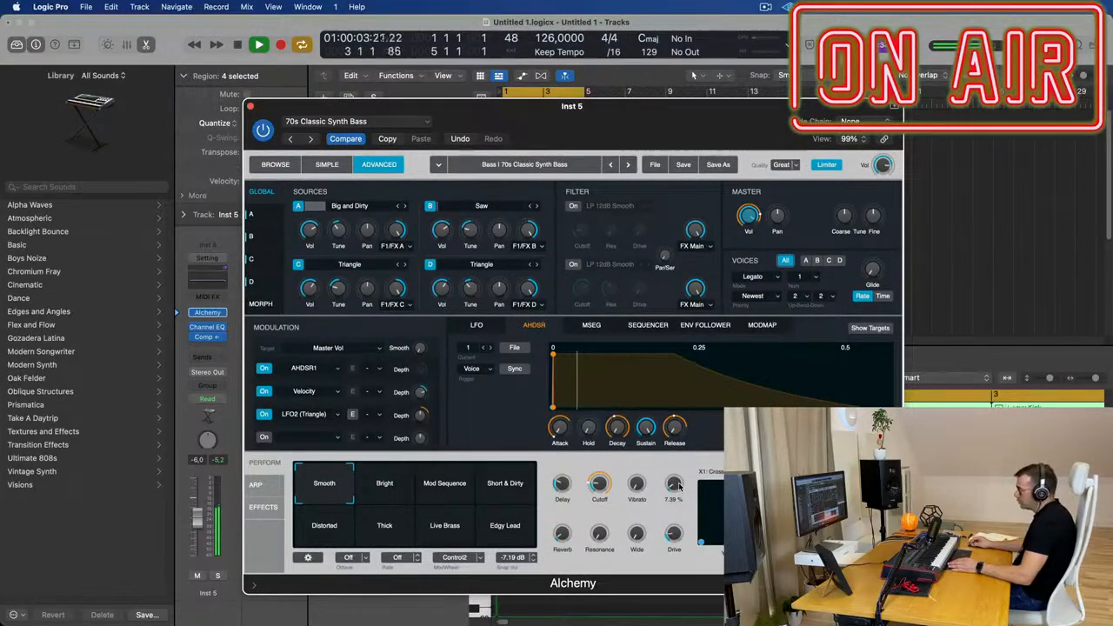
pyautogui.click(251, 106)
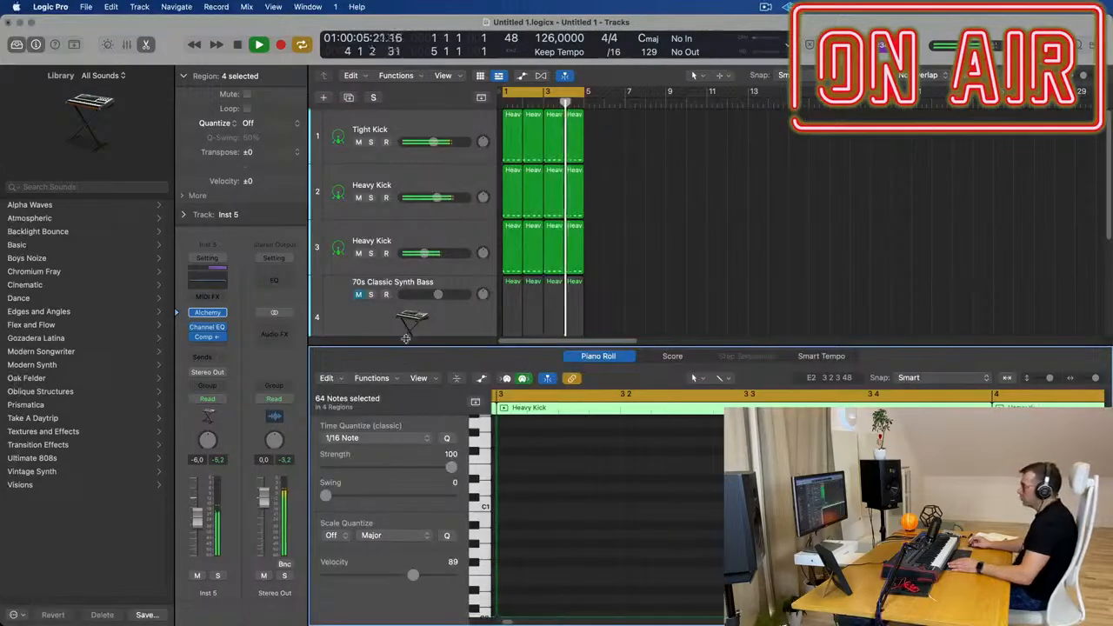
# - Unmute the first bass track and listen to both basses together with the kicks
pyautogui.keyDown('ctrl'); pyautogui.keyDown('alt'); pyautogui.click(679, 239); pyautogui.keyUp('alt'); pyautogui.keyUp('ctrl')
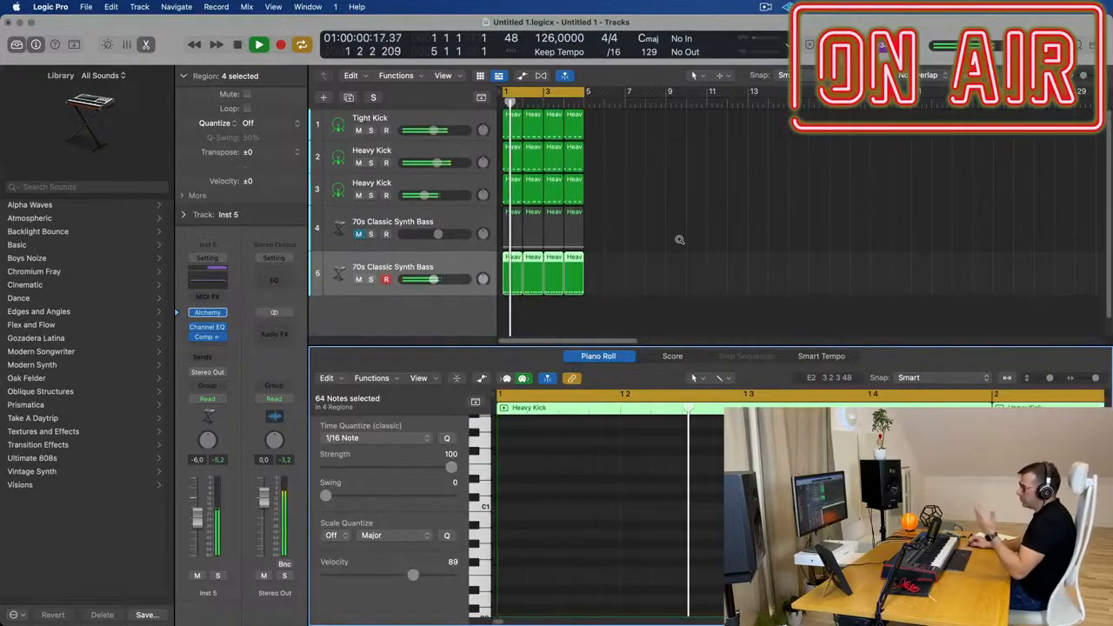
pyautogui.click(358, 234)
pyautogui.click(339, 244)
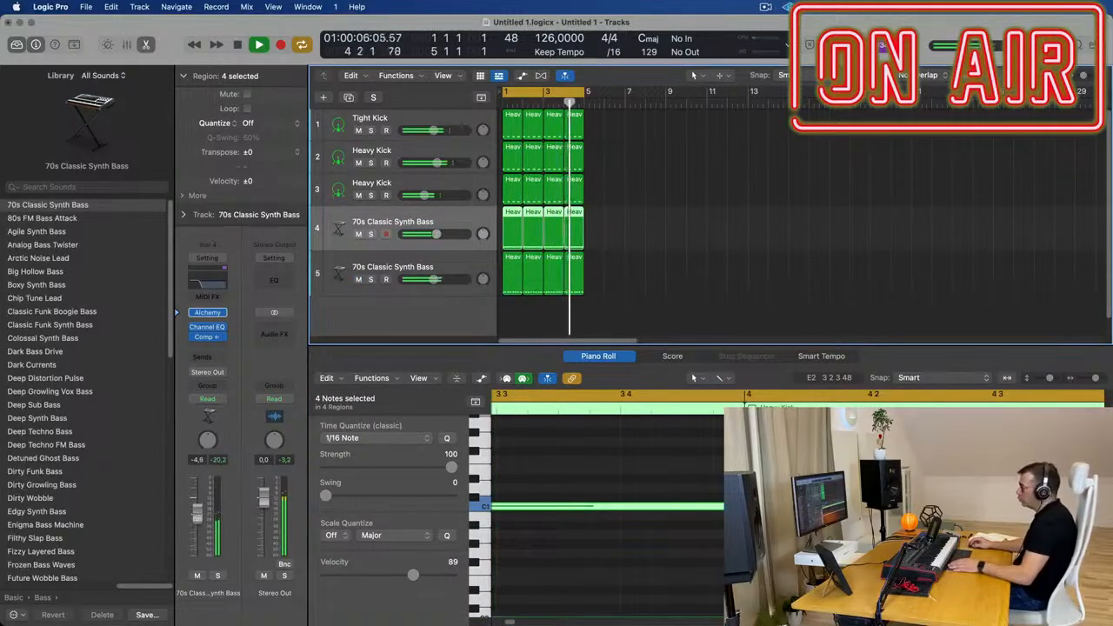
pyautogui.click(713, 296)
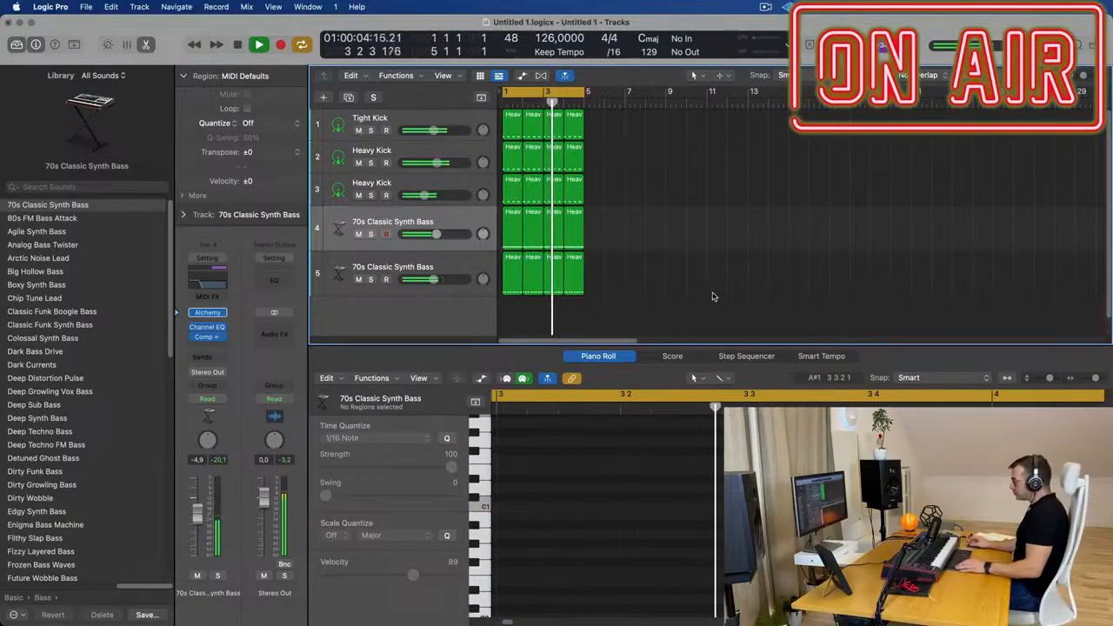
pyautogui.scroll(5, 660, 270)
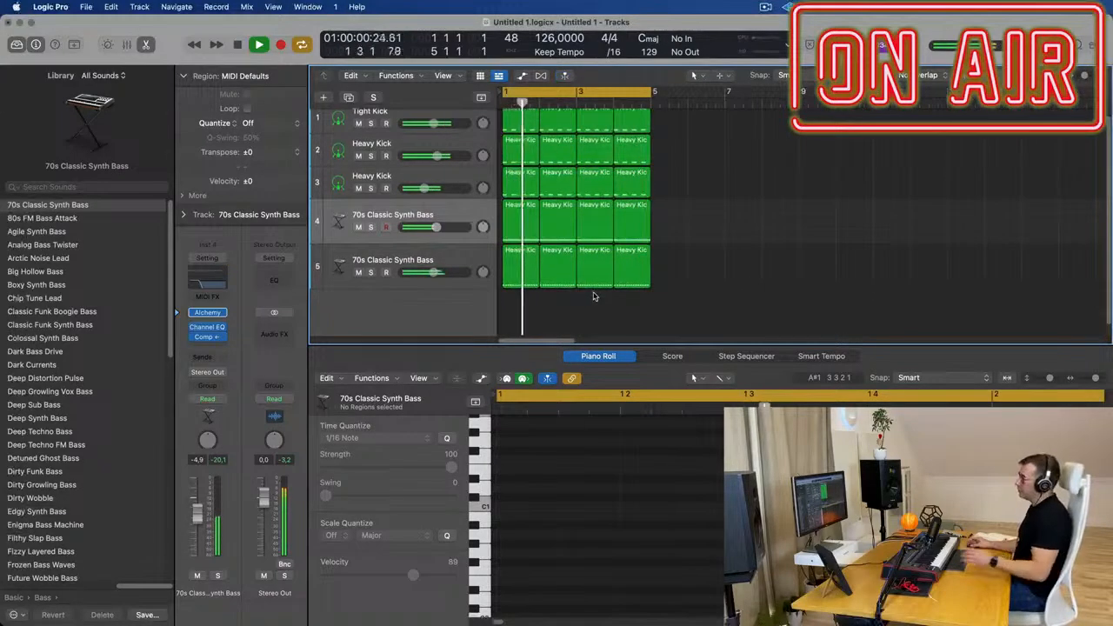
pyautogui.scroll(3, 600, 299)
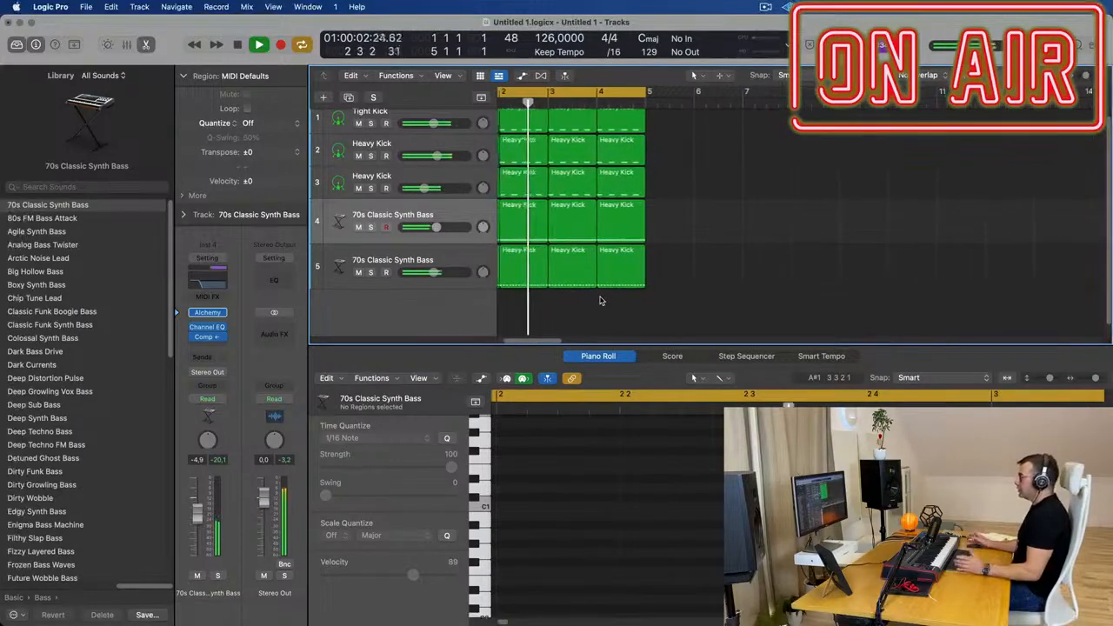
pyautogui.scroll(-3, 611, 299)
# - Duplicate the sixteenth-note bass track with its plug-in settings as a new empty track
pyautogui.click(437, 259)
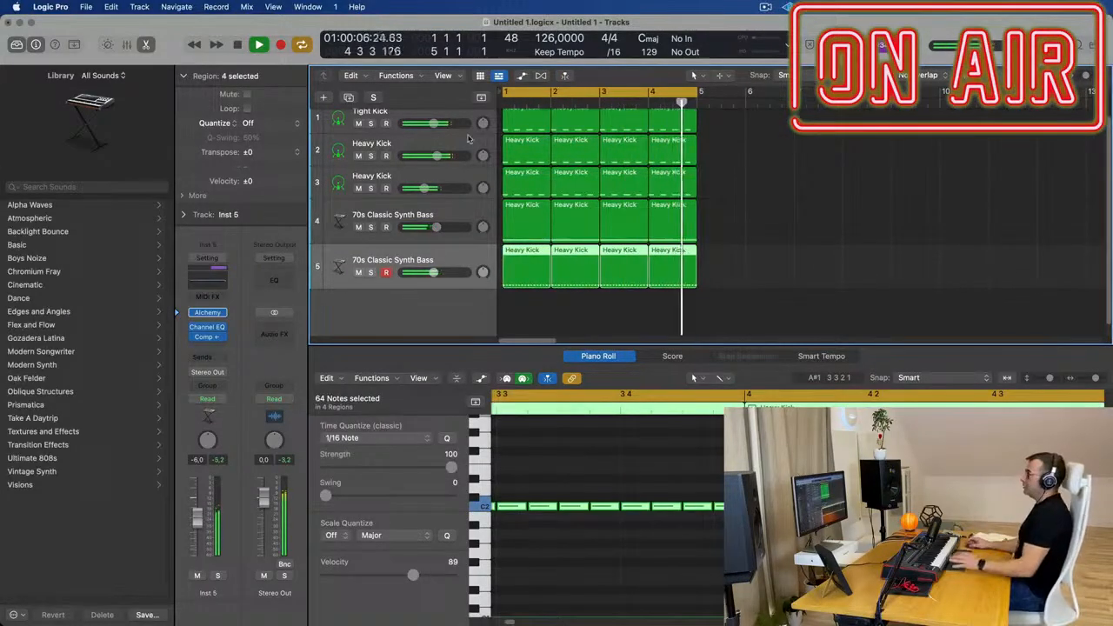
pyautogui.press('super+d')
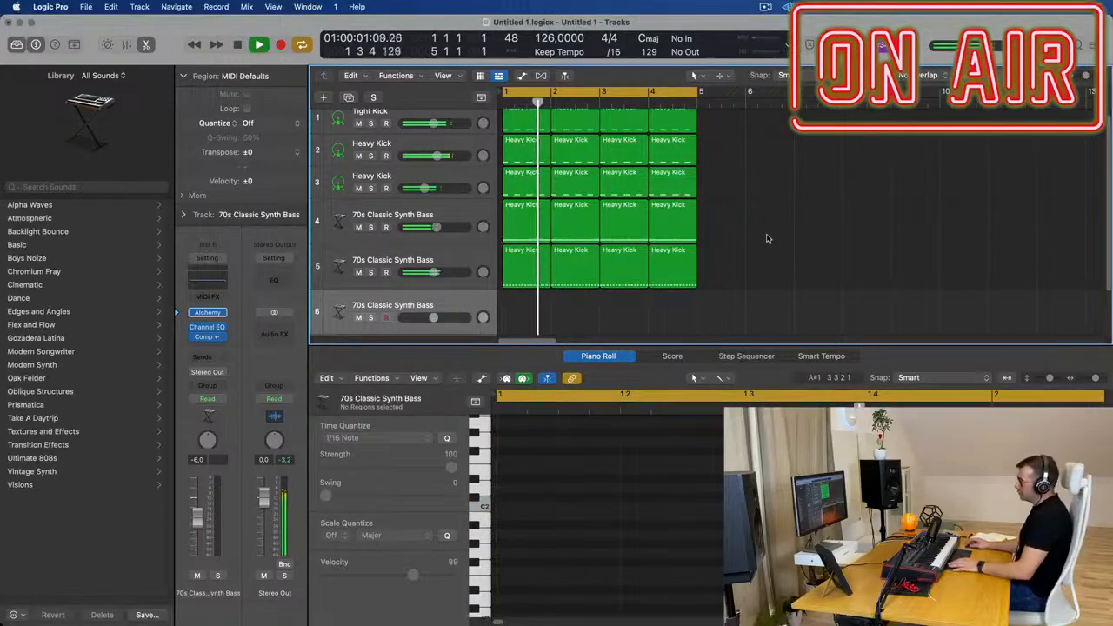
pyautogui.click(541, 259)
pyautogui.click(470, 309)
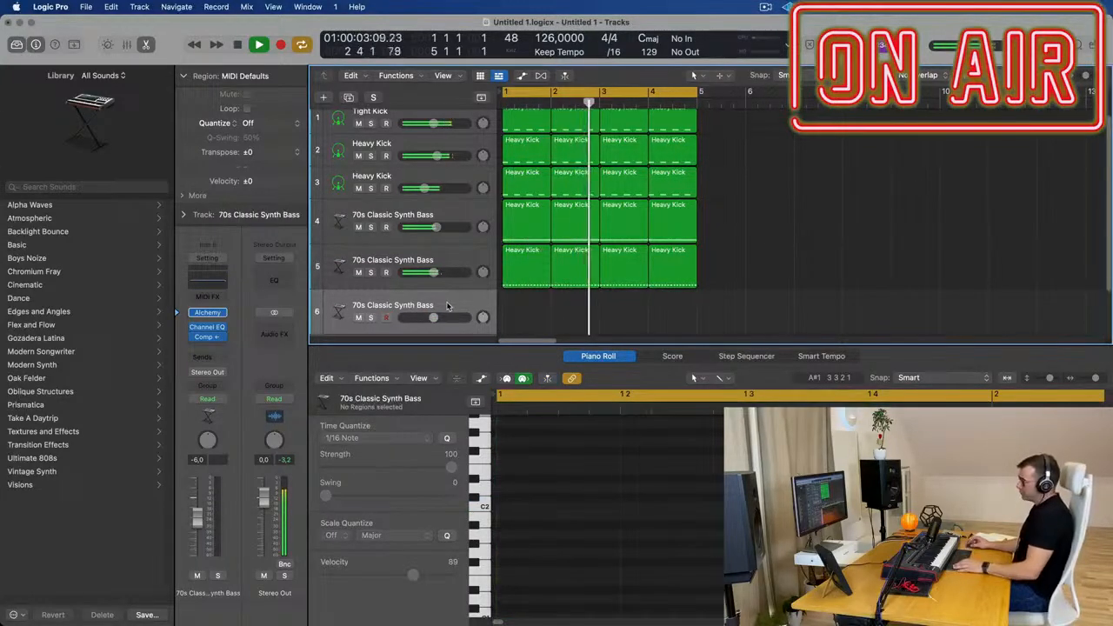
# - Duplicate the third kick track with its settings and copy its first one-bar region onto the new track
pyautogui.click(475, 175)
pyautogui.press('super+d')
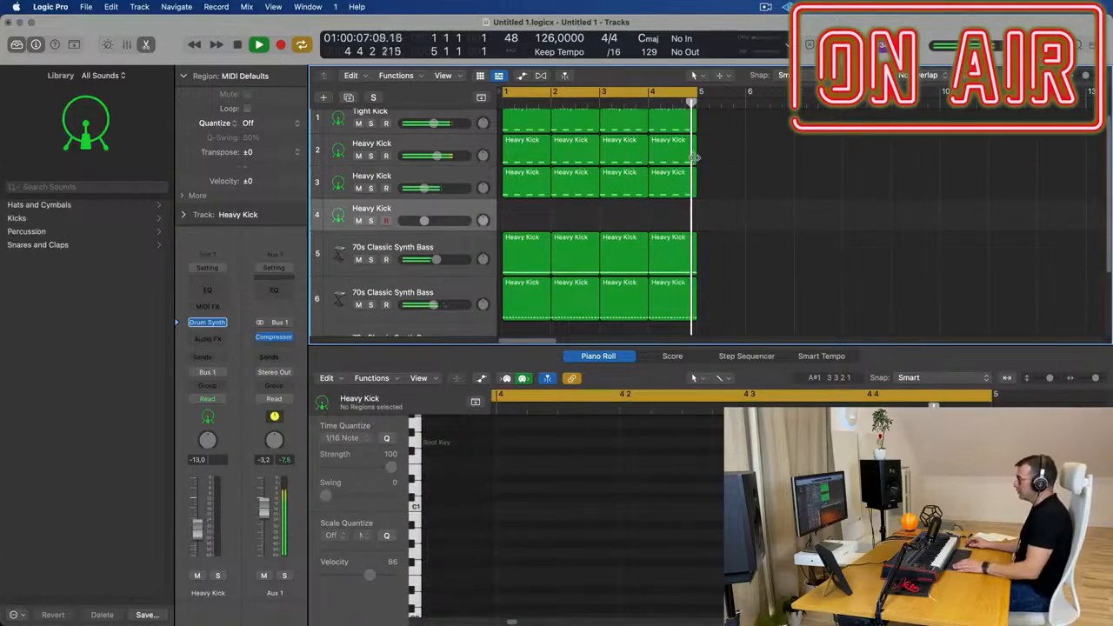
pyautogui.moveTo(521, 184); pyautogui.dragTo(525, 216)
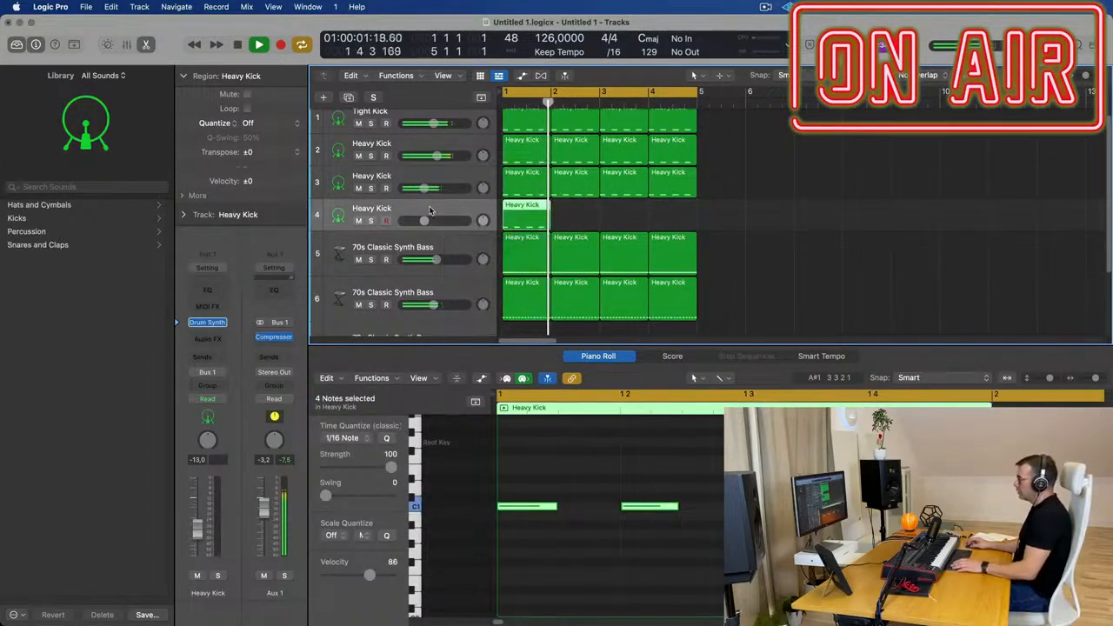
# - Switch the new track's Drum Synth from Kicks to Percussion with the Deep Tom sound
pyautogui.click(208, 322)
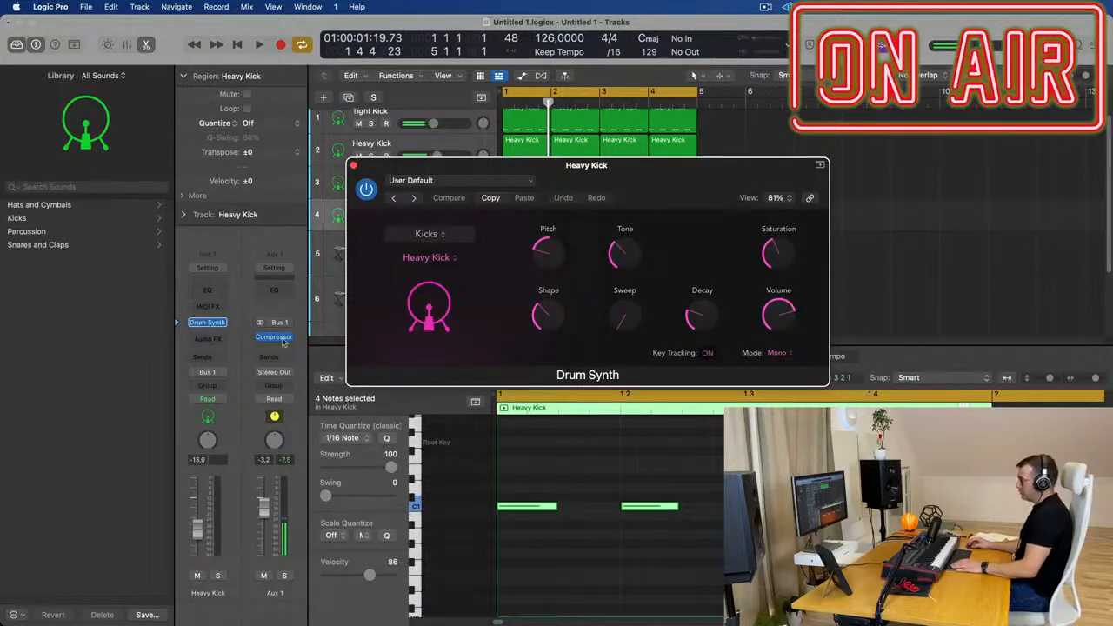
pyautogui.click(432, 234)
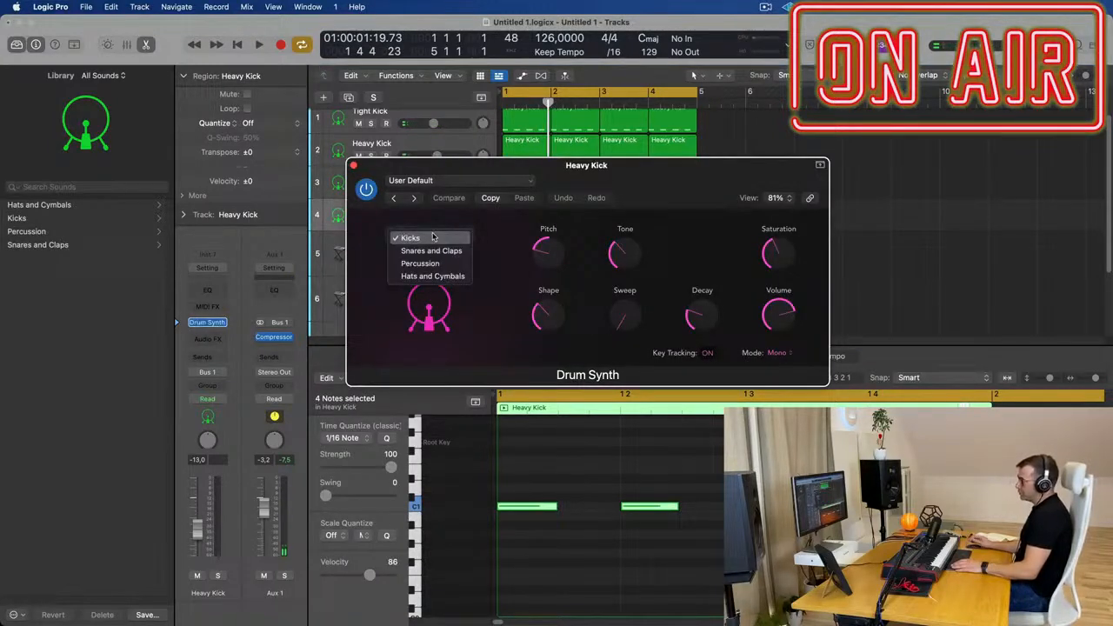
pyautogui.click(420, 262)
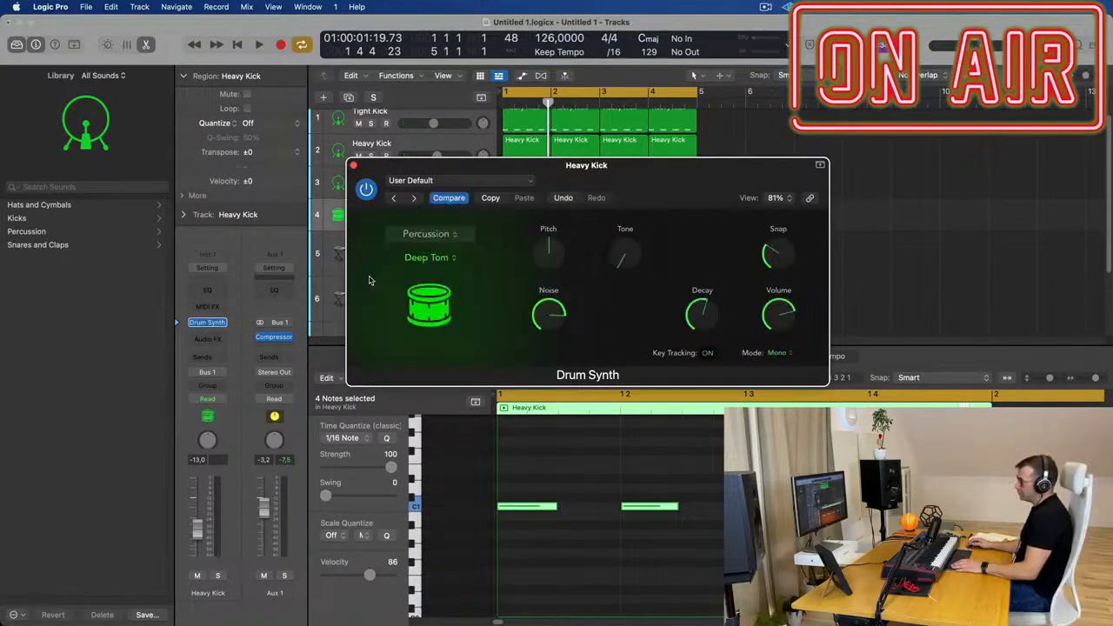
pyautogui.click(428, 261)
pyautogui.click(474, 268)
pyautogui.moveTo(586, 165); pyautogui.dragTo(618, 303)
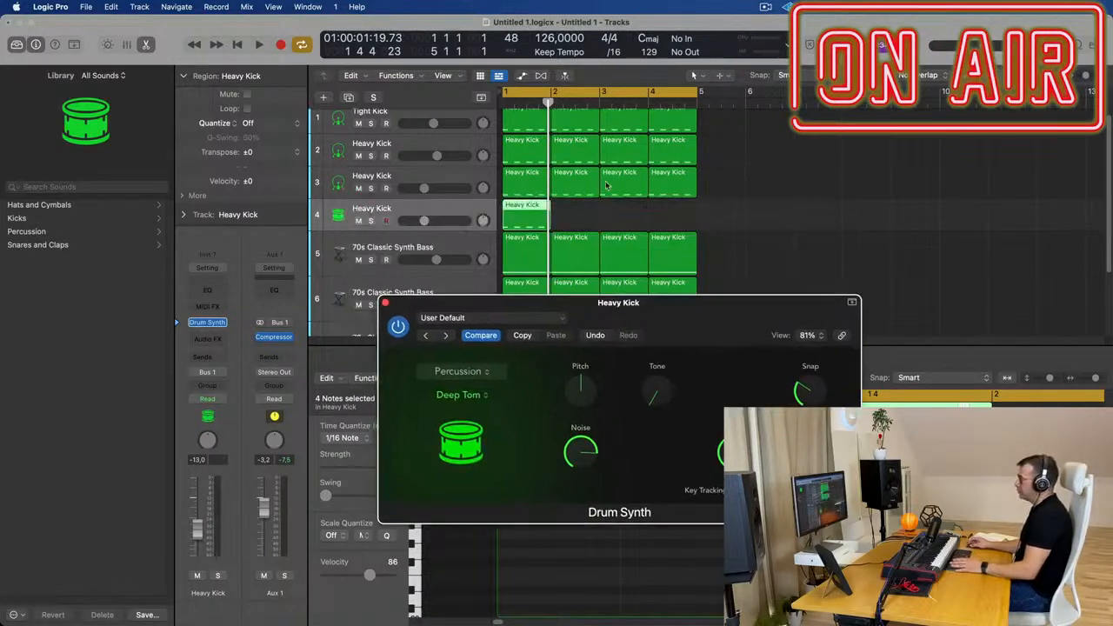
# - Open the copied region on the tom track in the Piano Roll and shorten all four notes together
pyautogui.doubleClick(527, 207)
pyautogui.doubleClick(521, 211)
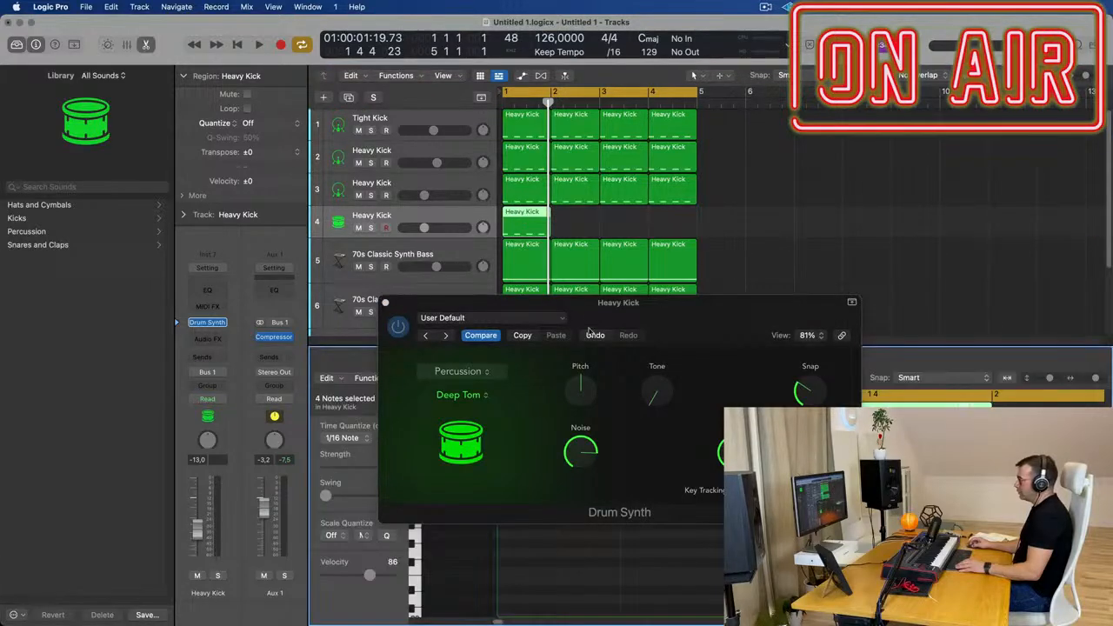
pyautogui.moveTo(487, 303); pyautogui.dragTo(1002, 163)
pyautogui.click(495, 459)
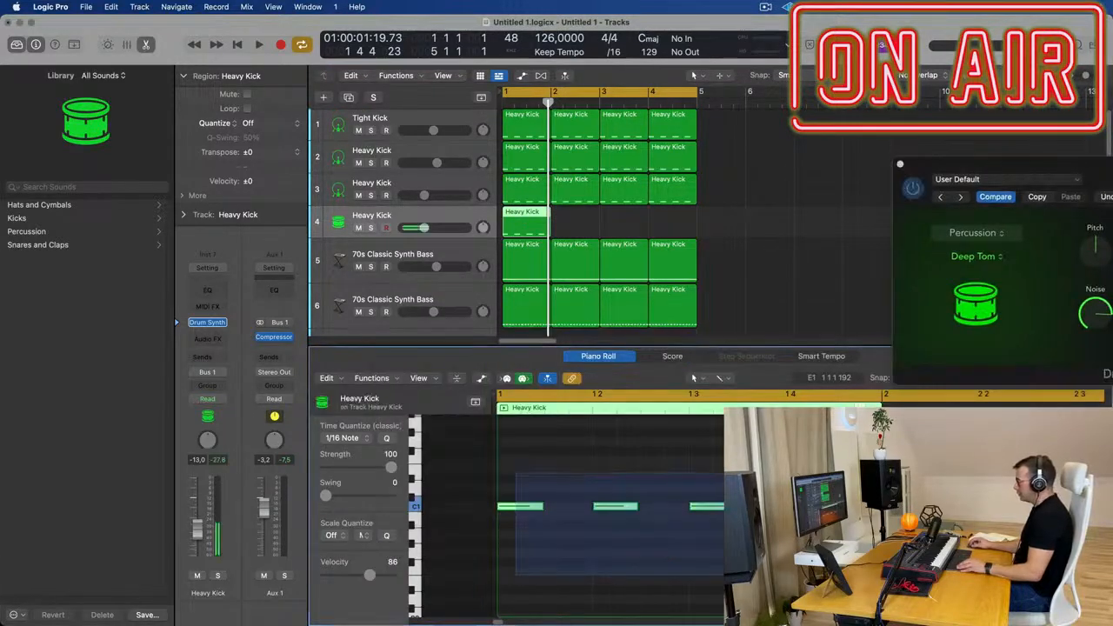
pyautogui.moveTo(543, 506); pyautogui.dragTo(513, 508)
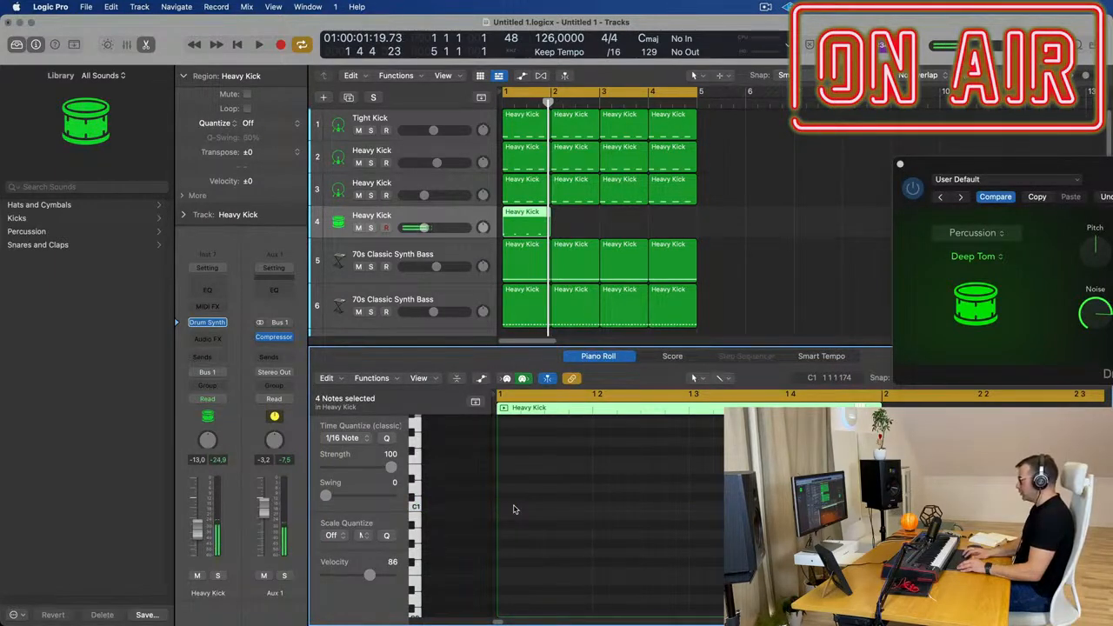
# - Transpose the four tom notes up to C3 and play the tom with the kicks and basses
pyautogui.press('space')
pyautogui.moveTo(1026, 162); pyautogui.dragTo(875, 148)
pyautogui.press('space')
pyautogui.click(535, 224)
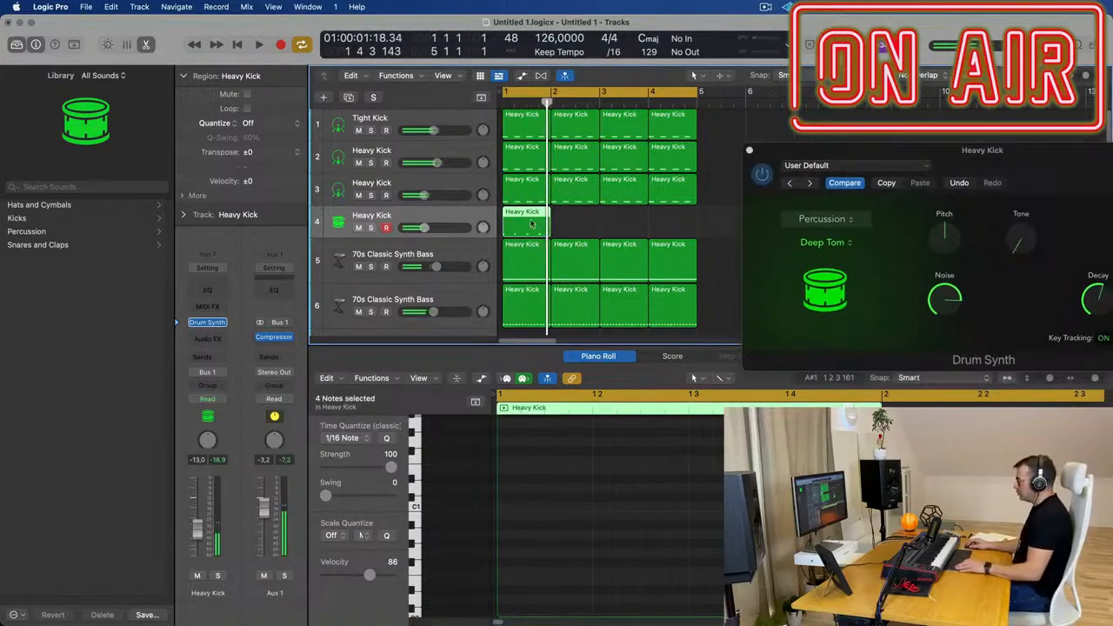
pyautogui.scroll(5, 532, 539)
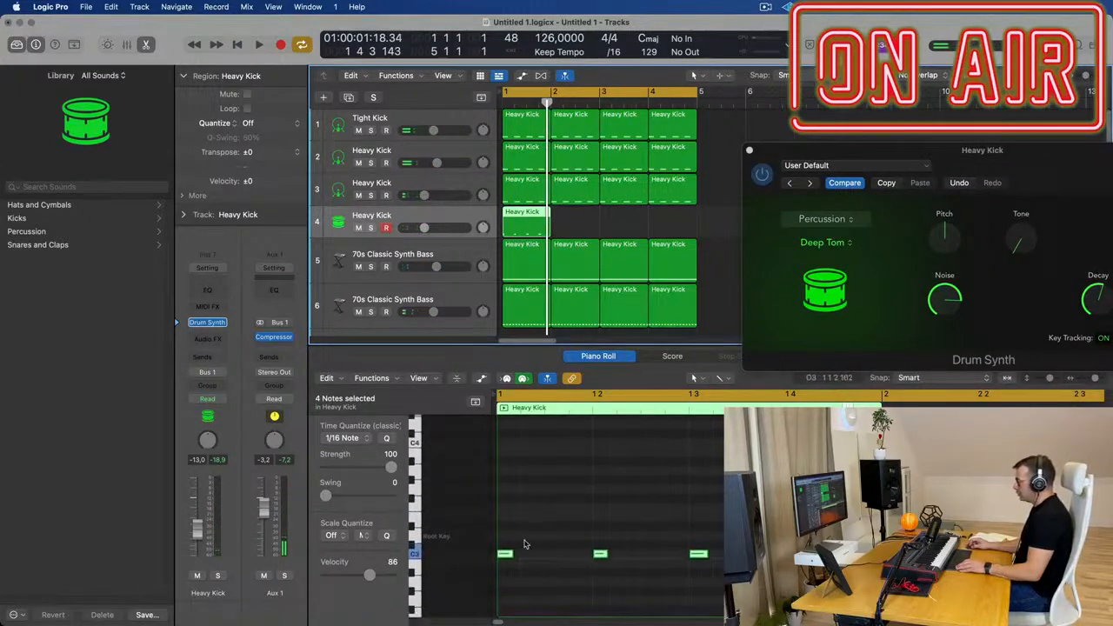
# - Shift and copy the tom notes onto the second and fourth sixteenths of each beat, including a copy near the bar's start
pyautogui.moveTo(506, 556); pyautogui.dragTo(624, 558)
pyautogui.press('space')
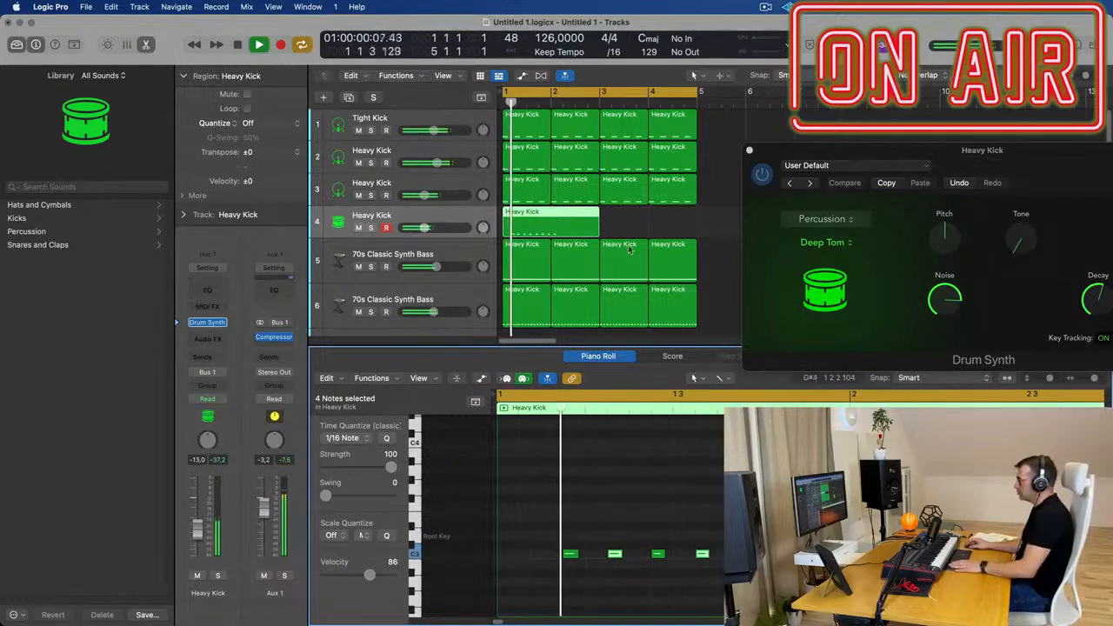
pyautogui.click(563, 546)
pyautogui.moveTo(571, 556); pyautogui.dragTo(526, 558)
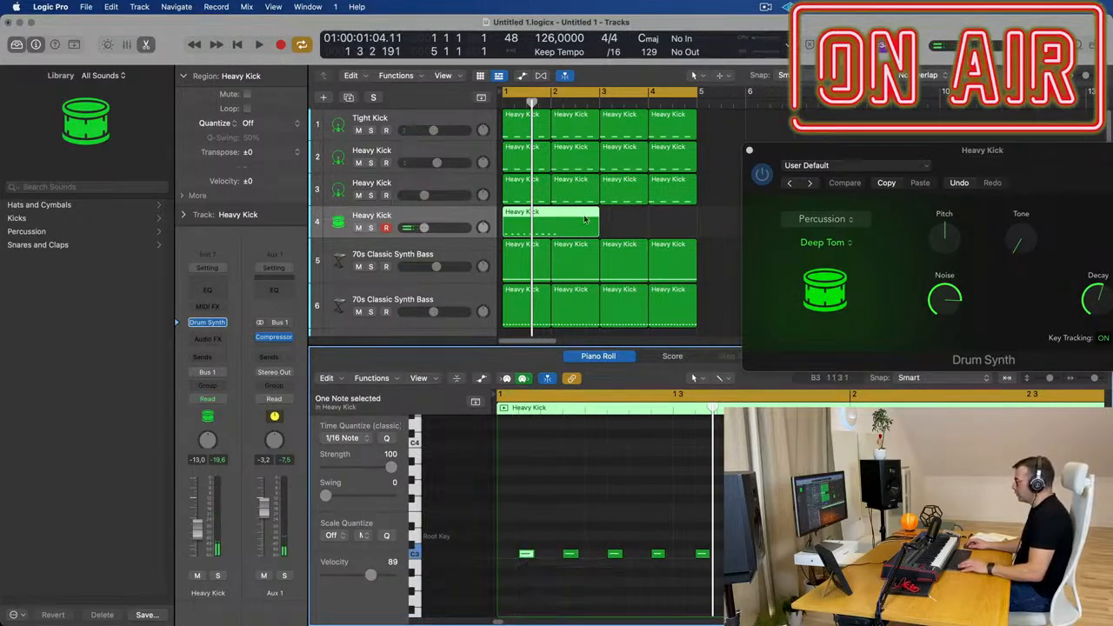
# - Split the tom region at bar 2, delete the part after it, and play the loop
pyautogui.click(552, 214)
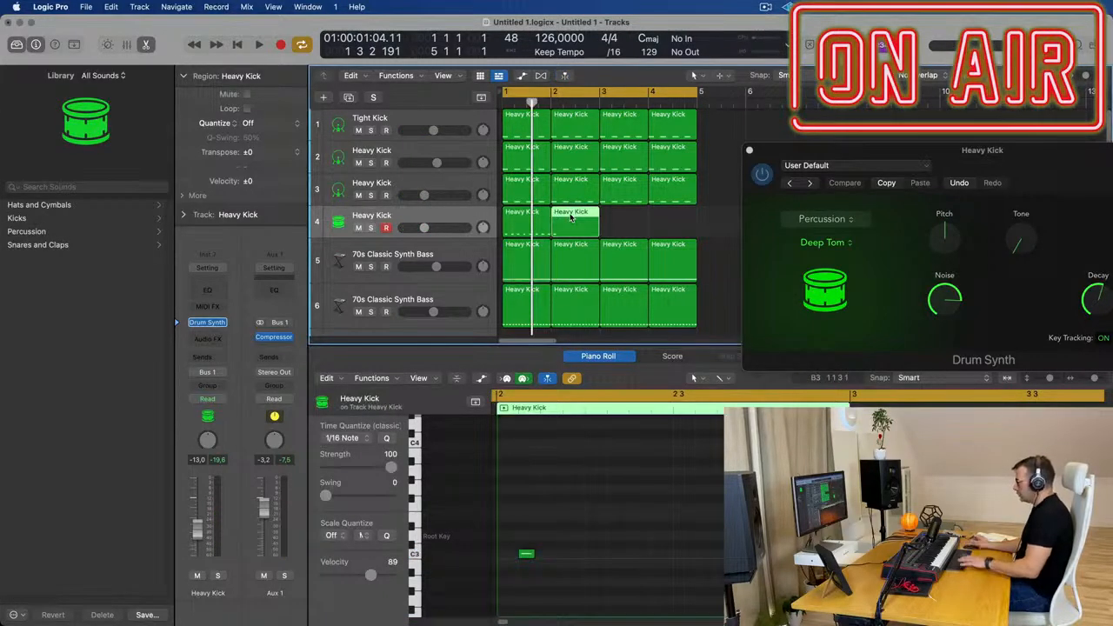
pyautogui.press('Delete')
pyautogui.press('space')
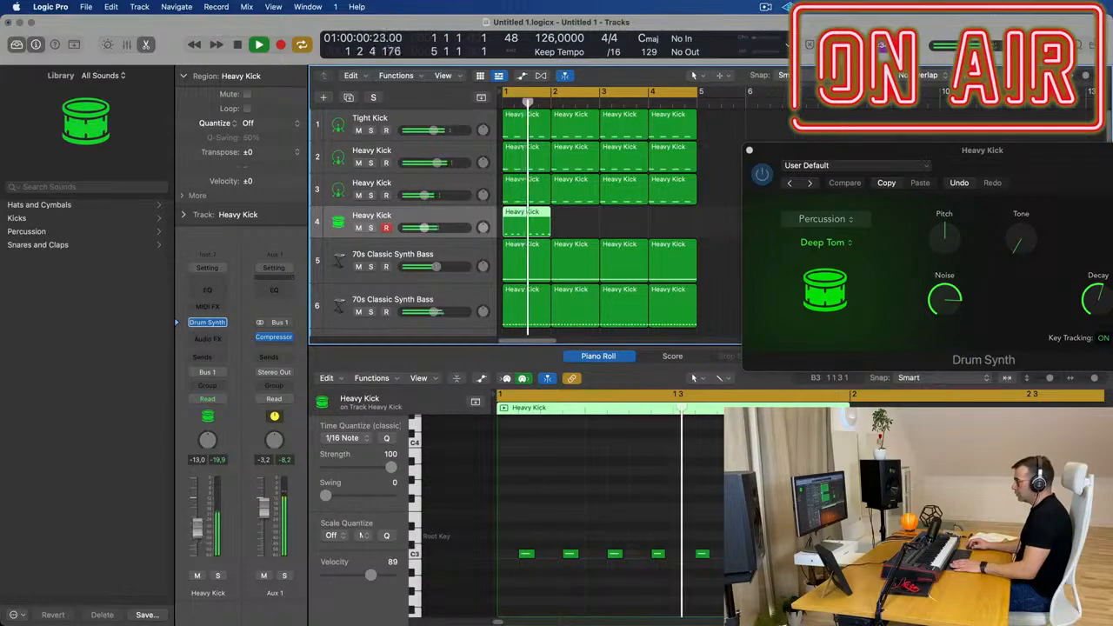
# - Raise the tom track's volume to -6.6 dB, replay the loop from the start, and show the tom notes enlarged in the Piano Roll
pyautogui.moveTo(869, 150); pyautogui.dragTo(831, 79)
pyautogui.click(633, 225)
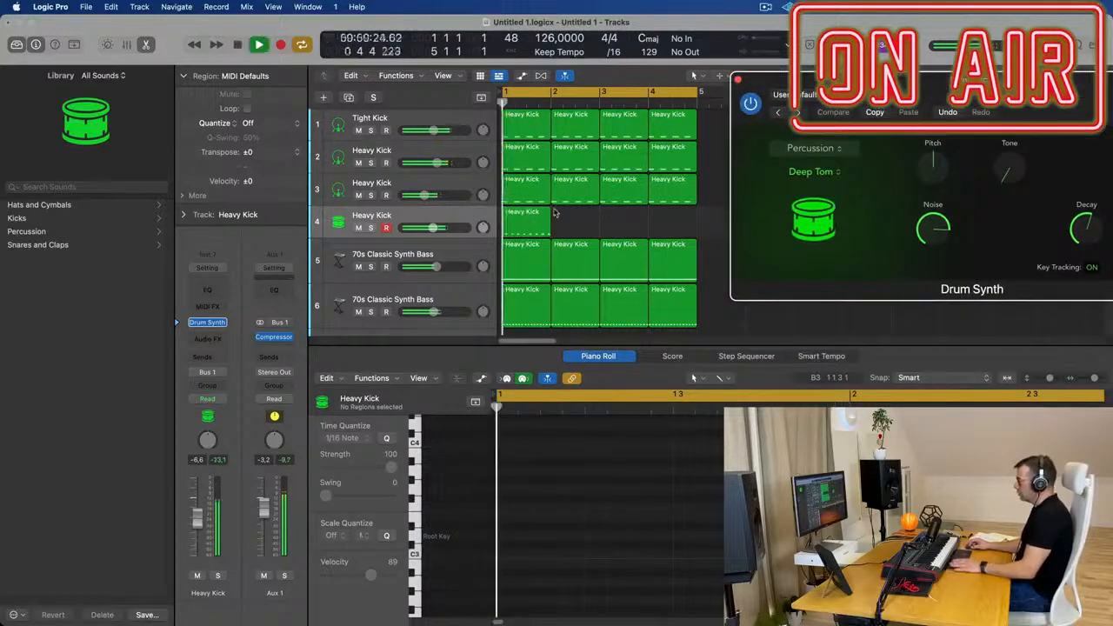
pyautogui.click(527, 222)
pyautogui.press('Return')
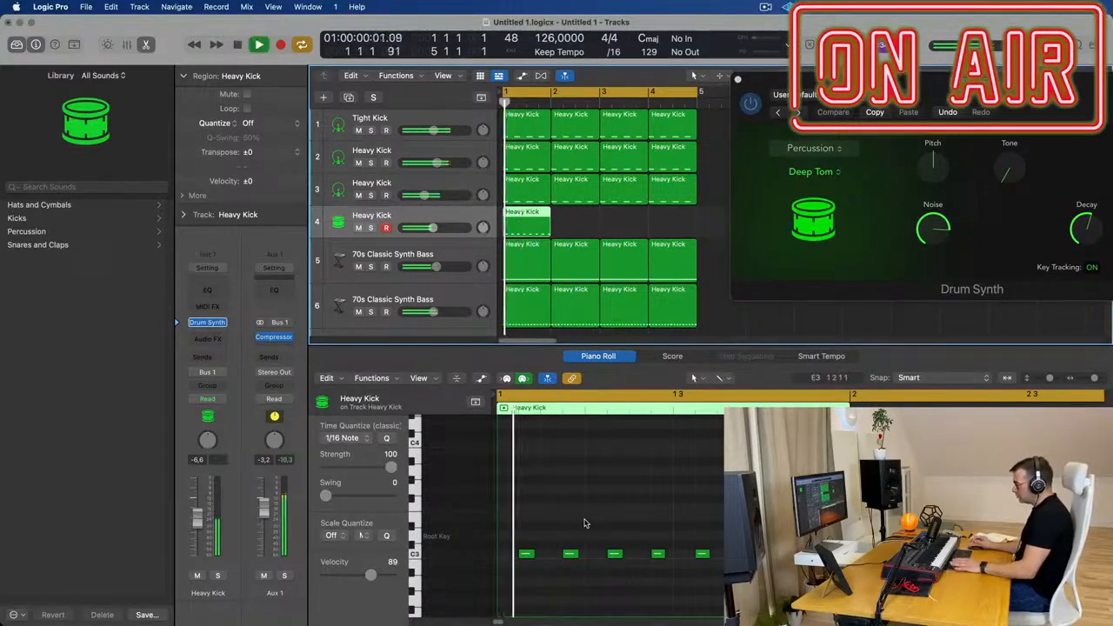
pyautogui.keyDown('ctrl'); pyautogui.keyDown('alt'); pyautogui.click(608, 517); pyautogui.keyUp('alt'); pyautogui.keyUp('ctrl')
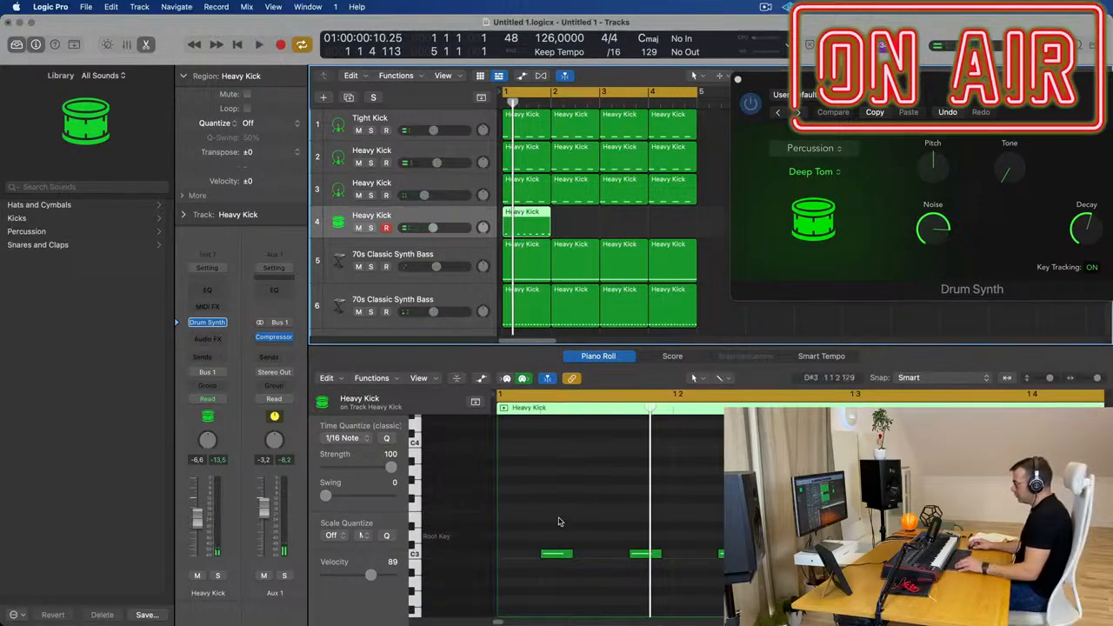
# - Delete the tom note on the second sixteenth of beat 1, thin out the pattern, and play the loop
pyautogui.click(562, 553)
pyautogui.press('space')
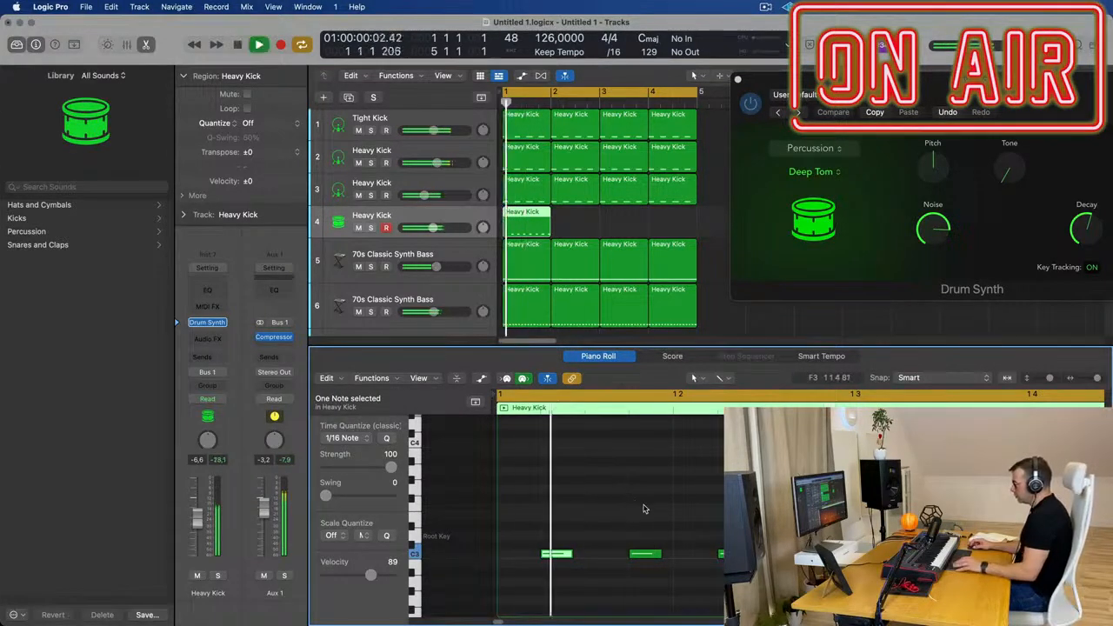
pyautogui.press('space')
pyautogui.click(537, 555)
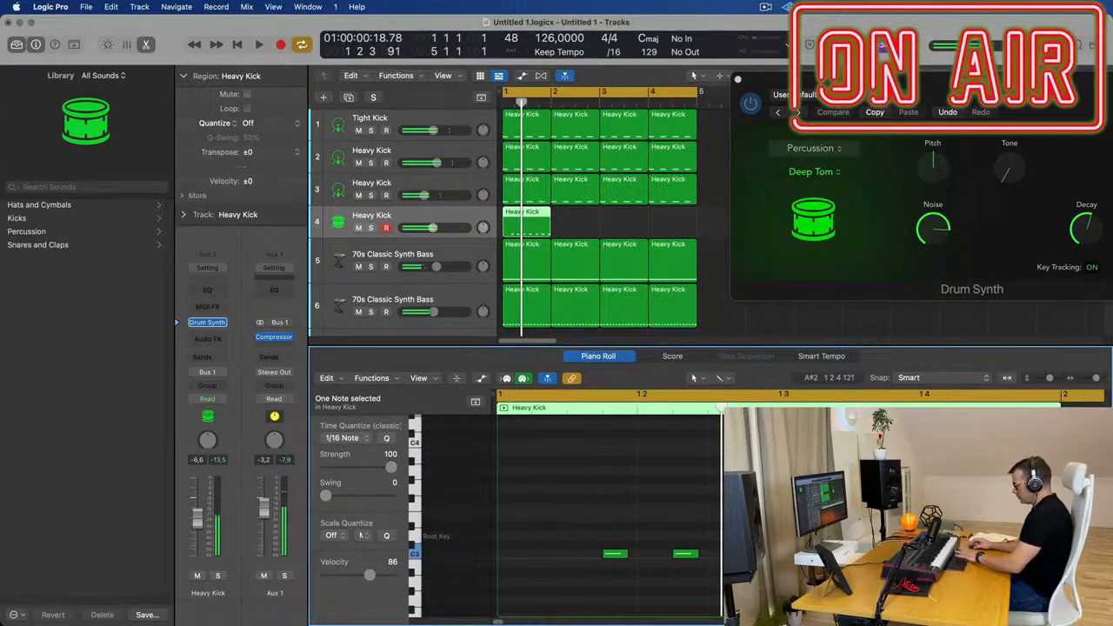
pyautogui.press('space')
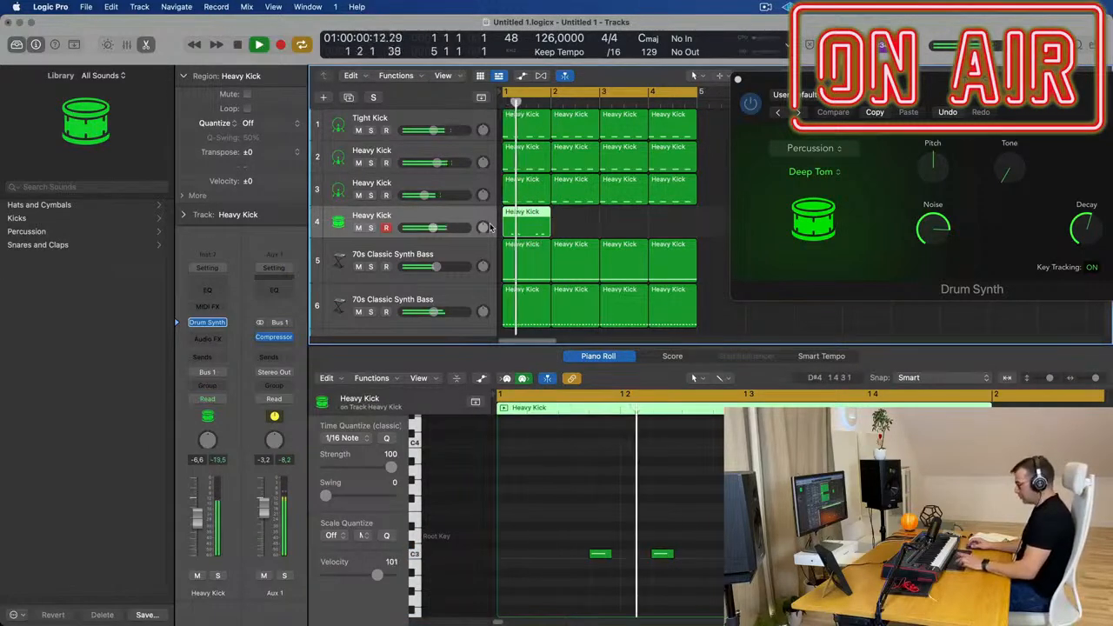
# - Repeat the one-bar tom region to fill bars 1 to 4 and select all four regions
pyautogui.click(491, 228)
pyautogui.press('super+r')
pyautogui.press('super+r')
pyautogui.moveTo(898, 80); pyautogui.dragTo(546, 139)
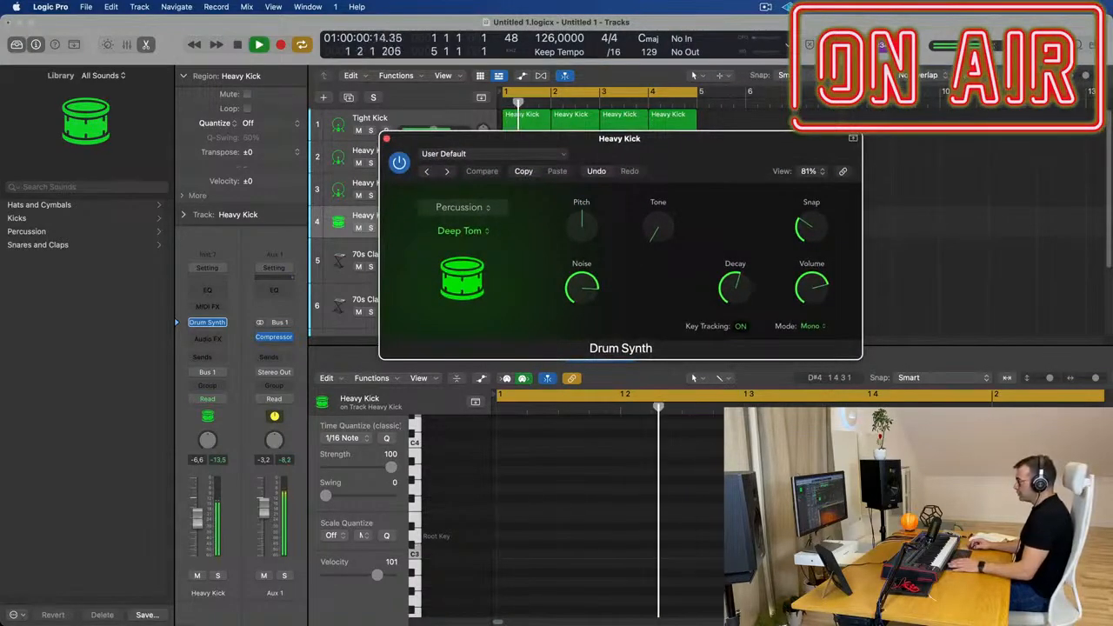
pyautogui.moveTo(566, 138); pyautogui.dragTo(996, 219)
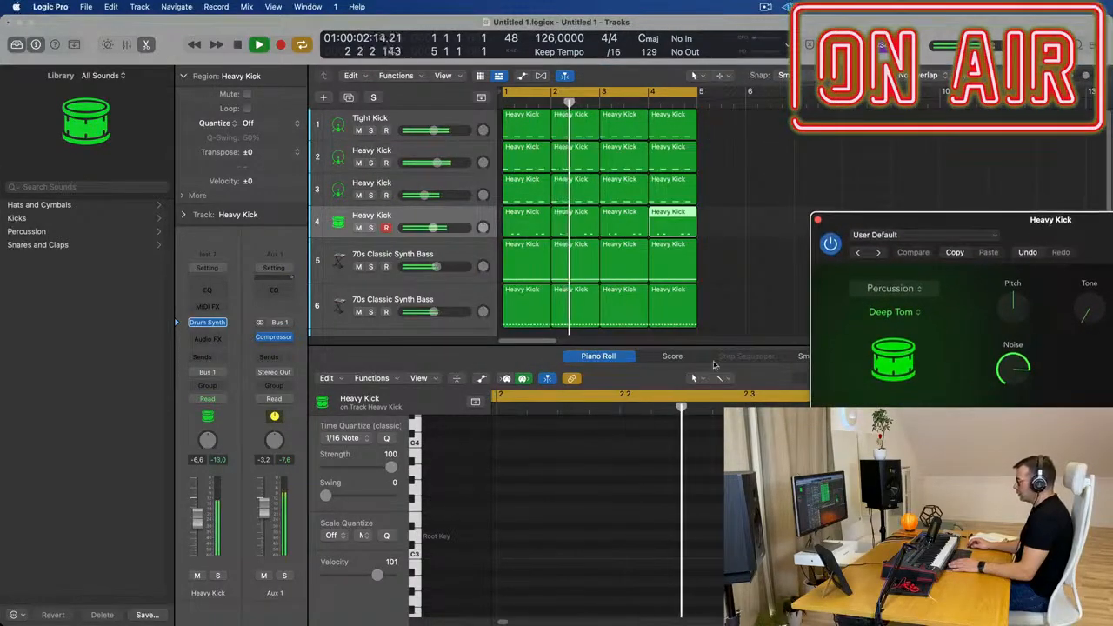
pyautogui.moveTo(701, 235); pyautogui.dragTo(508, 215)
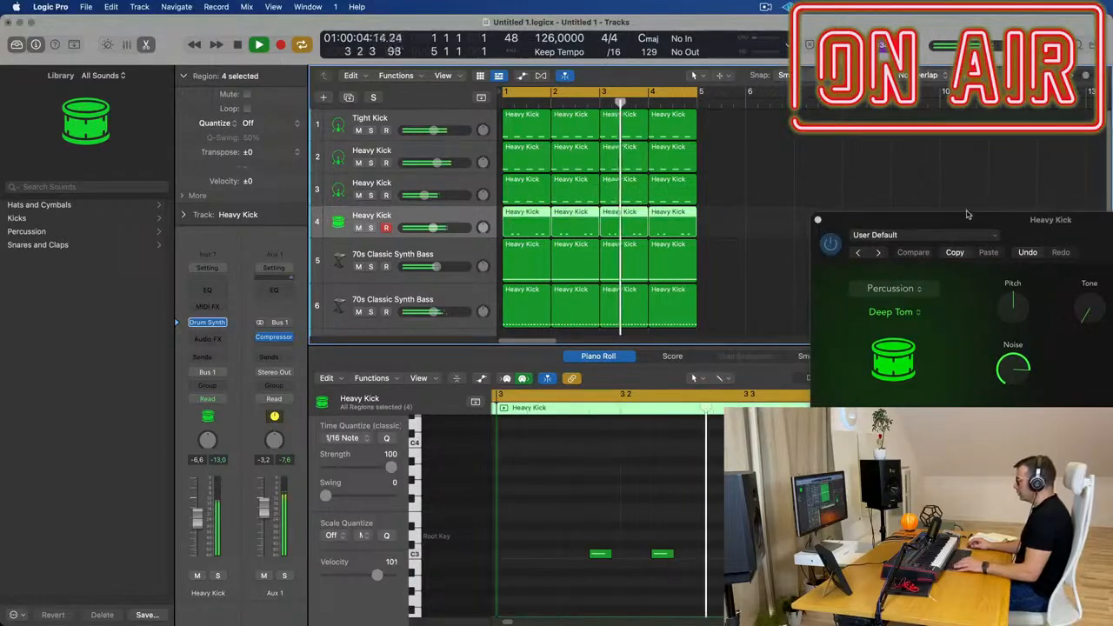
# - Try the Metal Machine percussion sound in the tom track's Drum Synth and return to Deep Tom
pyautogui.moveTo(999, 213); pyautogui.dragTo(597, 236)
pyautogui.click(490, 339)
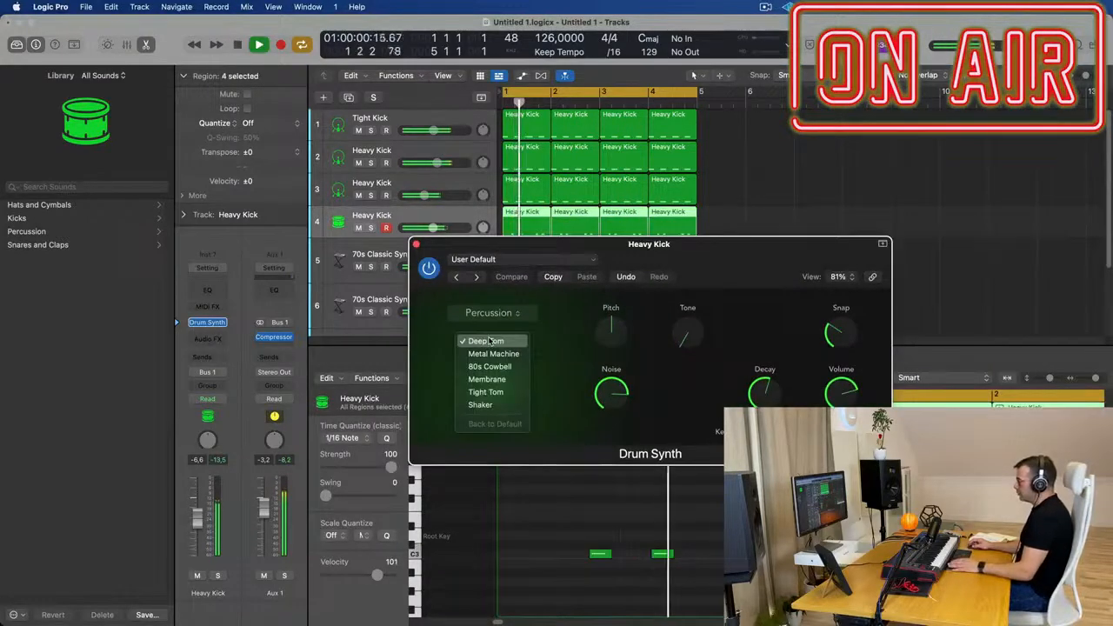
pyautogui.click(493, 354)
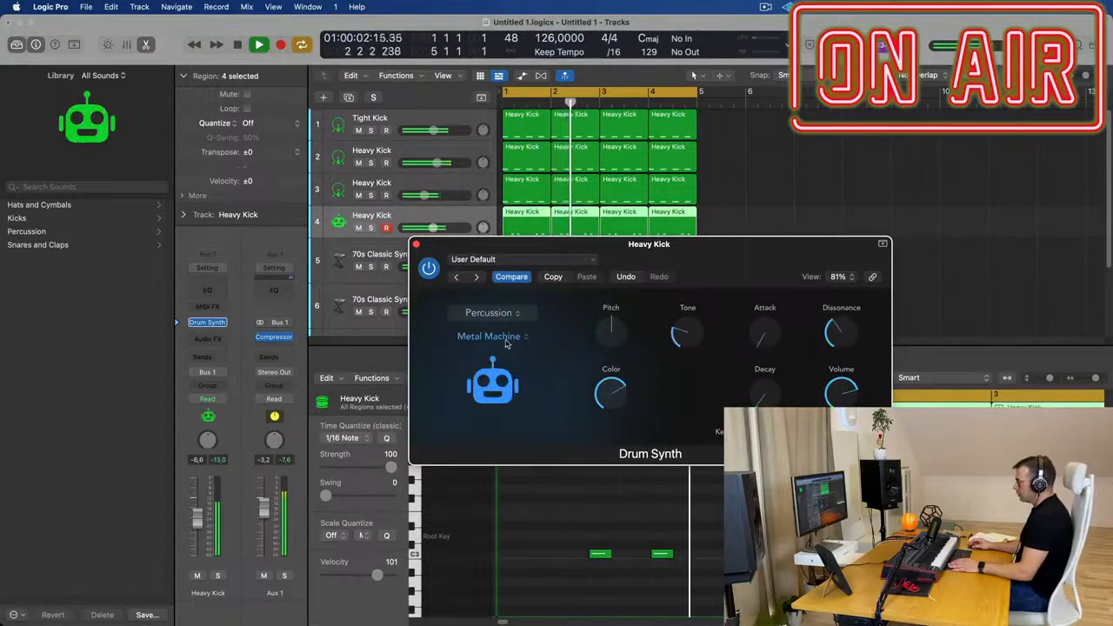
pyautogui.click(507, 313)
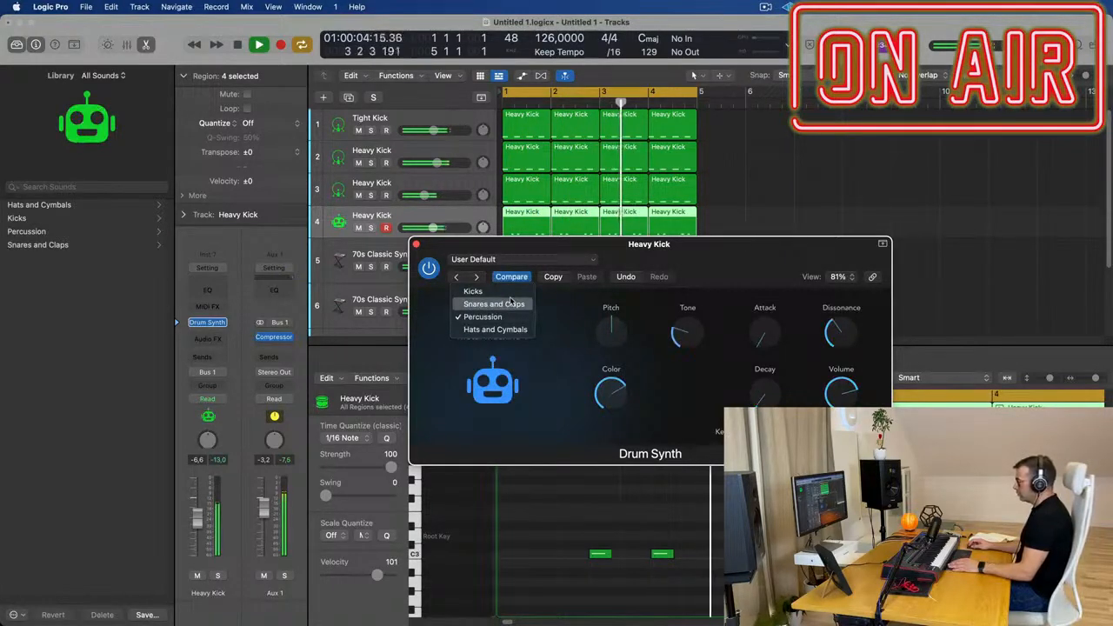
pyautogui.click(525, 319)
pyautogui.click(493, 339)
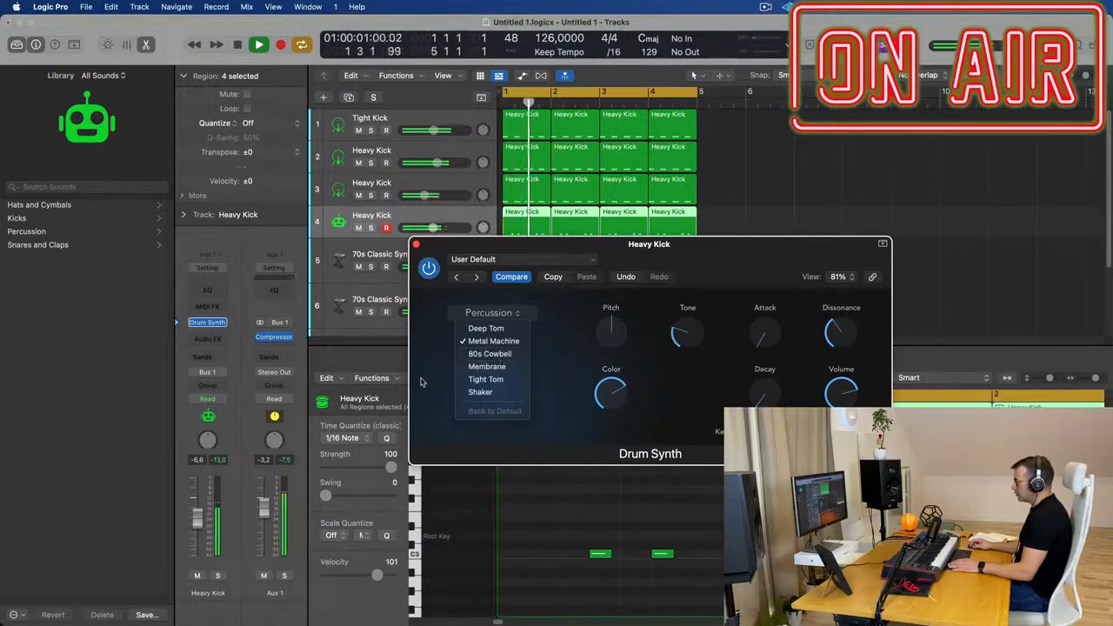
pyautogui.click(481, 329)
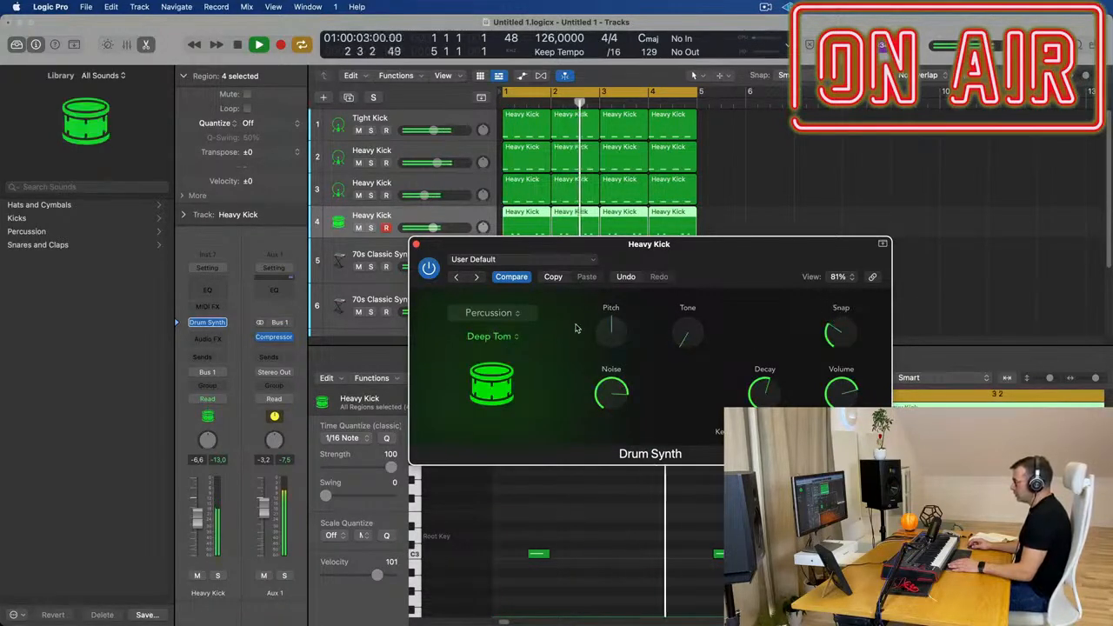
# - Raise the Deep Tom's Tone to 82.7 % and lower its Pitch, with the track volume at -3.7 dB
pyautogui.moveTo(653, 258); pyautogui.dragTo(569, 295)
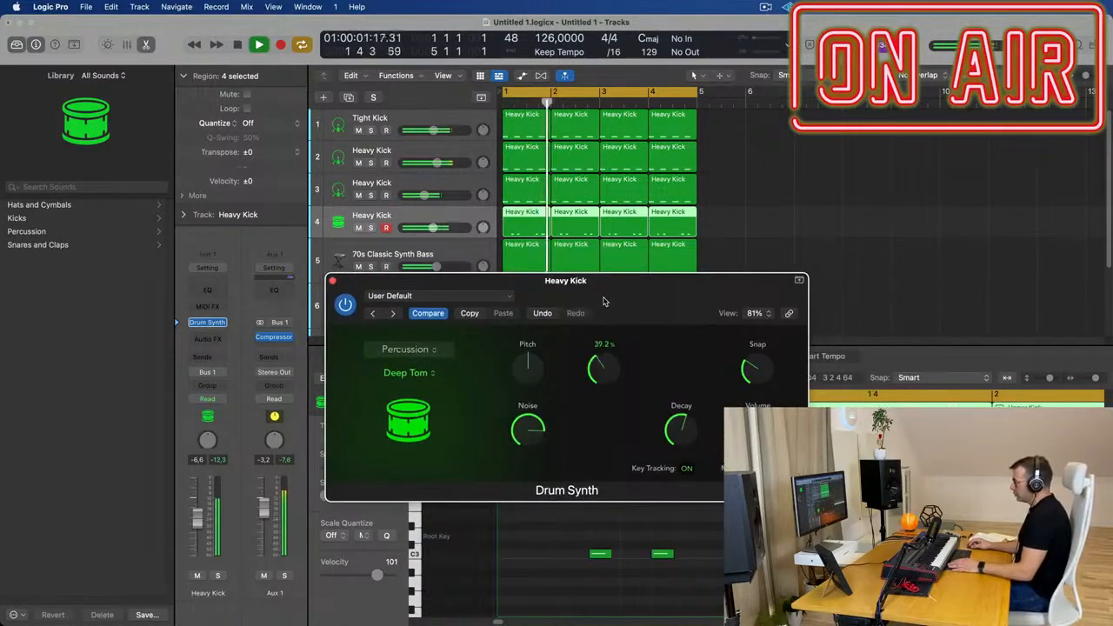
pyautogui.moveTo(597, 362); pyautogui.dragTo(613, 336)
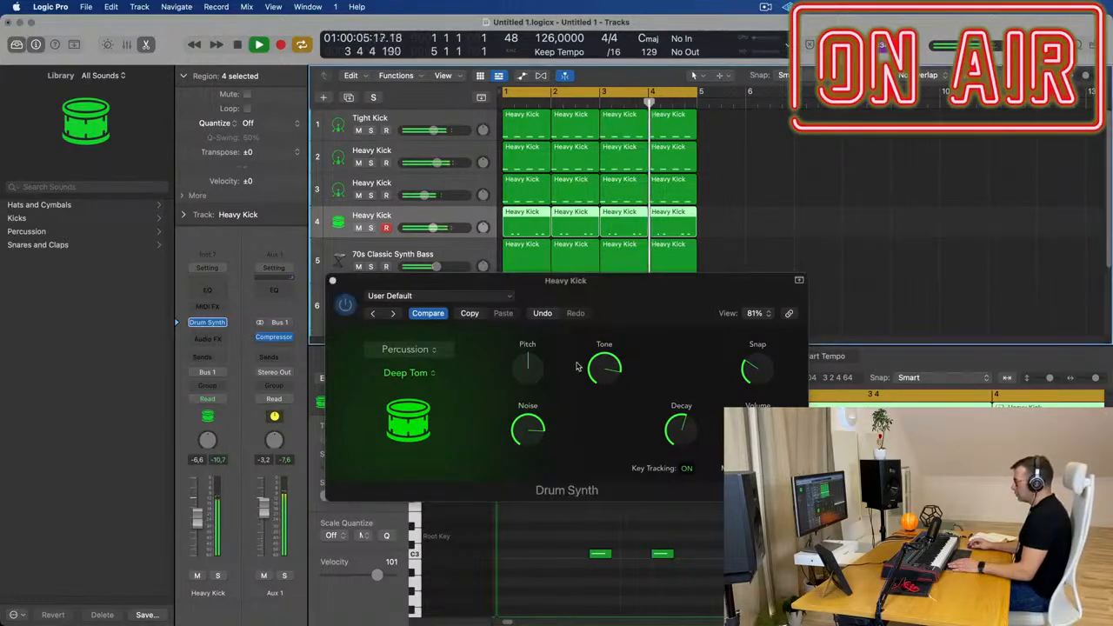
pyautogui.moveTo(527, 367); pyautogui.dragTo(527, 414)
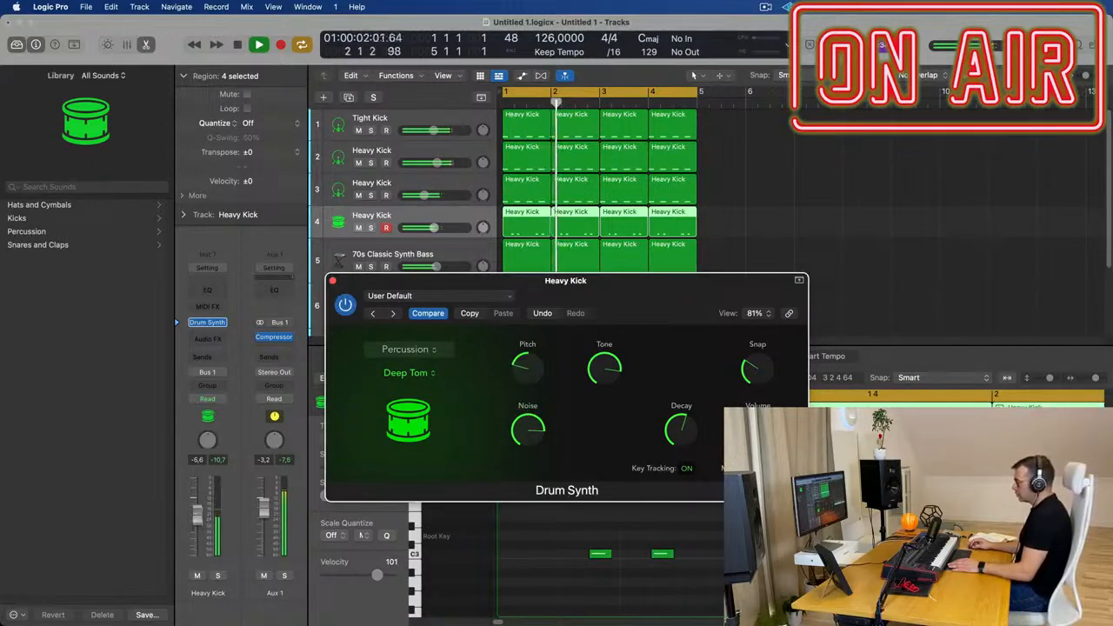
pyautogui.moveTo(628, 287); pyautogui.dragTo(604, 186)
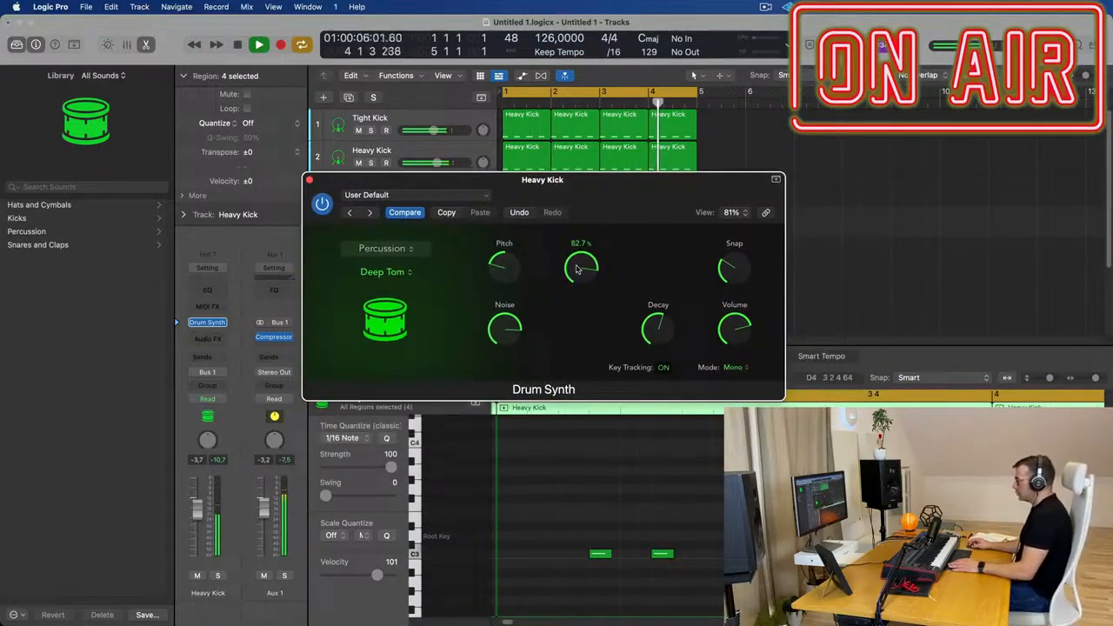
# - Shape the Deep Tom with a longer Decay, Snap at 72.7 %, and less Noise
pyautogui.moveTo(659, 340); pyautogui.dragTo(662, 362)
pyautogui.moveTo(662, 304); pyautogui.dragTo(661, 331)
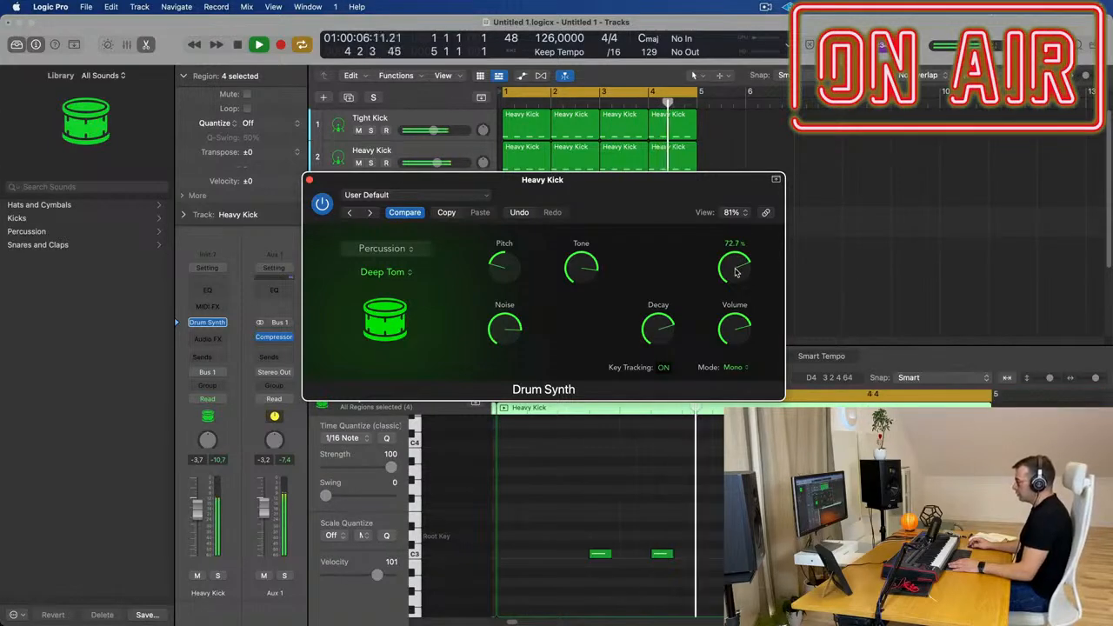
pyautogui.moveTo(735, 179); pyautogui.dragTo(919, 181)
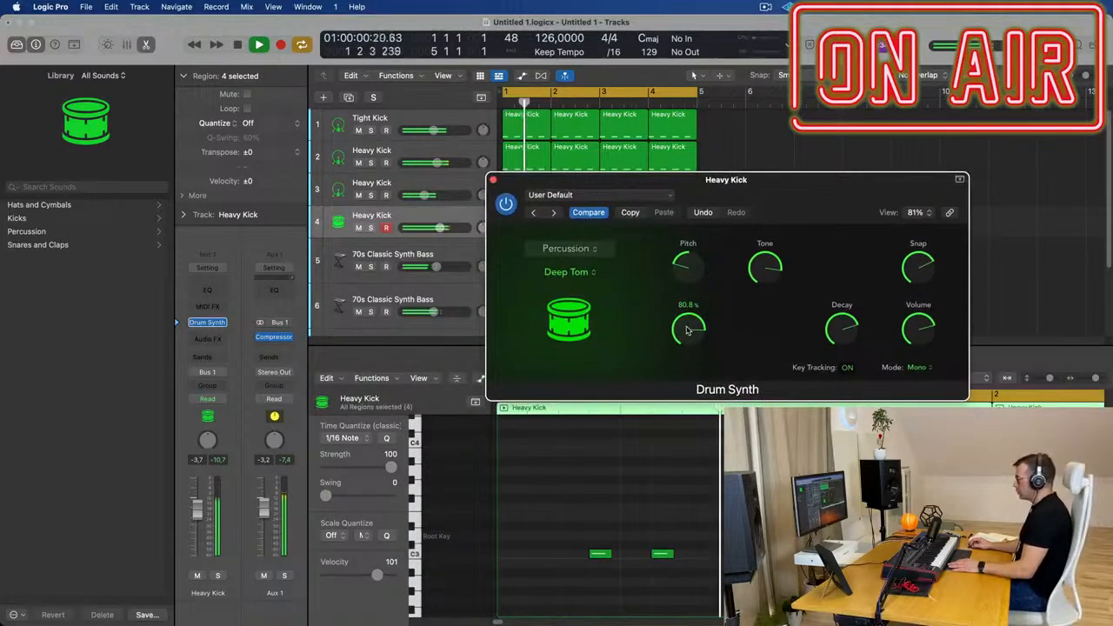
pyautogui.moveTo(689, 340); pyautogui.dragTo(690, 351)
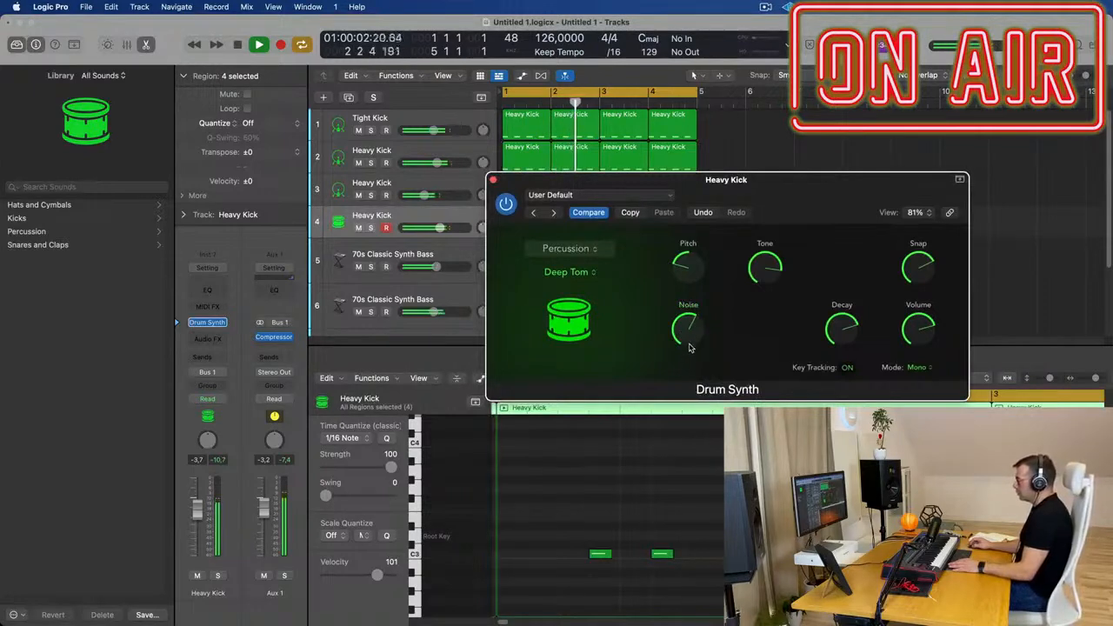
pyautogui.moveTo(768, 184); pyautogui.dragTo(791, 186)
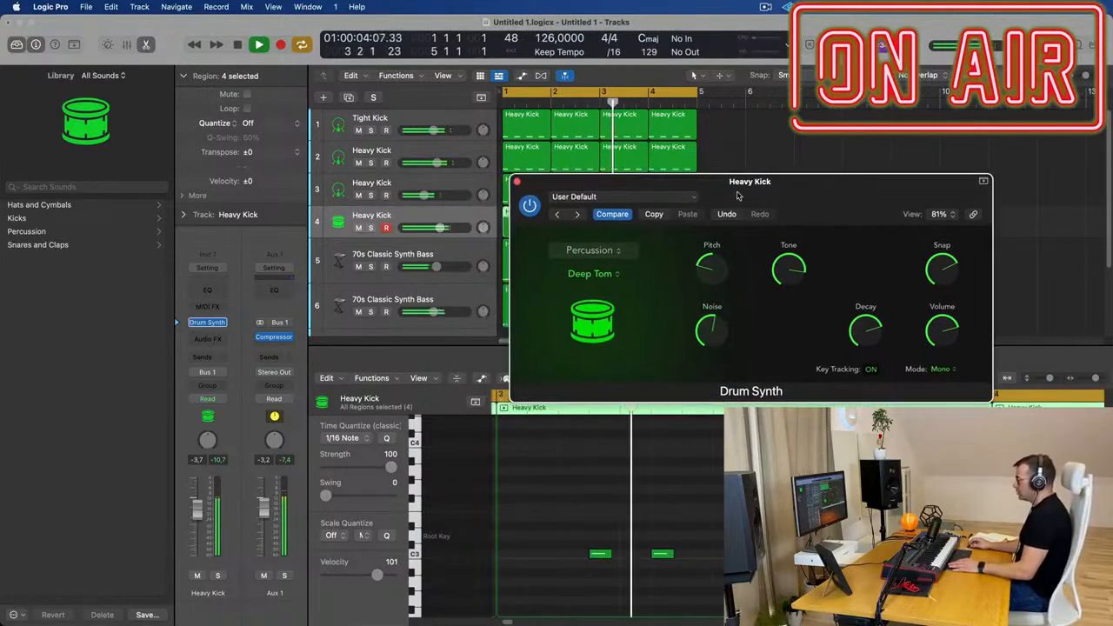
pyautogui.click(600, 251)
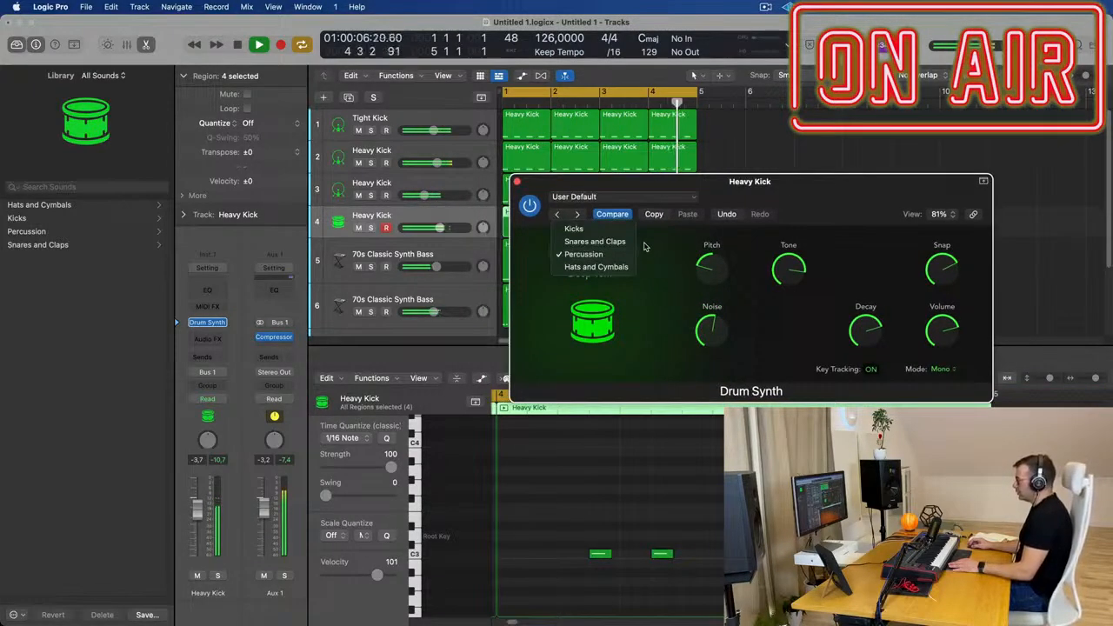
pyautogui.click(646, 246)
pyautogui.click(591, 276)
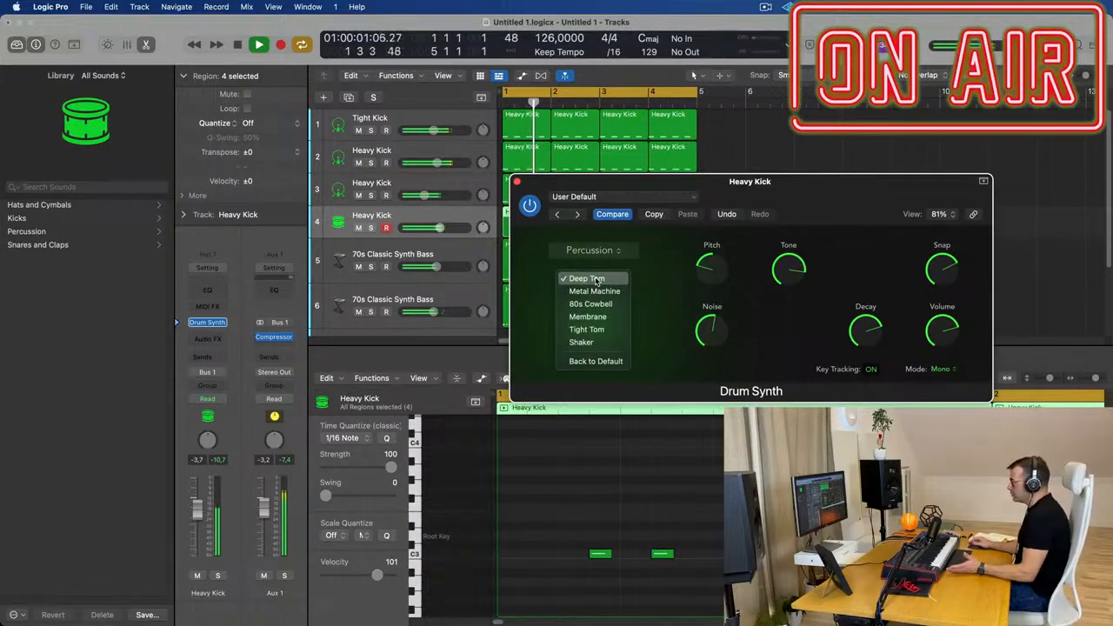
pyautogui.click(659, 286)
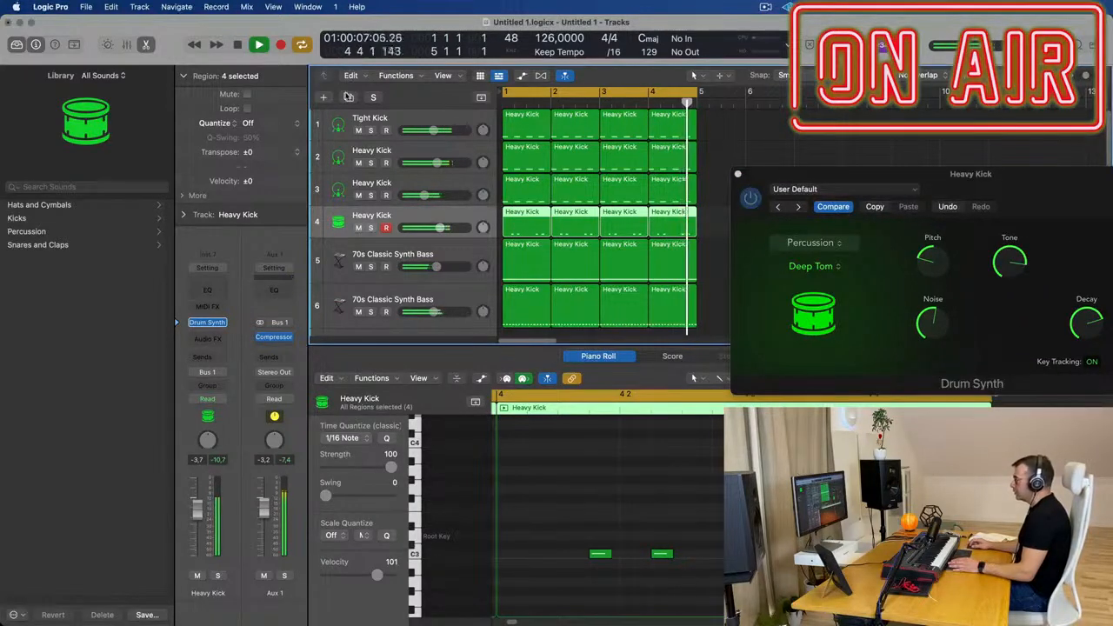
# - Duplicate the Deep Tom track, copy its four regions onto the new track, and mute the original
pyautogui.click(348, 97)
pyautogui.moveTo(515, 235); pyautogui.dragTo(516, 253)
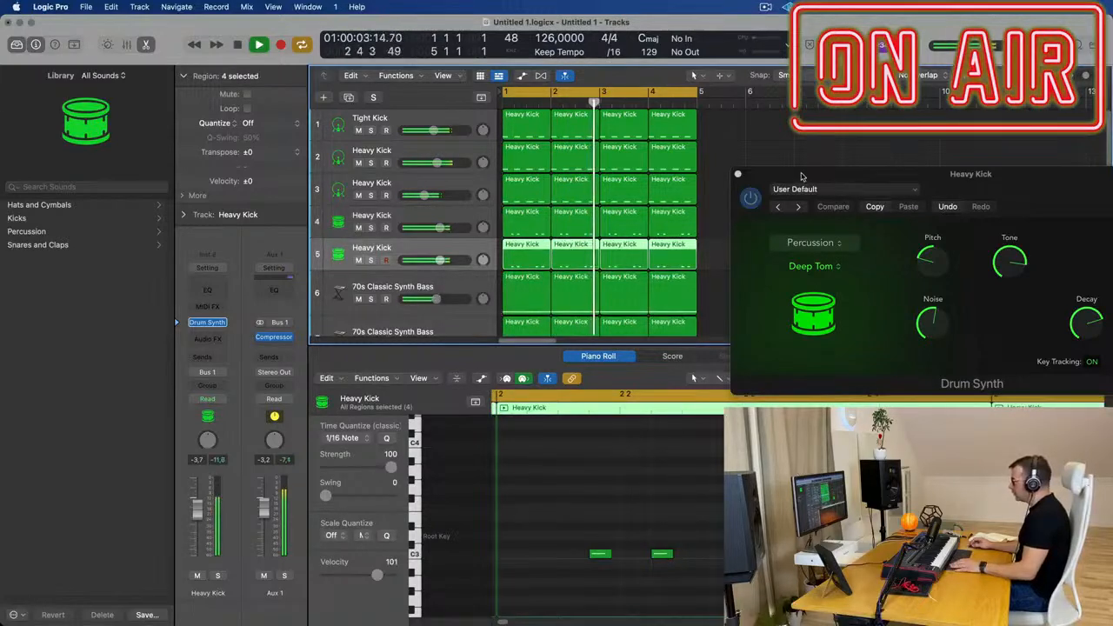
pyautogui.moveTo(839, 177); pyautogui.dragTo(700, 172)
pyautogui.click(358, 228)
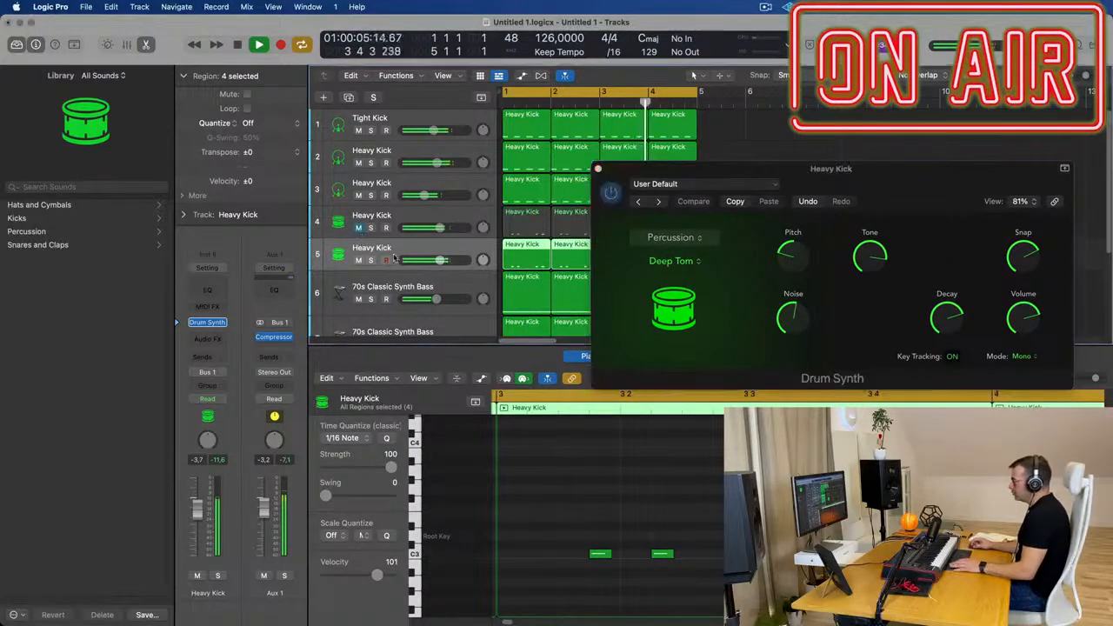
# - Open the duplicate track's Drum Synth and try its Tight Tom percussion sound
pyautogui.click(208, 324)
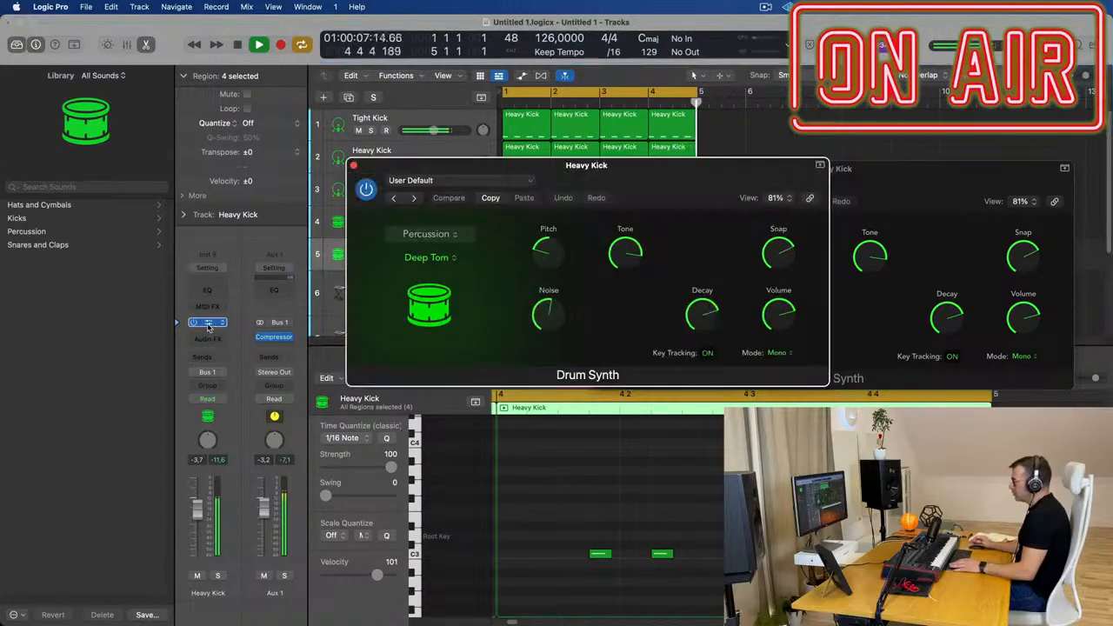
pyautogui.click(434, 257)
pyautogui.click(431, 322)
pyautogui.moveTo(668, 188); pyautogui.dragTo(734, 321)
pyautogui.click(557, 315)
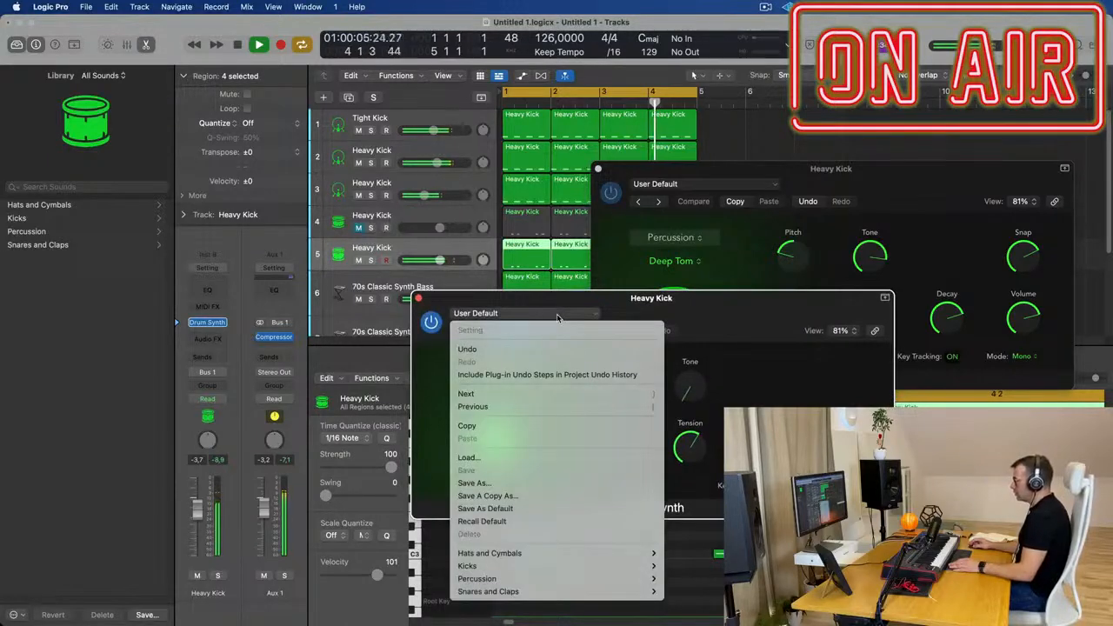
pyautogui.press('Escape')
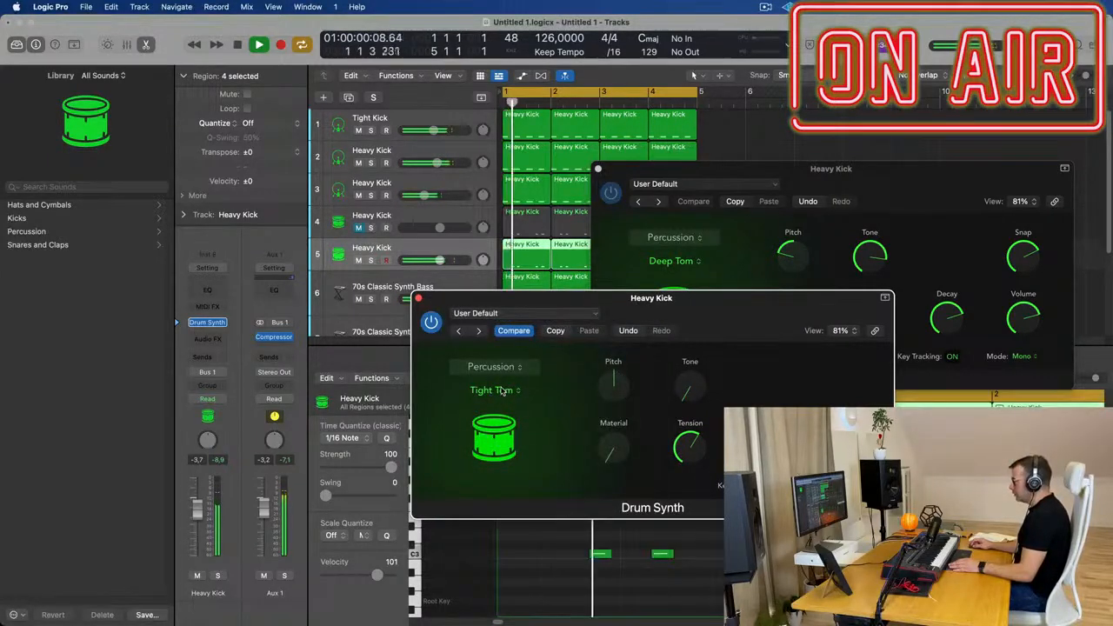
# - Change the duplicate track's percussion sound to Membrane and close the original track's Deep Tom window
pyautogui.click(489, 394)
pyautogui.click(492, 383)
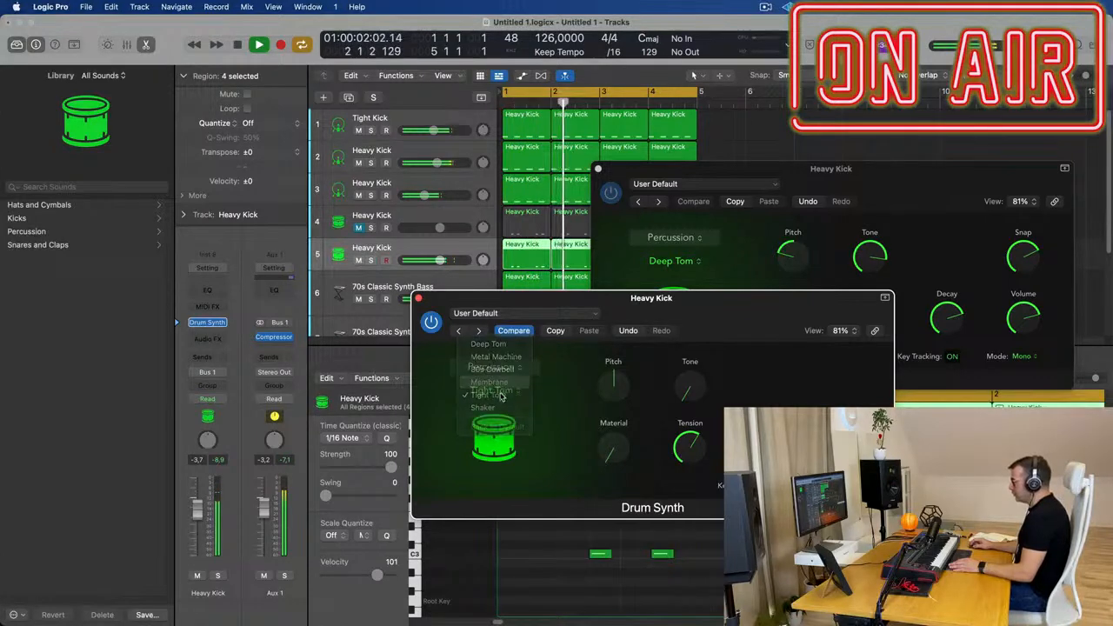
pyautogui.moveTo(698, 297); pyautogui.dragTo(580, 320)
pyautogui.moveTo(859, 184); pyautogui.dragTo(784, 203)
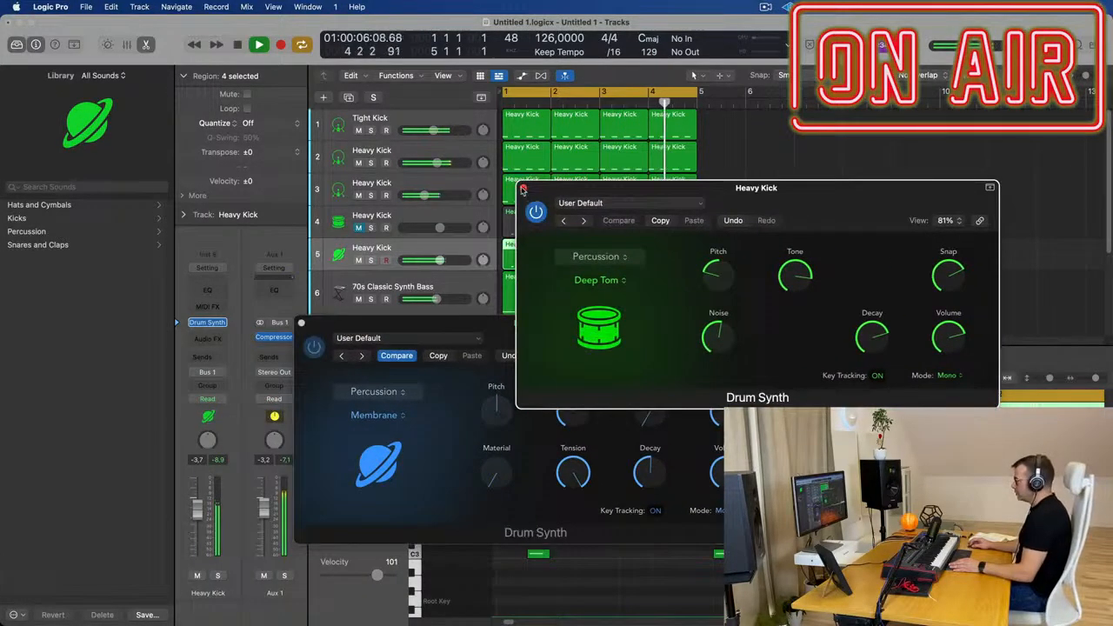
pyautogui.click(523, 188)
pyautogui.moveTo(513, 323); pyautogui.dragTo(661, 336)
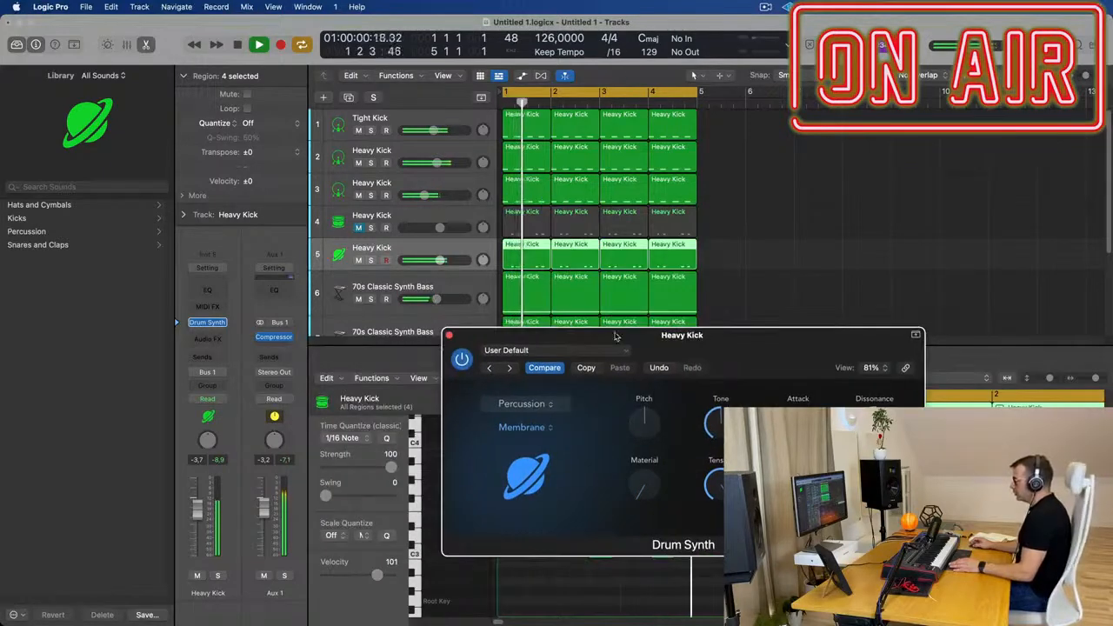
# - Unmute the Deep Tom track and set the Membrane track's volume to -4.4 dB while both play
pyautogui.click(388, 201)
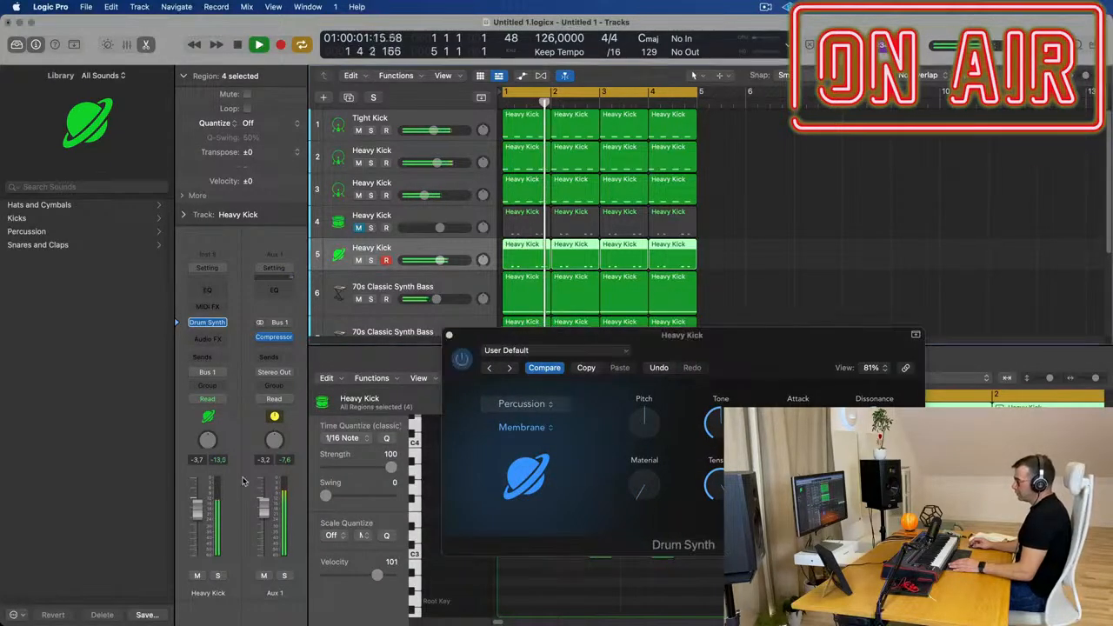
pyautogui.click(357, 227)
pyautogui.moveTo(554, 347); pyautogui.dragTo(966, 268)
# - Route the outputs of the Deep Tom and Membrane tracks from the kick bus to Stereo Output
pyautogui.keyDown('shift'); pyautogui.click(439, 234); pyautogui.keyUp('shift')
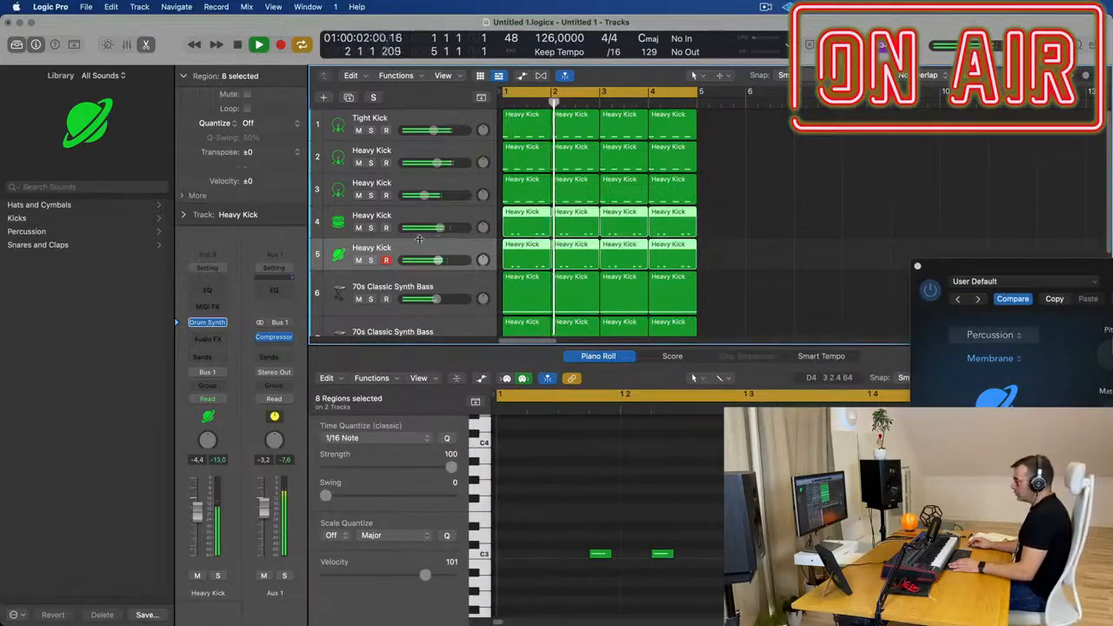
pyautogui.press('x')
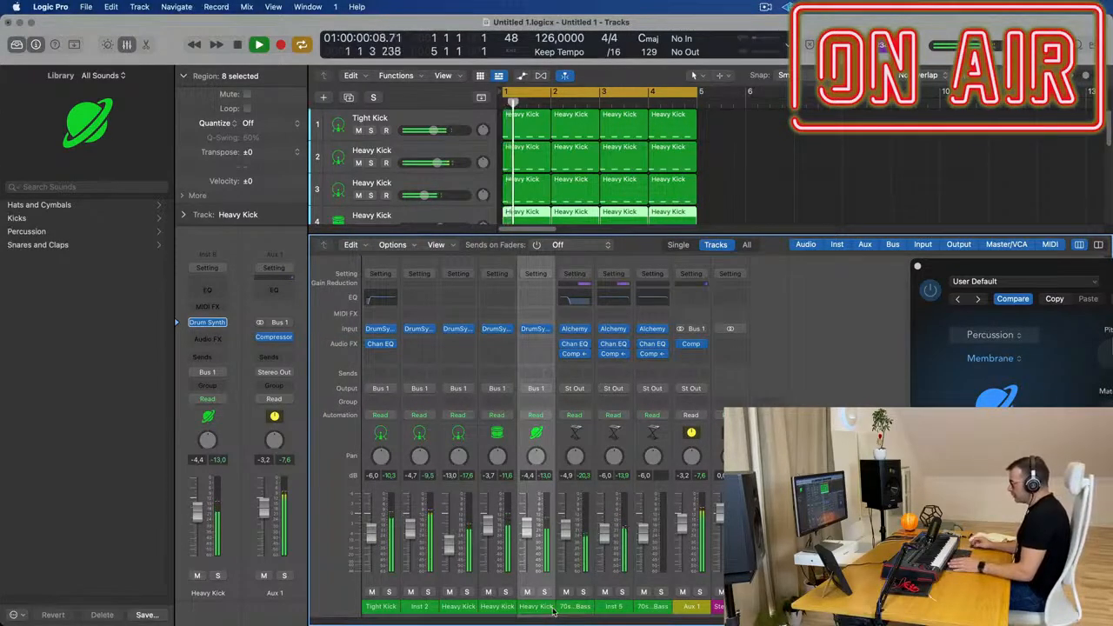
pyautogui.scroll(-3, 470, 191)
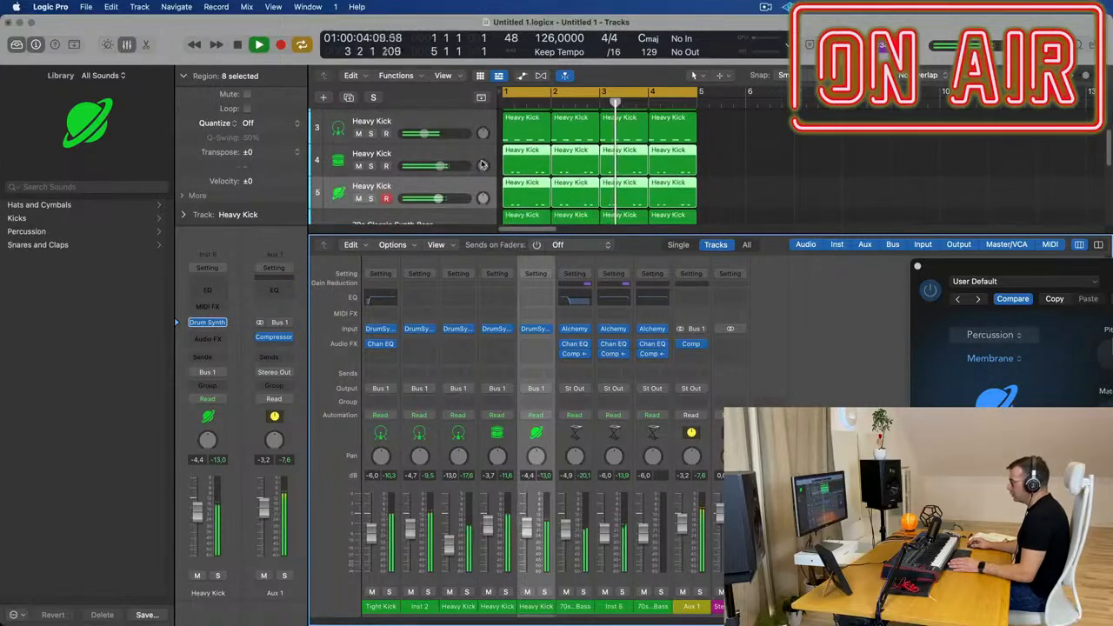
pyautogui.click(474, 159)
pyautogui.keyDown('shift'); pyautogui.click(470, 193); pyautogui.keyUp('shift')
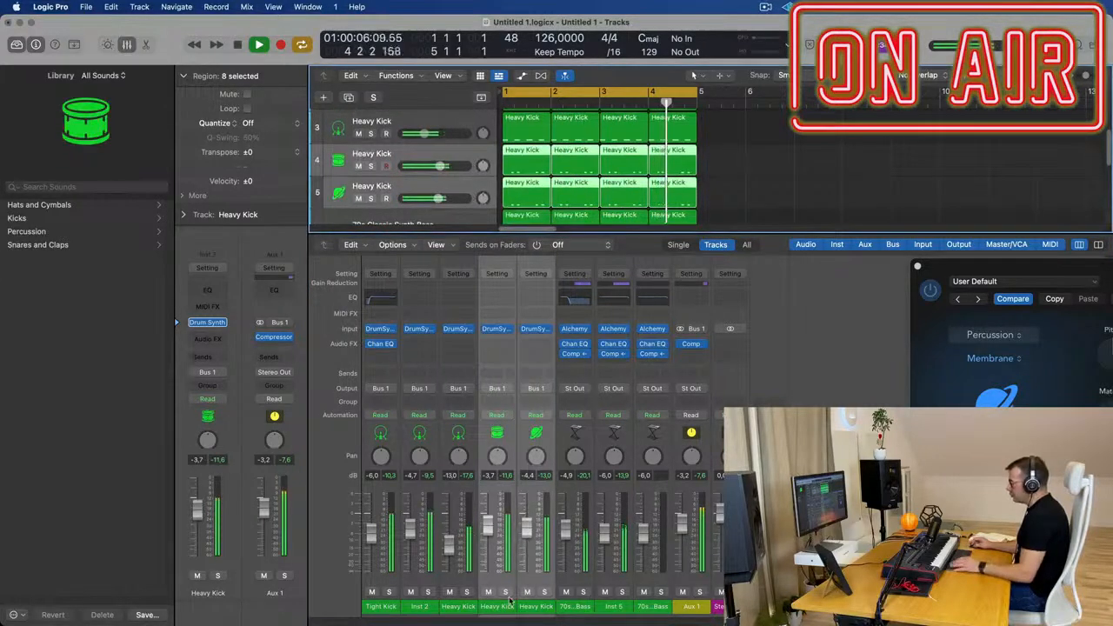
pyautogui.click(537, 389)
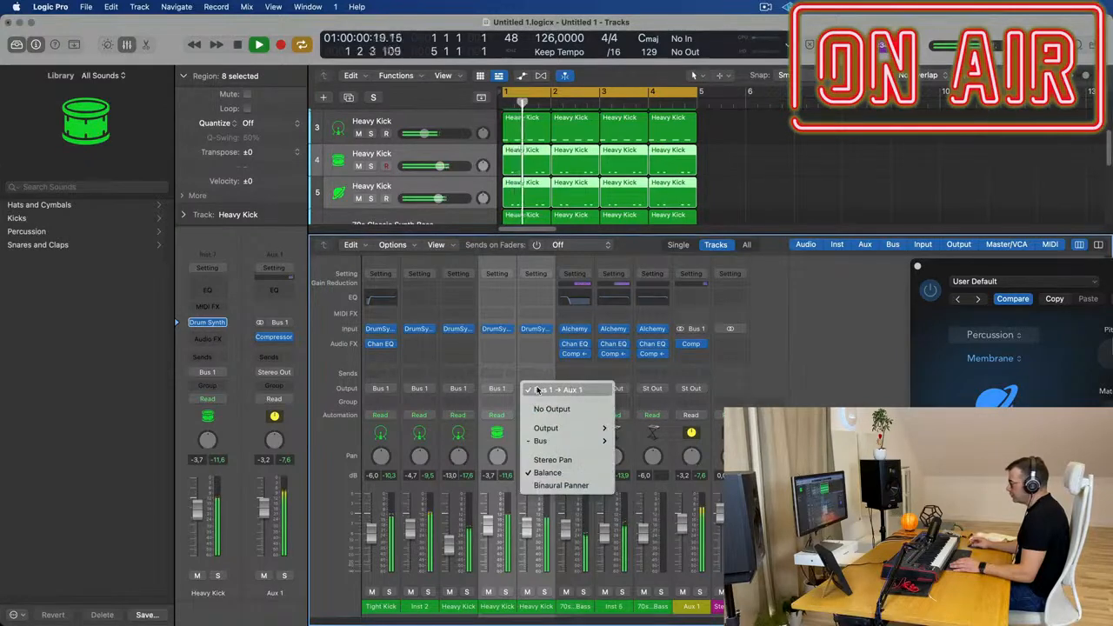
pyautogui.moveTo(550, 435)
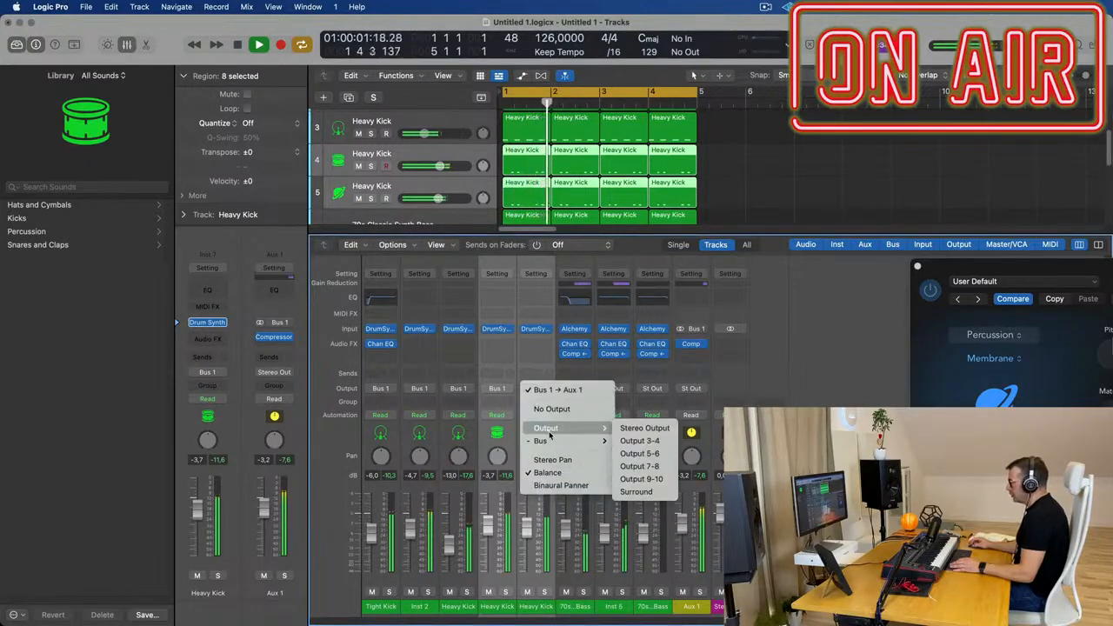
pyautogui.click(644, 427)
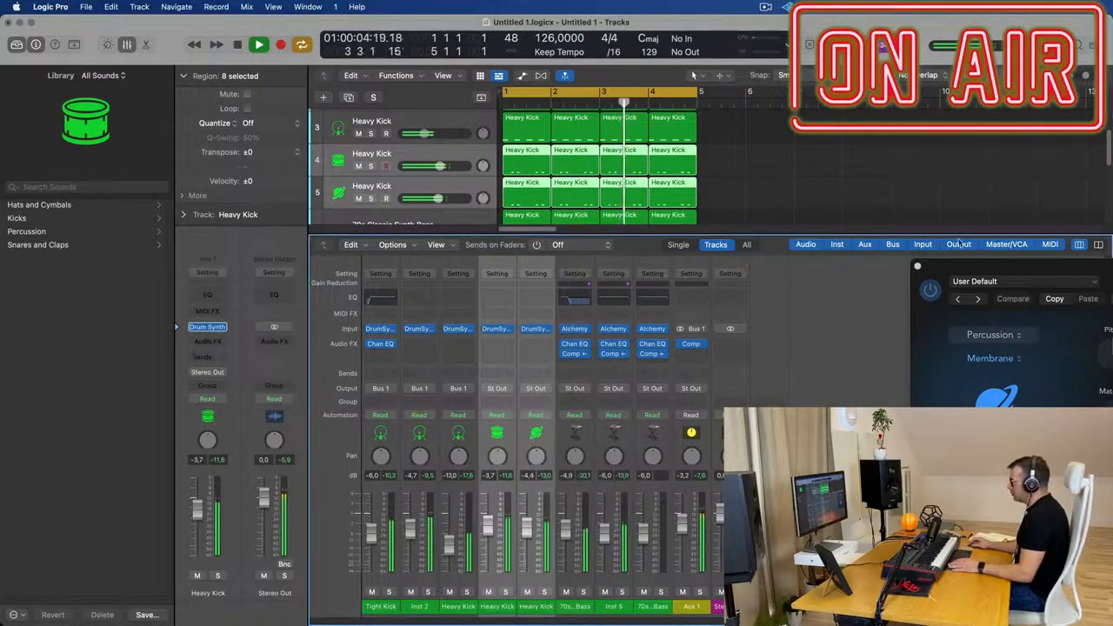
# - Lower the Deep Tom track to -8.4 dB and the Membrane track to -9.0 dB, closing the Drum Synth window and mixer
pyautogui.moveTo(996, 267); pyautogui.dragTo(477, 264)
pyautogui.press('space')
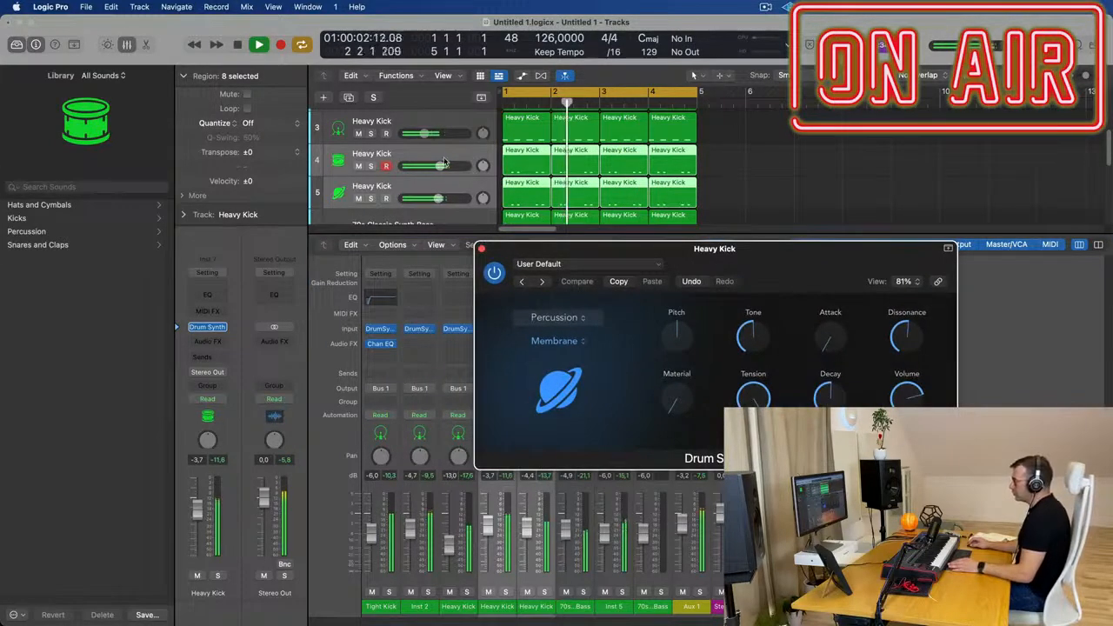
pyautogui.click(693, 75)
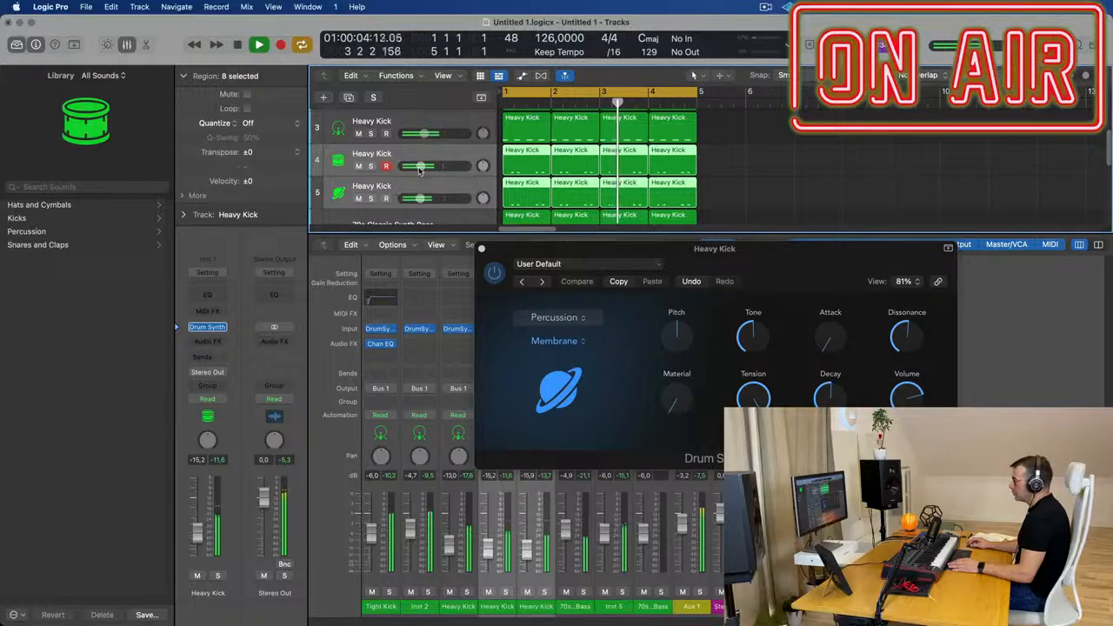
pyautogui.moveTo(428, 166); pyautogui.dragTo(432, 166)
pyautogui.click(481, 249)
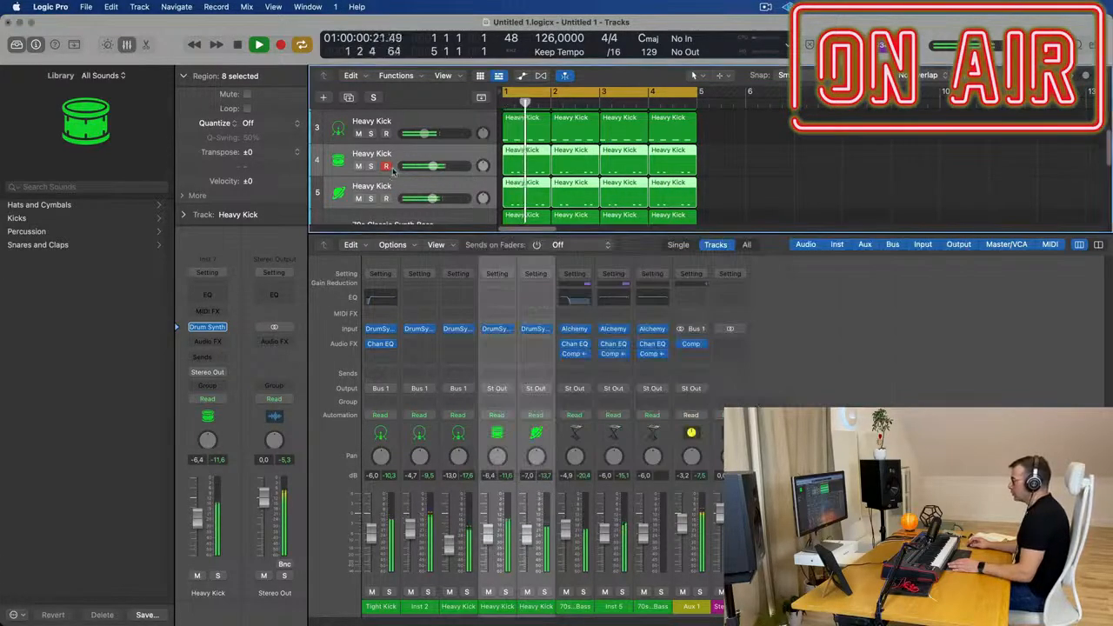
pyautogui.moveTo(432, 165); pyautogui.dragTo(430, 165)
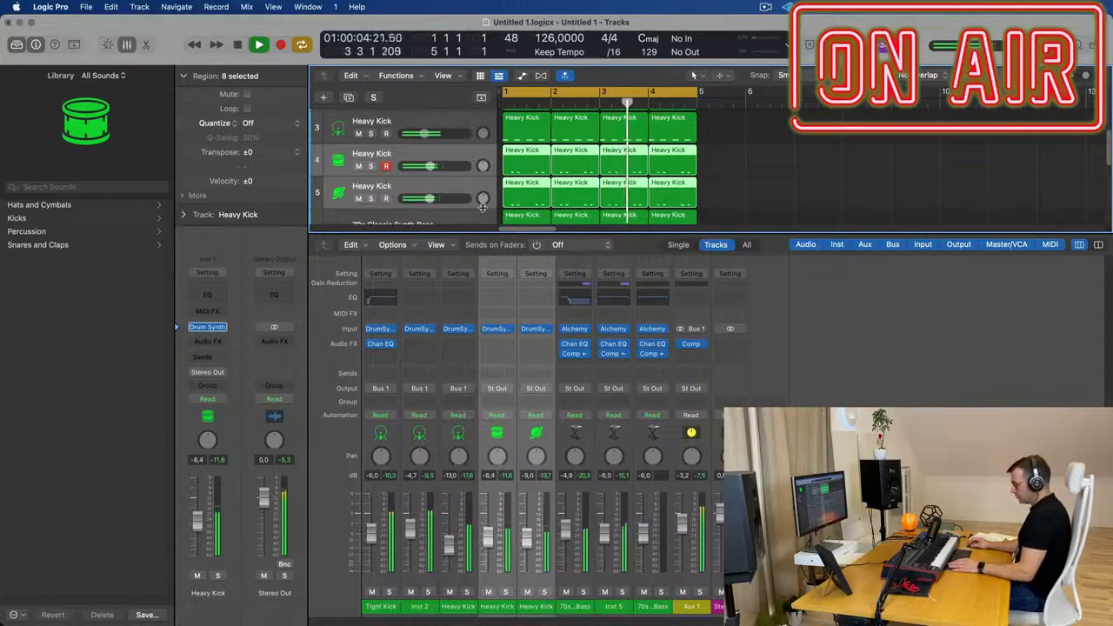
pyautogui.press('x')
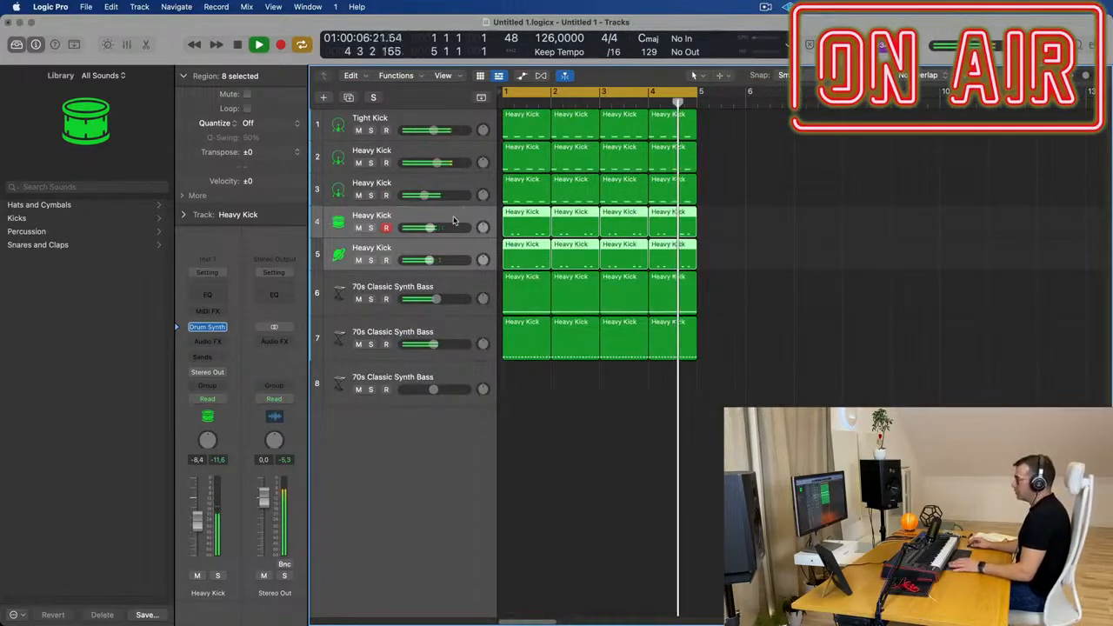
# - Replace Alchemy with Drum Machine Designer on the empty third 70s Classic Synth Bass track
pyautogui.click(458, 254)
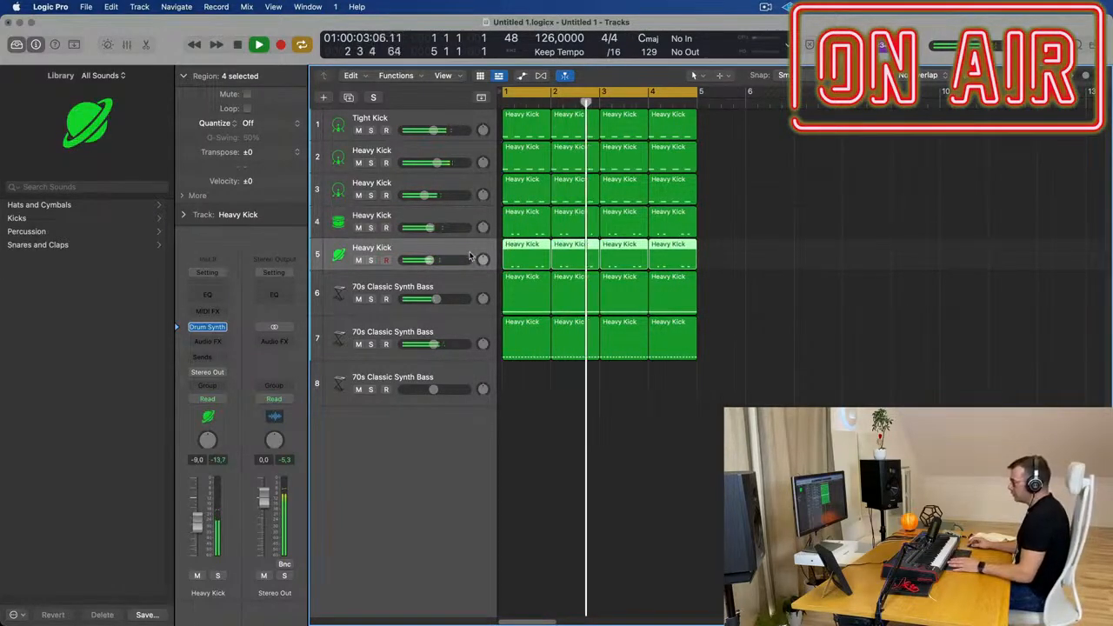
pyautogui.click(458, 383)
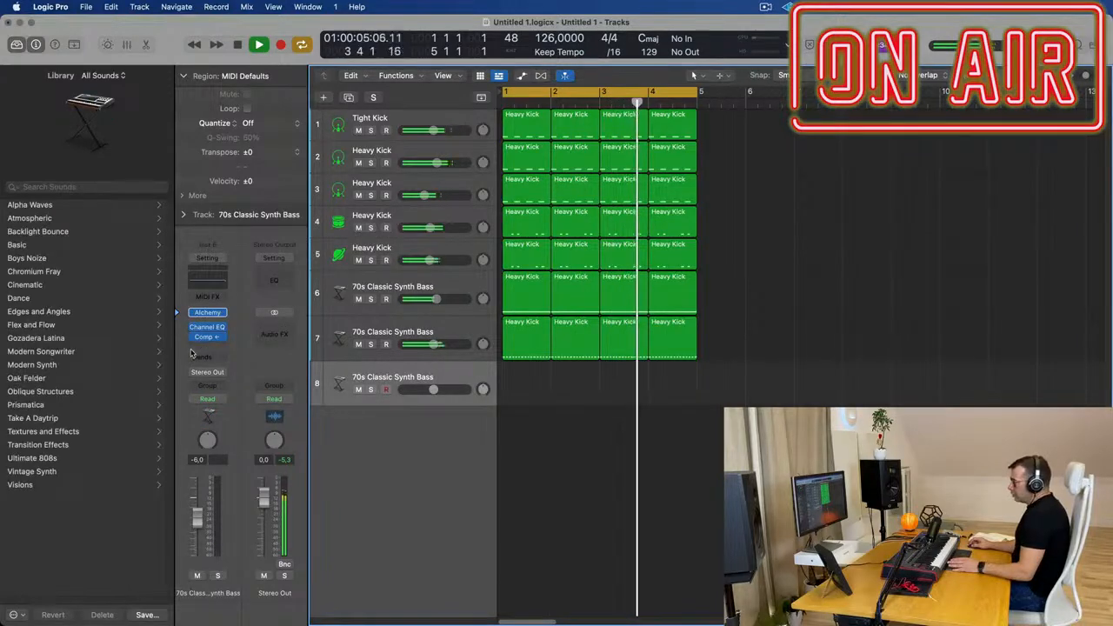
pyautogui.click(222, 315)
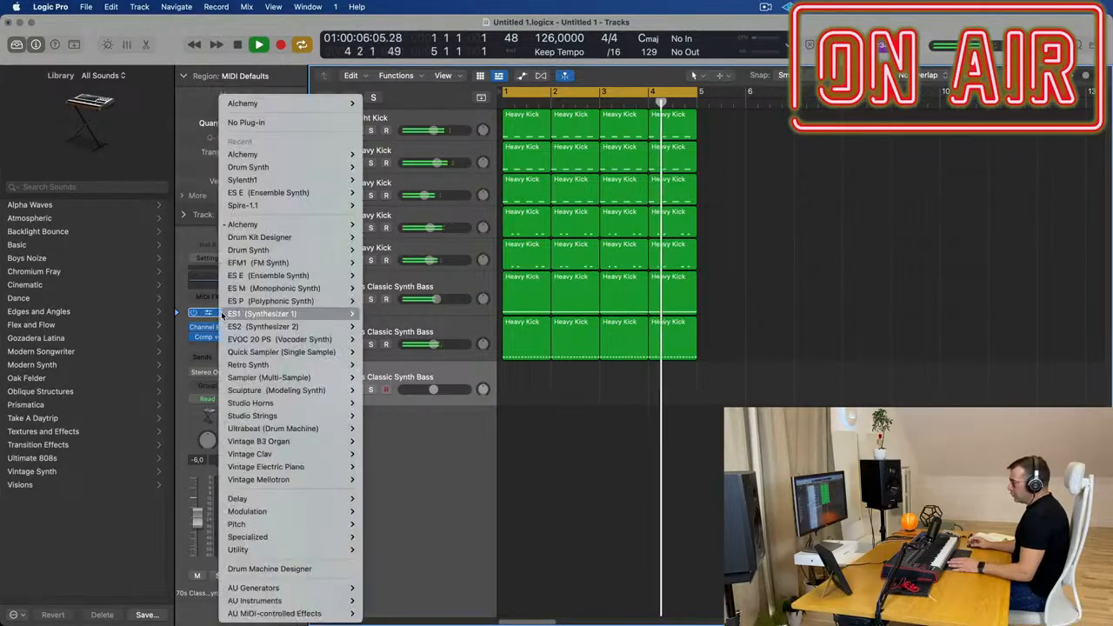
pyautogui.click(296, 569)
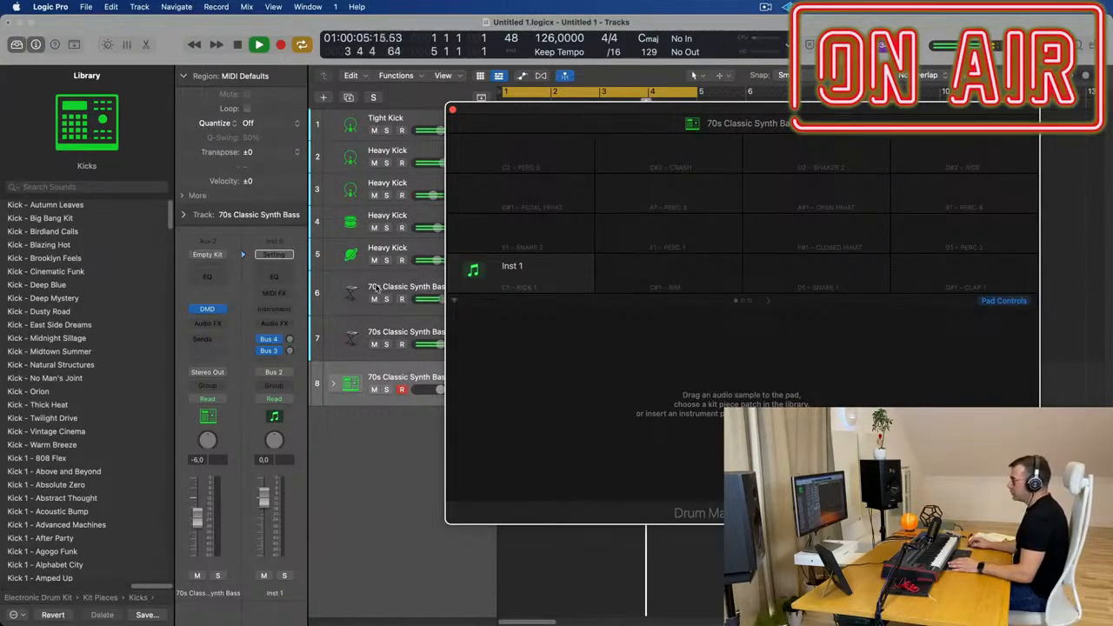
# - Load the Roland TR-909 electronic kit onto the Drum Machine Designer track
pyautogui.click(380, 374)
pyautogui.click(12, 244)
pyautogui.scroll(-15, 87, 348)
pyautogui.scroll(-6, 87, 356)
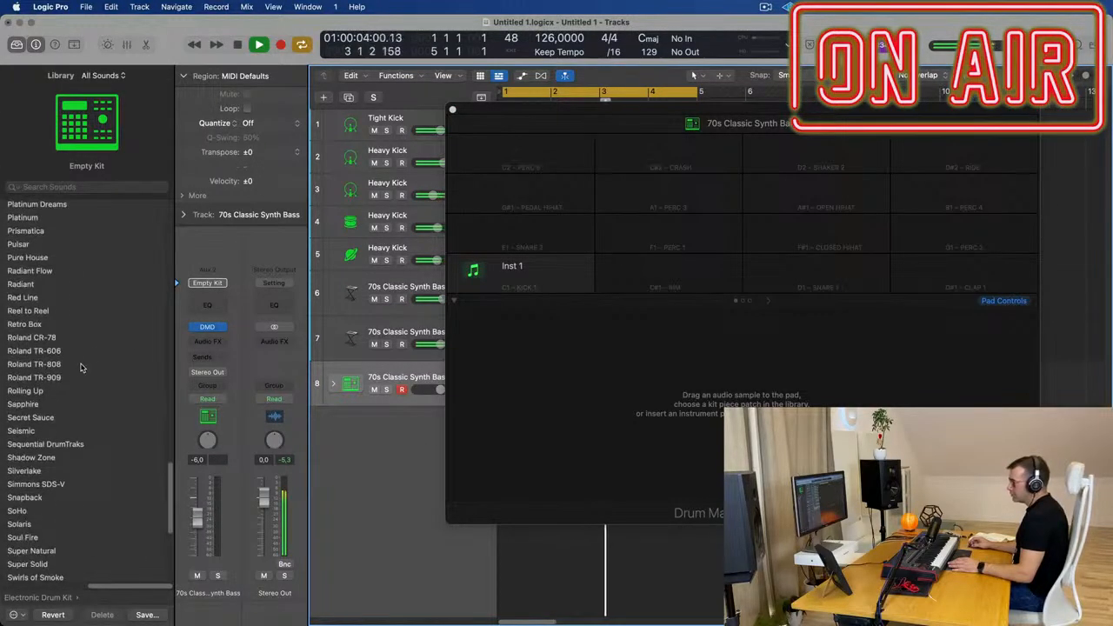
pyautogui.click(56, 378)
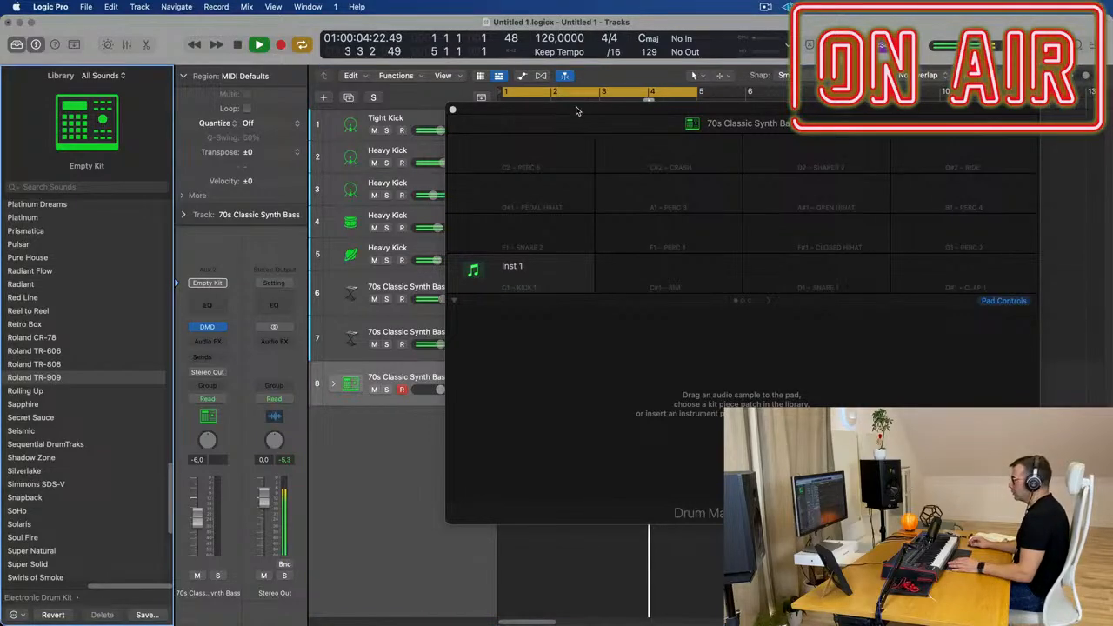
# - Copy the Membrane track's first region to the TR-909 track, move it onto the Tom Low subtrack, and play it
pyautogui.click(523, 251)
pyautogui.moveTo(523, 251); pyautogui.dragTo(519, 388)
pyautogui.click(333, 383)
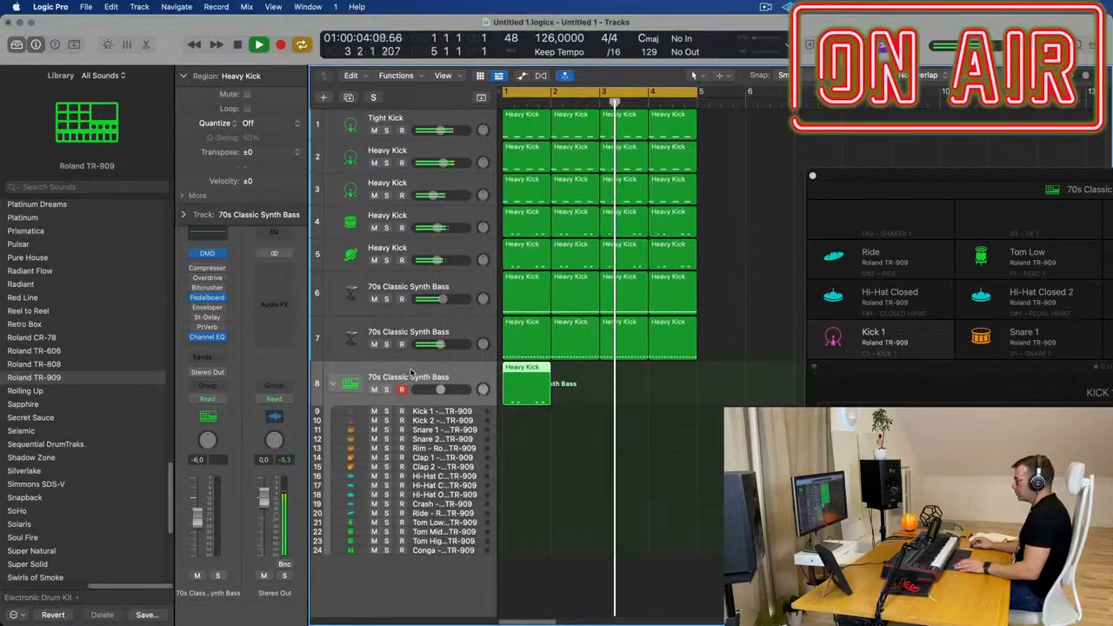
pyautogui.press('space')
pyautogui.moveTo(534, 378); pyautogui.dragTo(527, 522)
pyautogui.press('space')
pyautogui.click(471, 525)
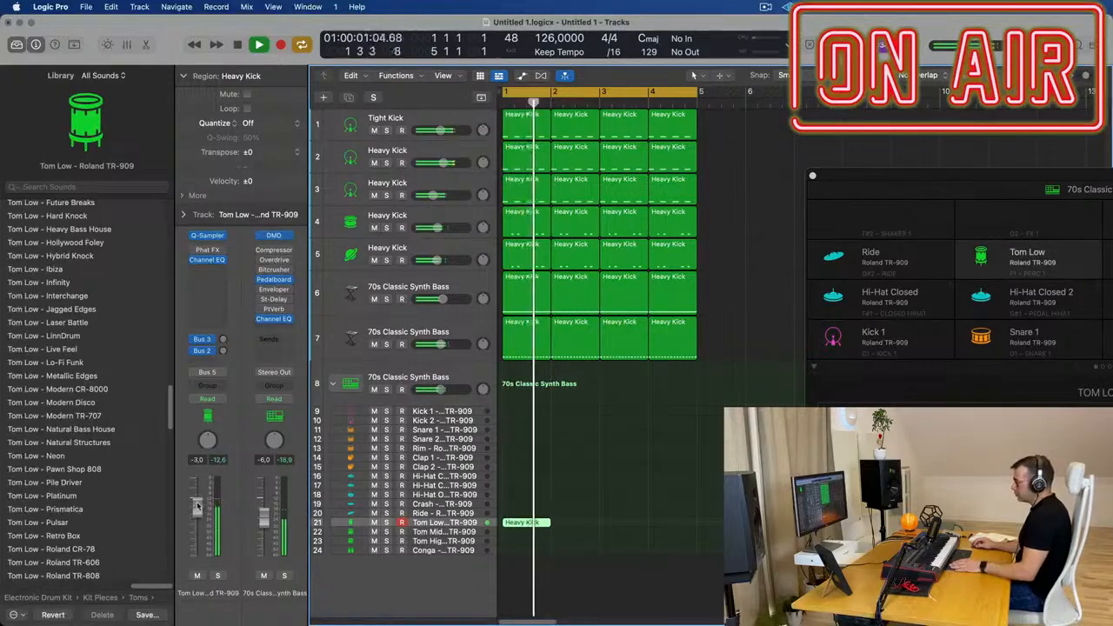
# - Open the Tom Low region for note editing and transpose all four notes down two octaves to C1
pyautogui.press('space')
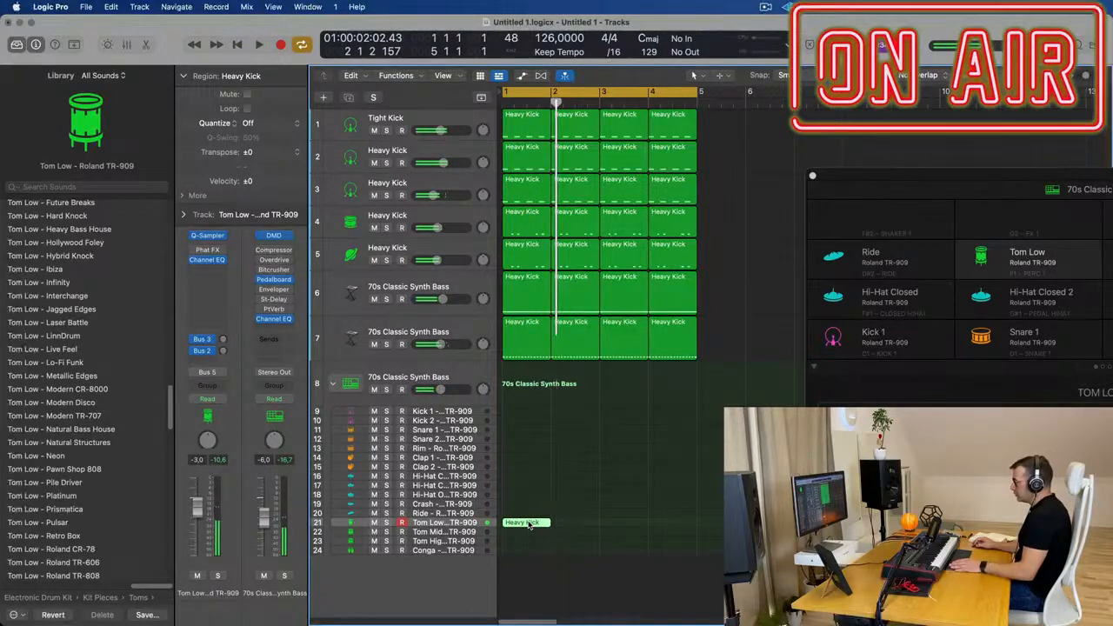
pyautogui.doubleClick(529, 523)
pyautogui.press('space')
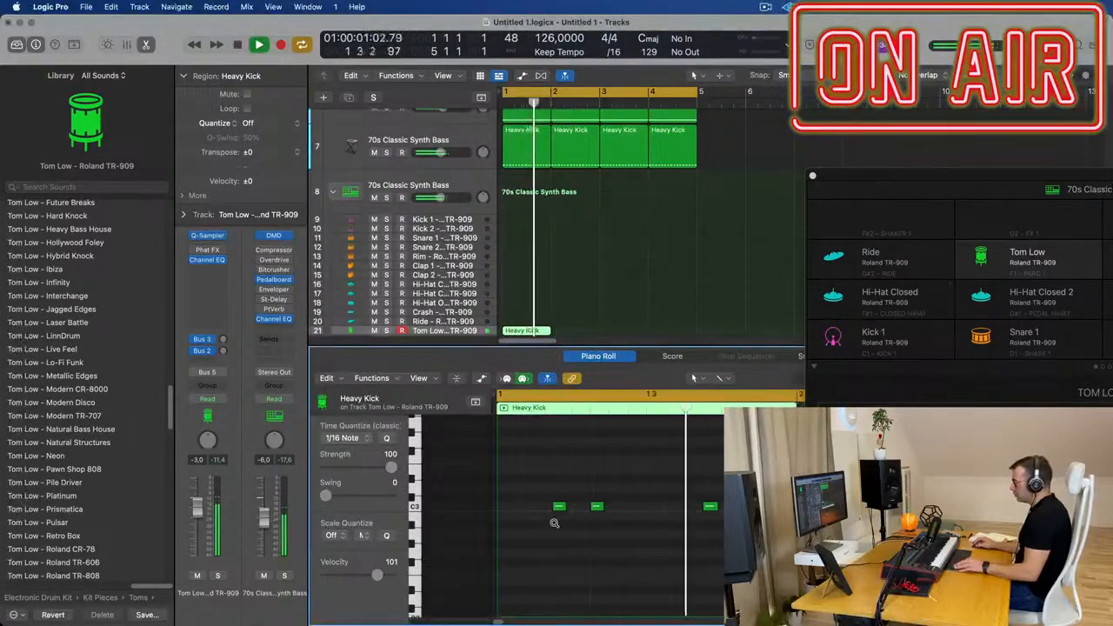
pyautogui.press('super+a')
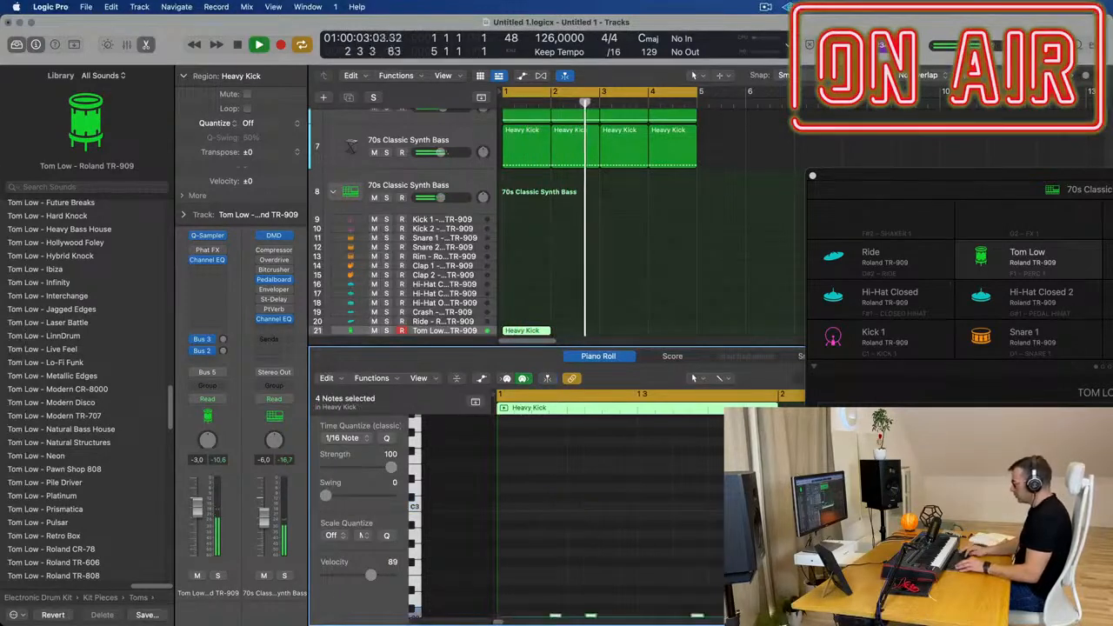
pyautogui.hotkey('alt', 'shift', 'Down')
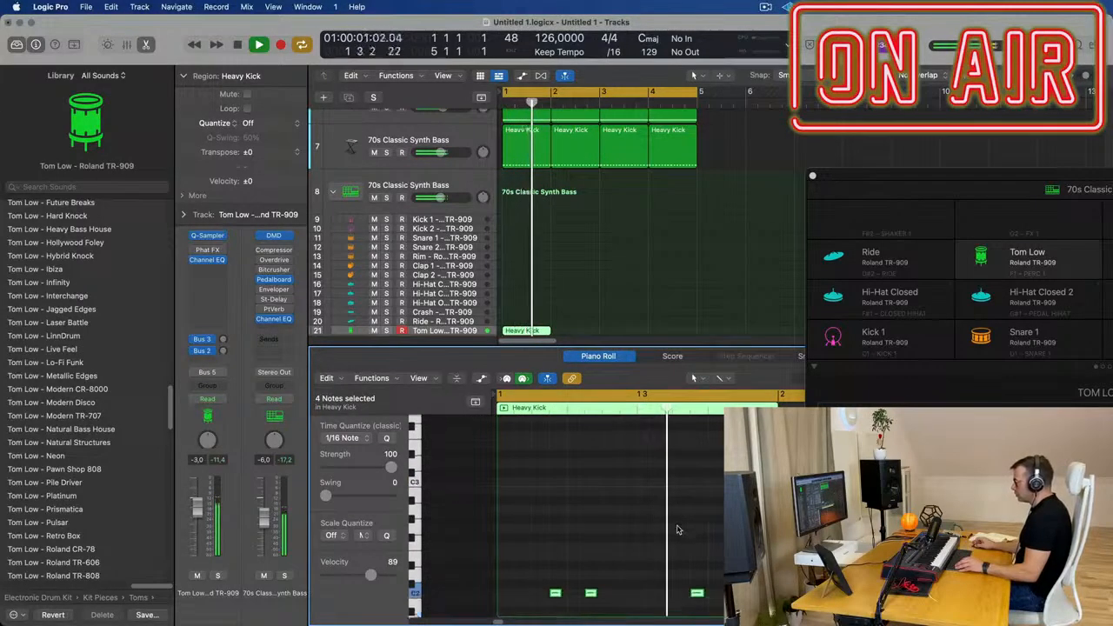
pyautogui.hotkey('alt', 'shift', 'Down')
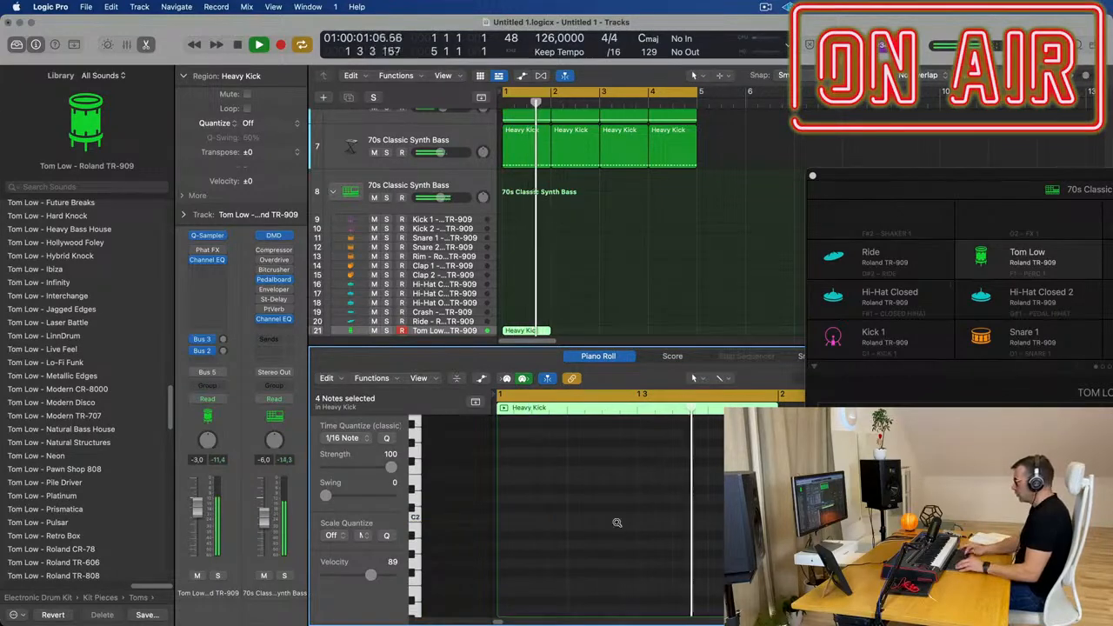
# - Bring the transposed Tom Low notes back into view and shift all four an eighth note earlier
pyautogui.scroll(-5, 607, 275)
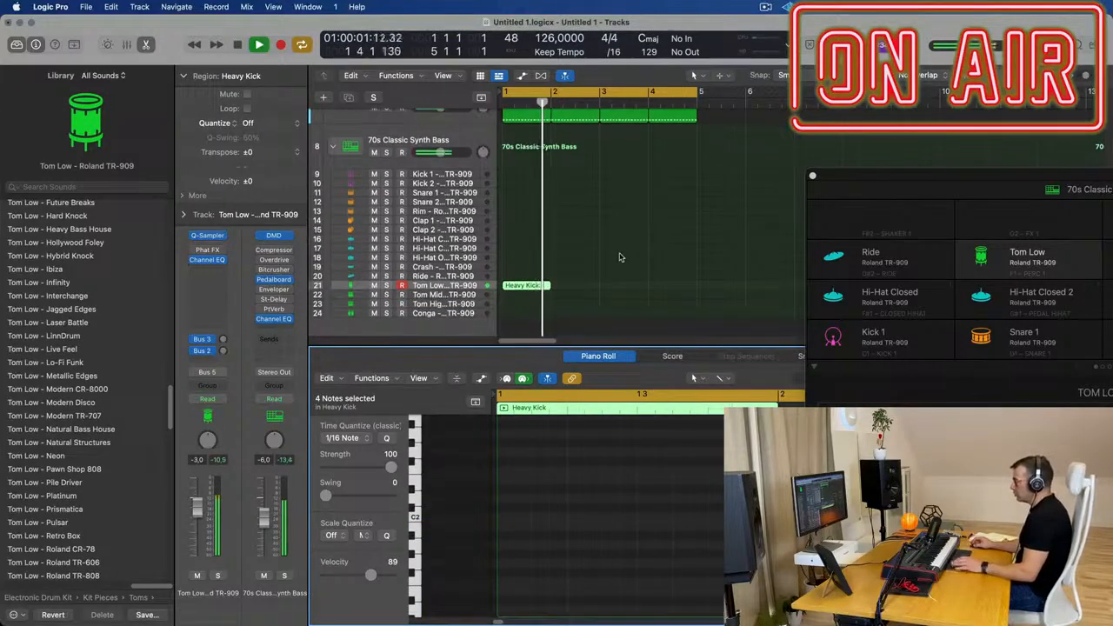
pyautogui.scroll(-1, 607, 274)
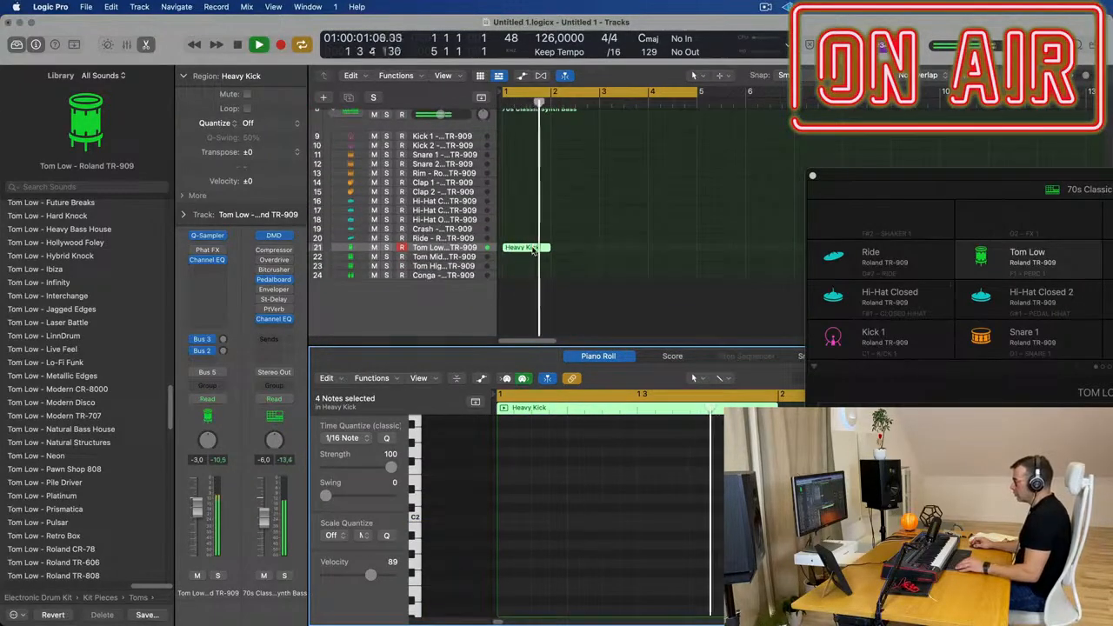
pyautogui.press('e')
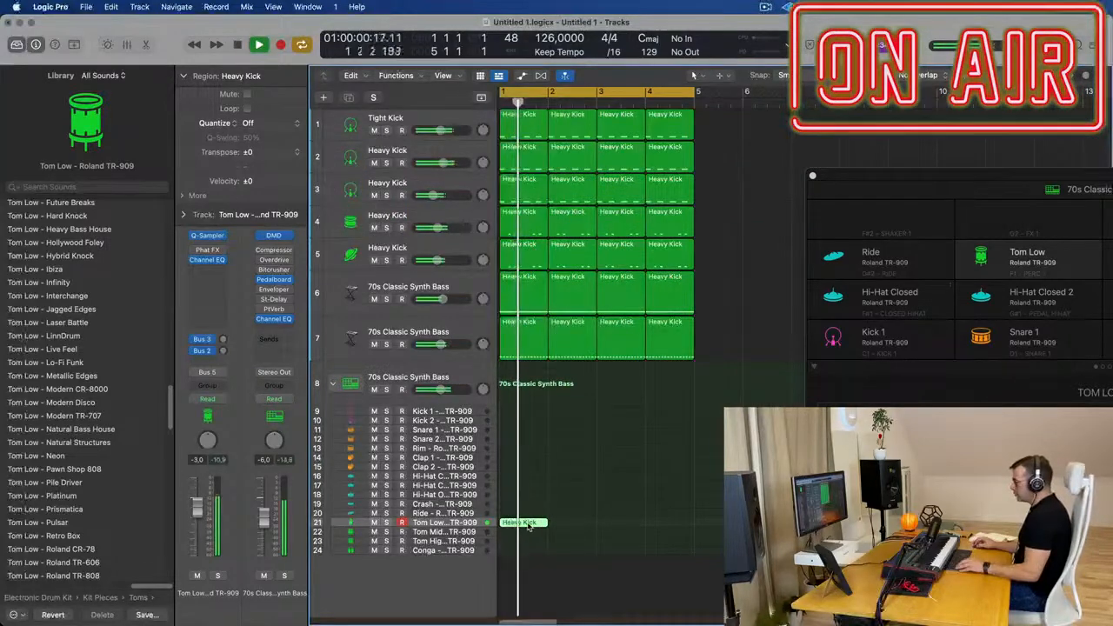
pyautogui.press('e')
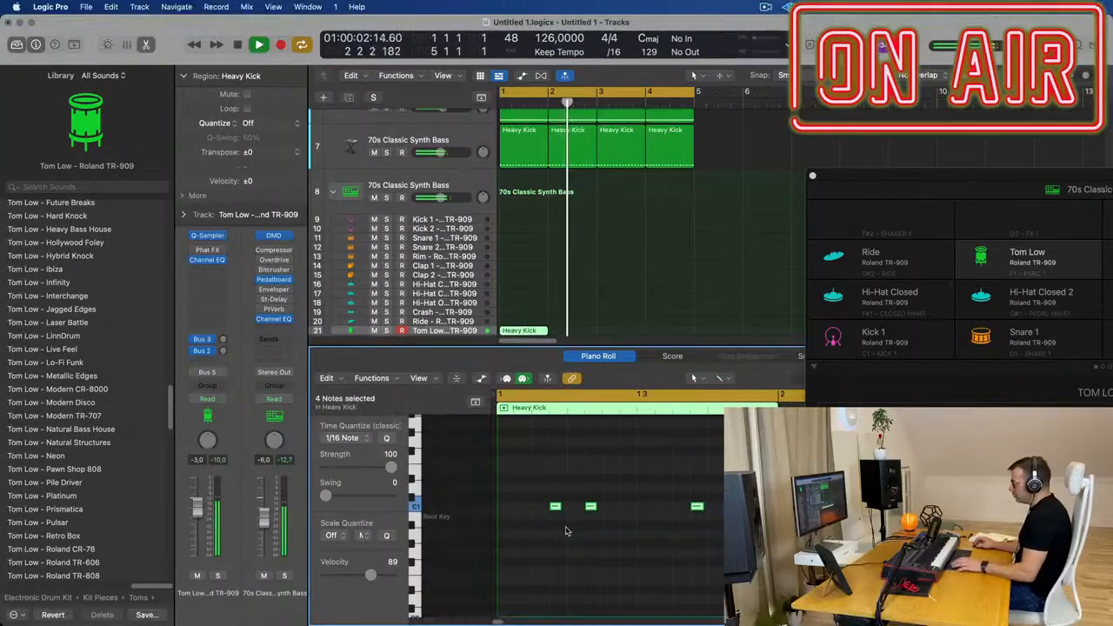
pyautogui.moveTo(548, 511); pyautogui.dragTo(523, 511)
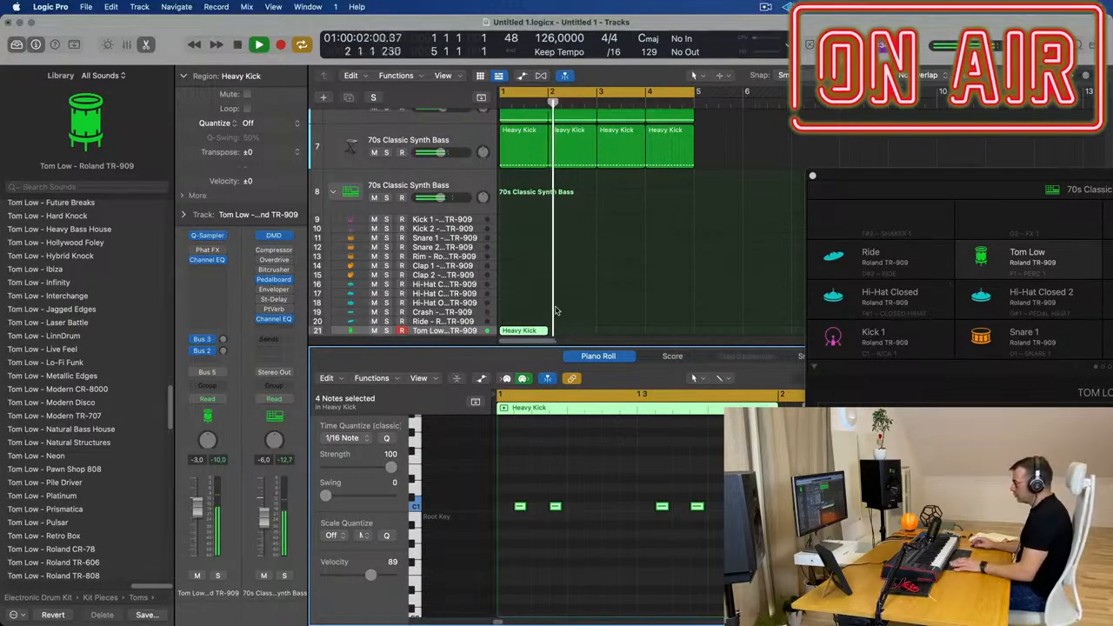
# - Set the Tom Low channel's volume to -7.8 dB and repeat its region to fill bars 1 to 4, deleting the surplus copy
pyautogui.moveTo(198, 508); pyautogui.dragTo(197, 529)
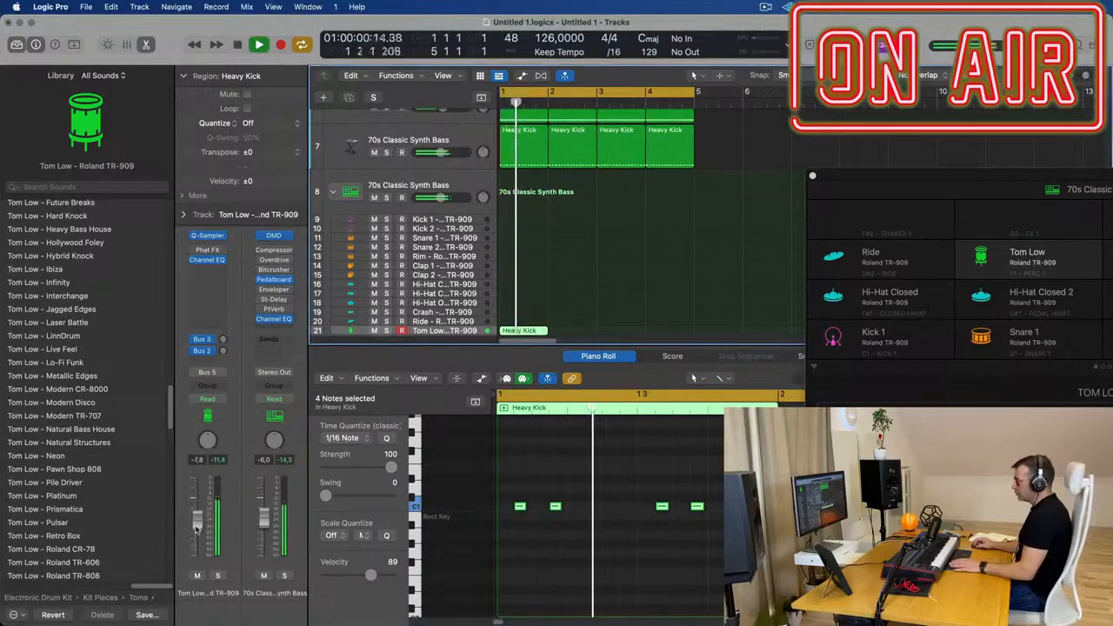
pyautogui.scroll(-2, 540, 329)
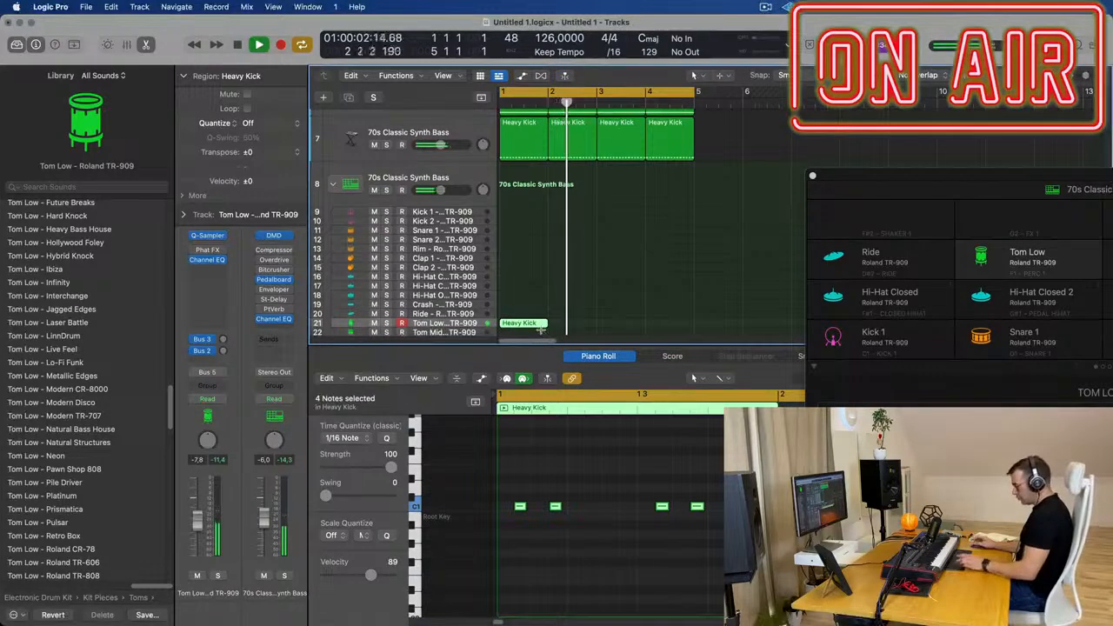
pyautogui.press('super+r')
pyautogui.press('super+r')
pyautogui.press('super+r')
pyautogui.press('super+r')
pyautogui.press('Delete')
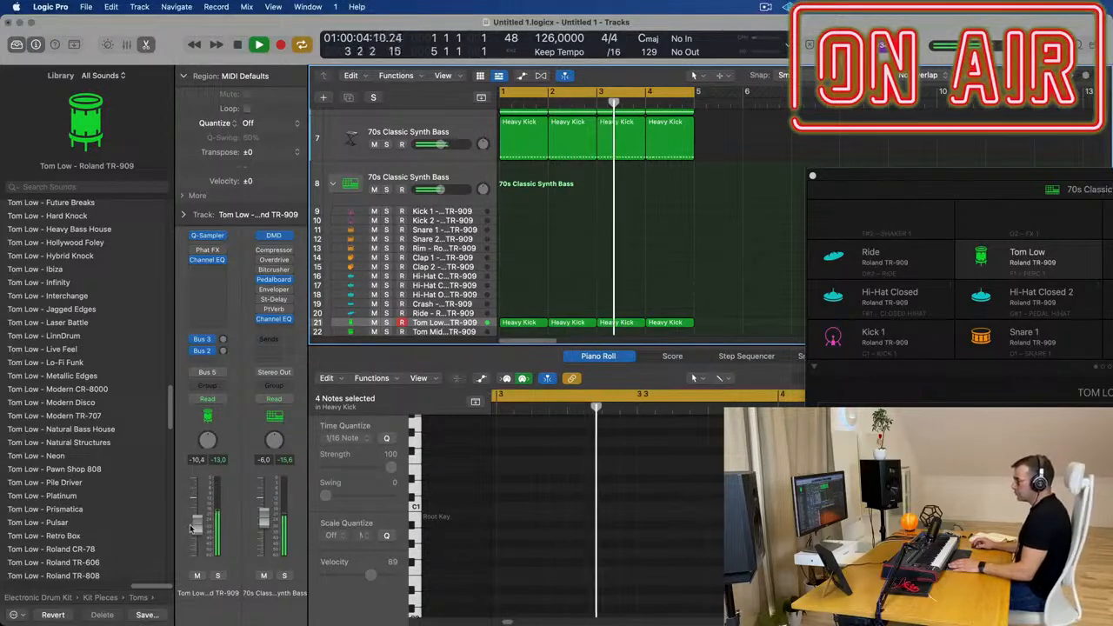
# - Adjust the Tom Low channel's Bus 3 reverb and Bus 2 delay sends during playback
pyautogui.click(222, 339)
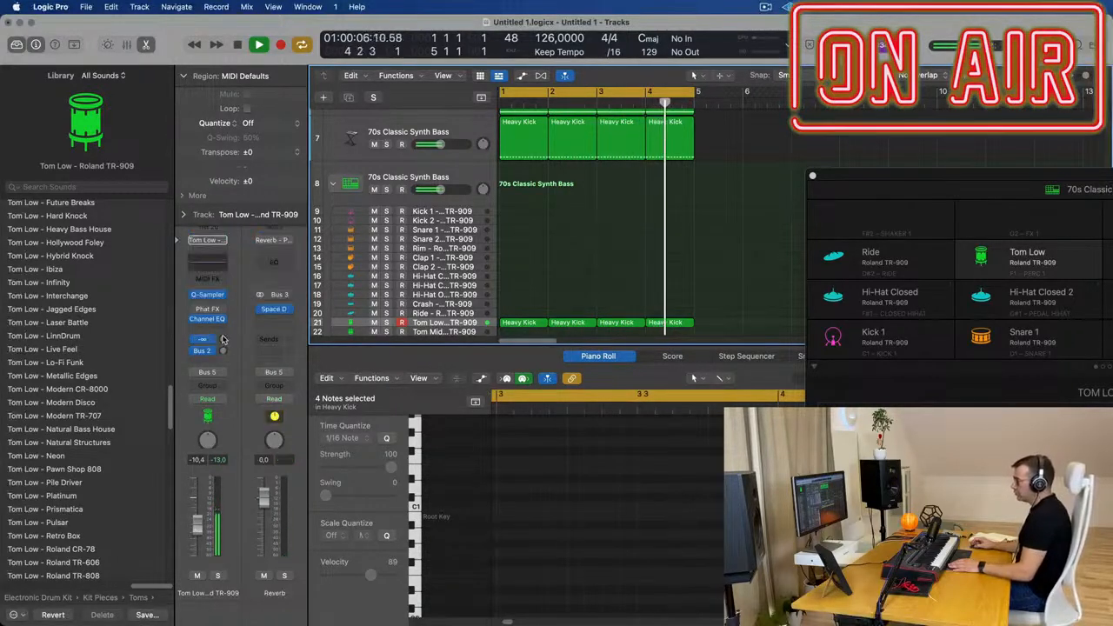
pyautogui.click(221, 350)
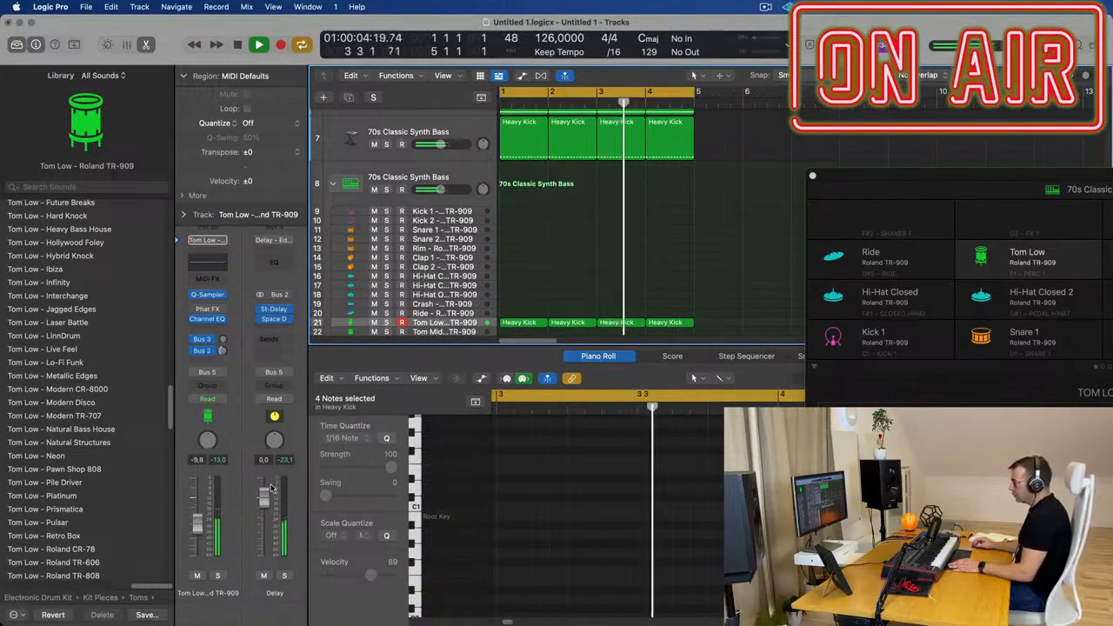
# - Raise the Delay return's volume to 3.4 dB and the Tom Low channel's to -6.0 dB, checking the delay briefly in solo
pyautogui.moveTo(267, 495); pyautogui.dragTo(268, 487)
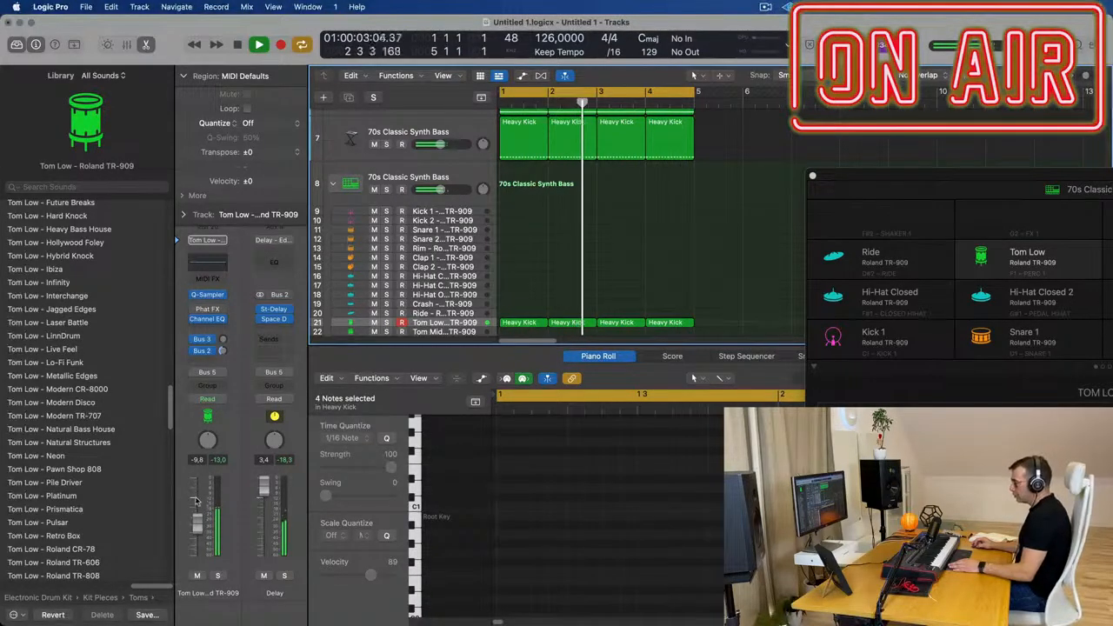
pyautogui.moveTo(198, 522); pyautogui.dragTo(200, 519)
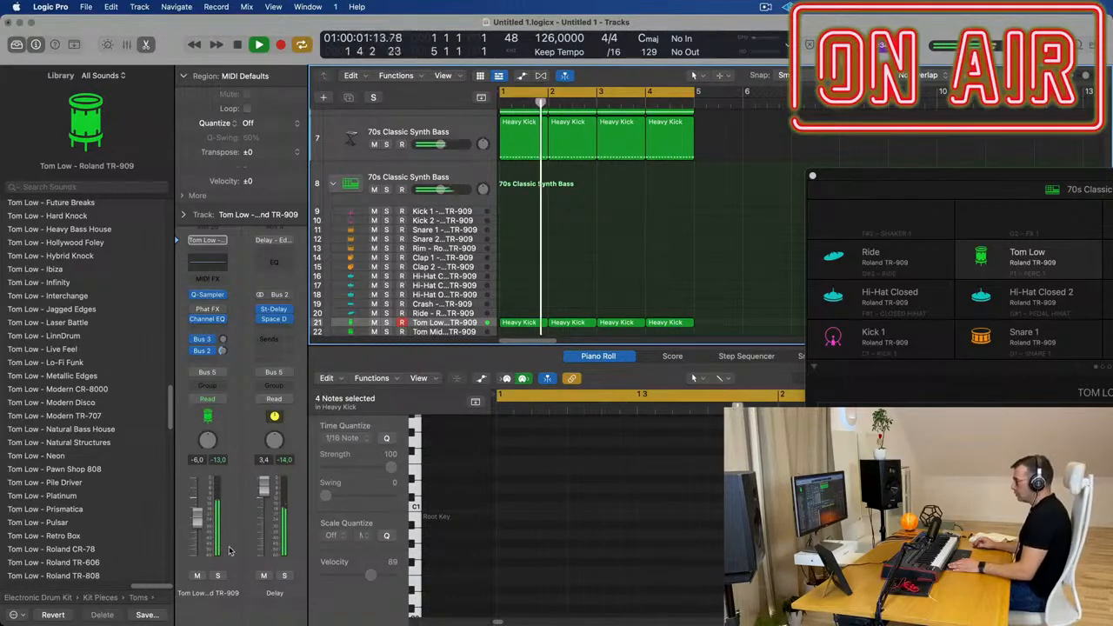
pyautogui.click(282, 575)
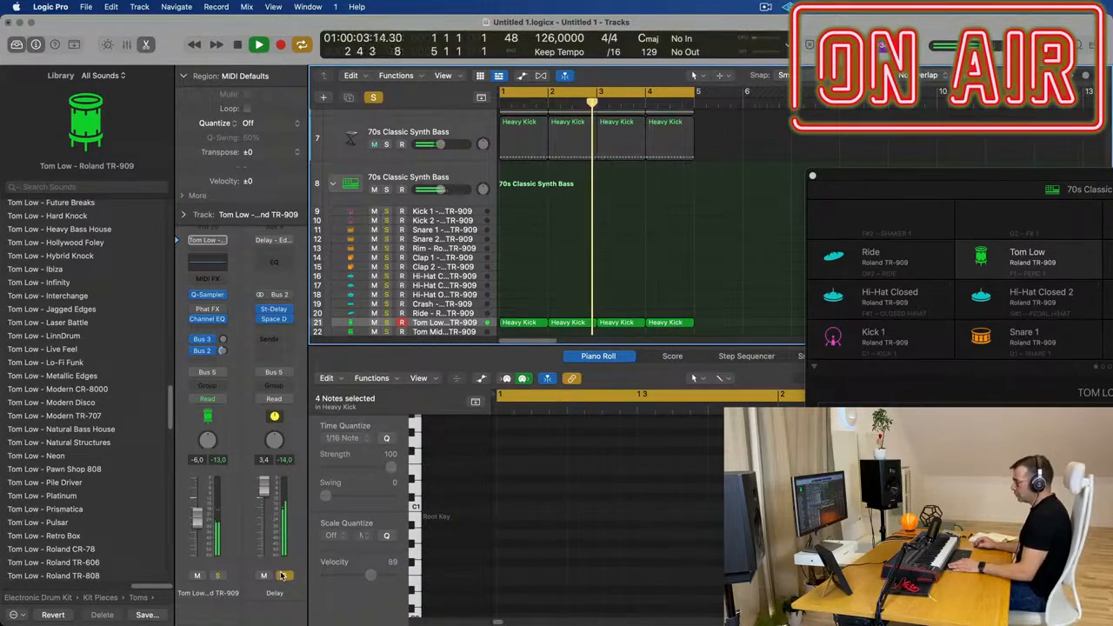
pyautogui.click(282, 575)
# - Add a Channel EQ to the Delay return with a 12 dB/Oct low cut at about 162 Hz, and close the EQ window
pyautogui.click(266, 261)
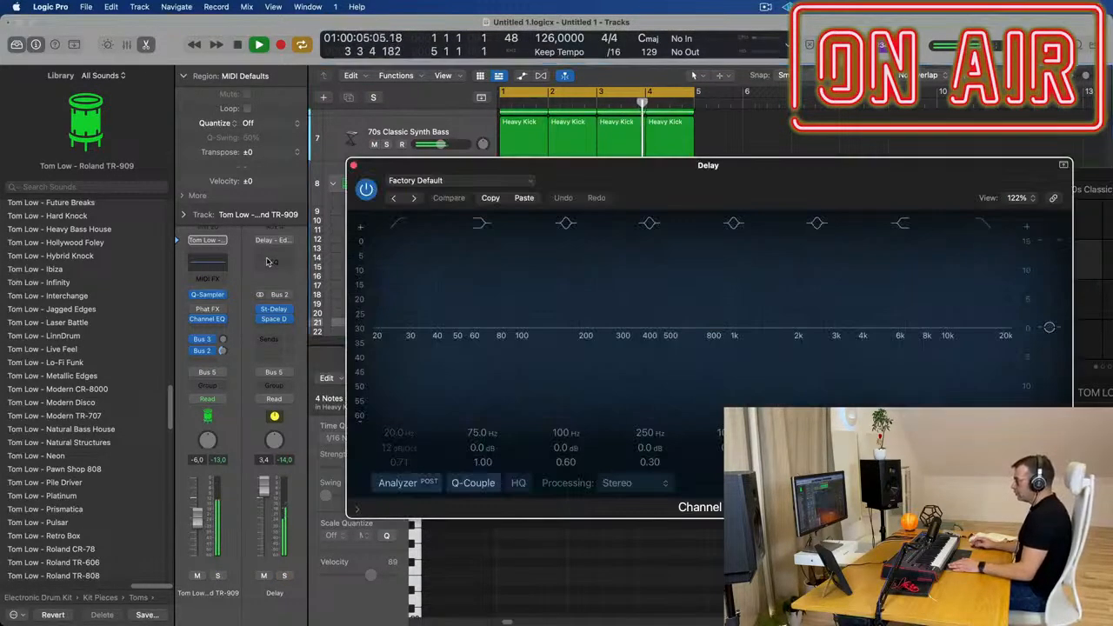
pyautogui.click(390, 355)
pyautogui.moveTo(390, 355); pyautogui.dragTo(591, 326)
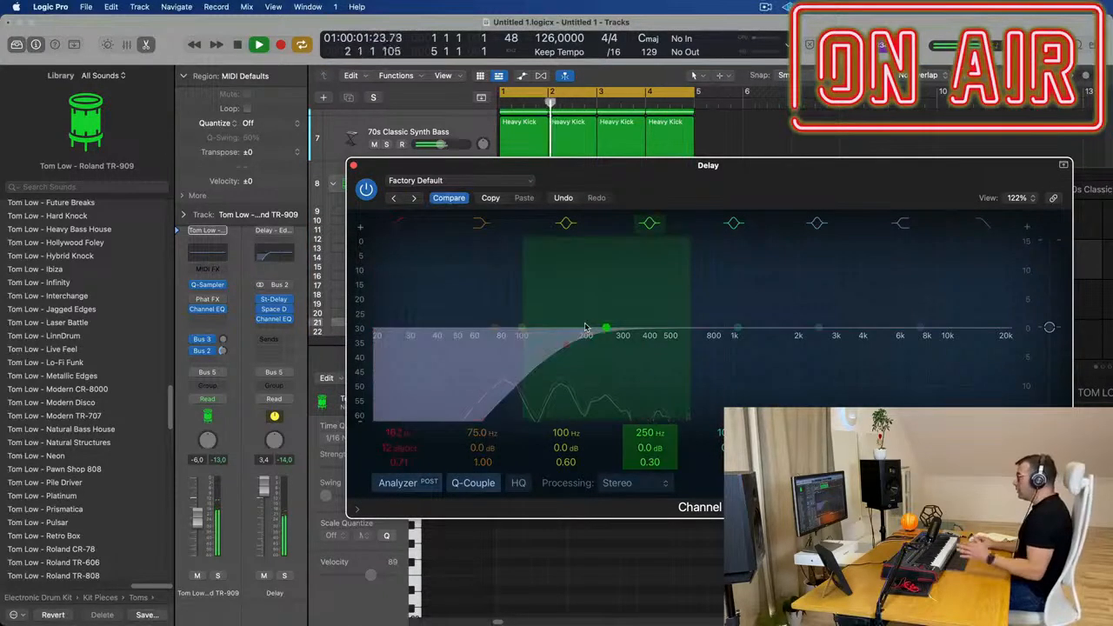
pyautogui.press('super+w')
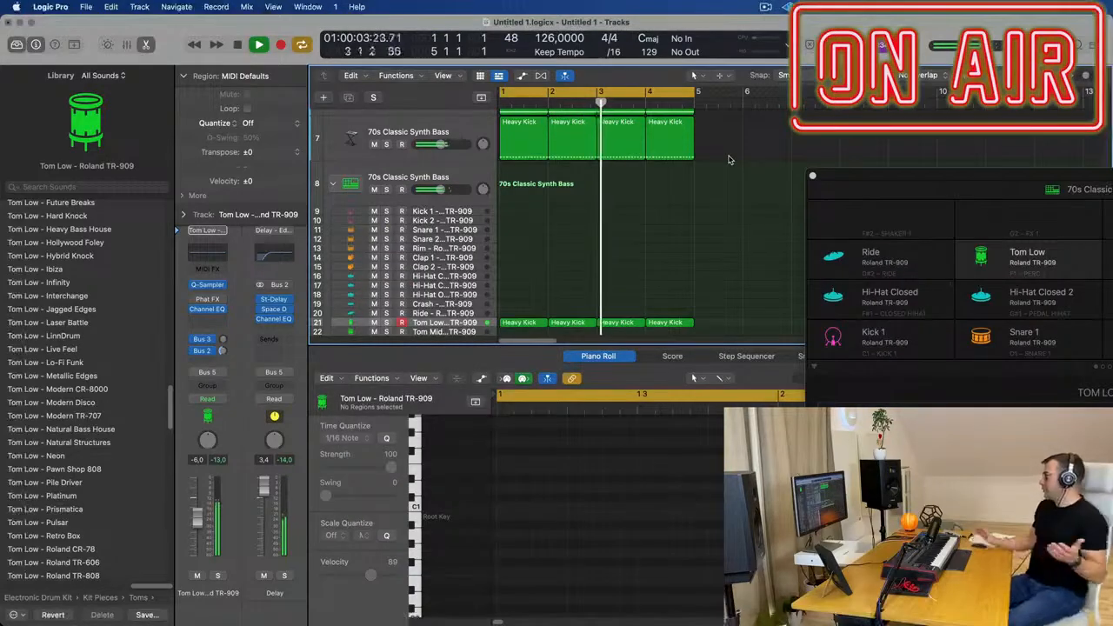